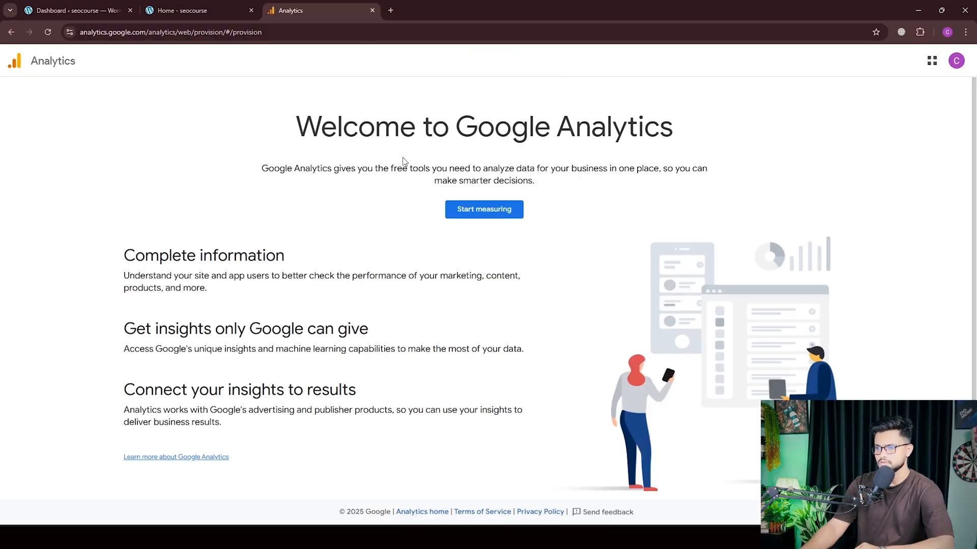
Search Google in a new tab for "what ios google analytics in seo".
{"action": "left_click_drag", "start_coordinate": [246, 129], "coordinate": [434, 274]}
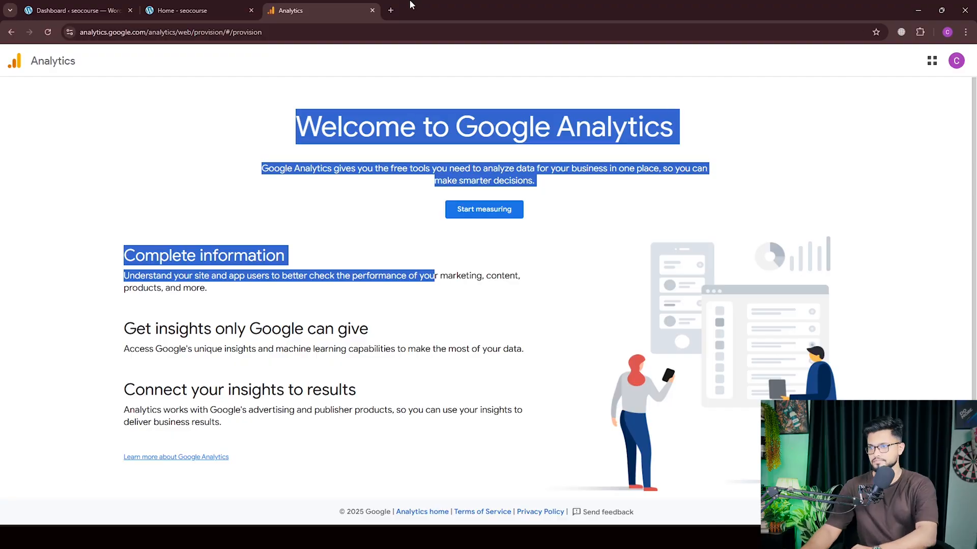
{"action": "left_click", "coordinate": [391, 10]}
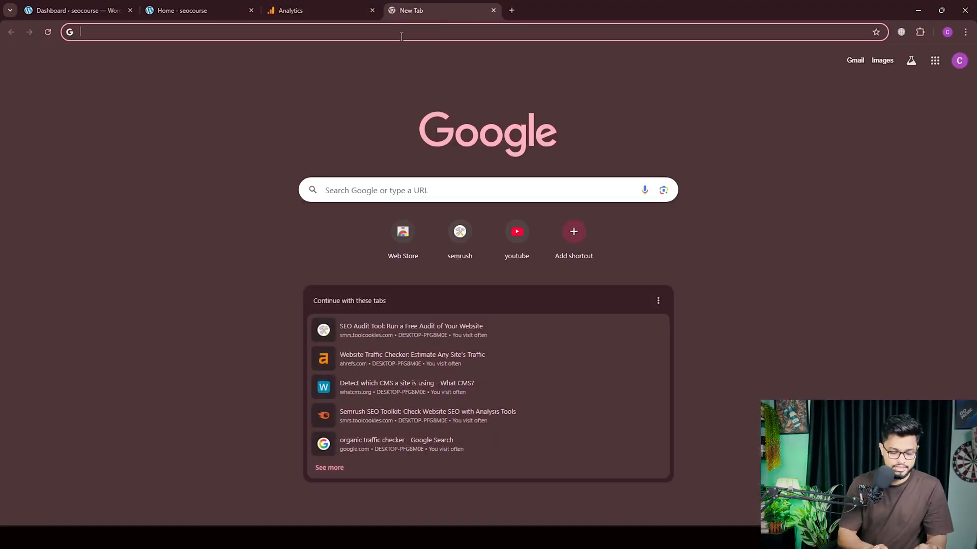
{"action": "type", "text": "what ios goo"}
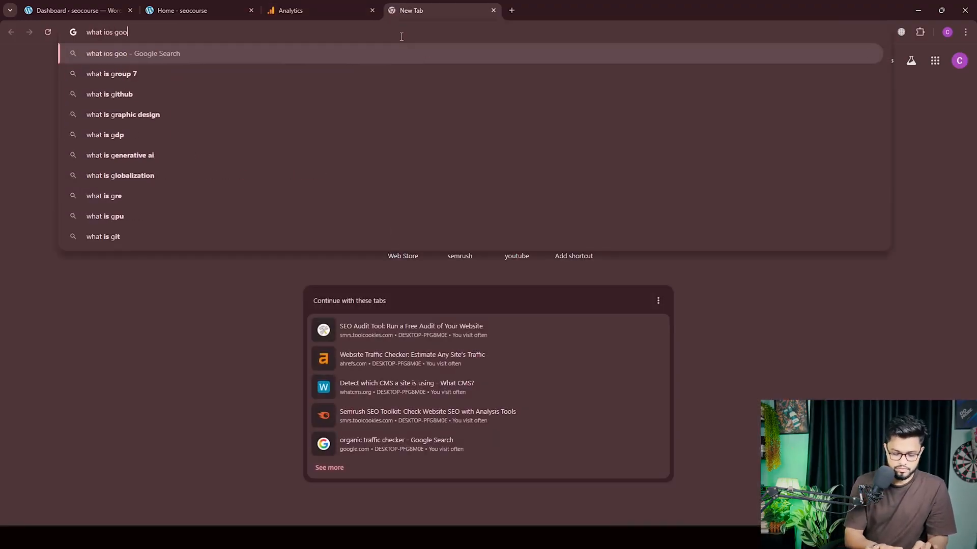
{"action": "type", "text": "gle anan"}
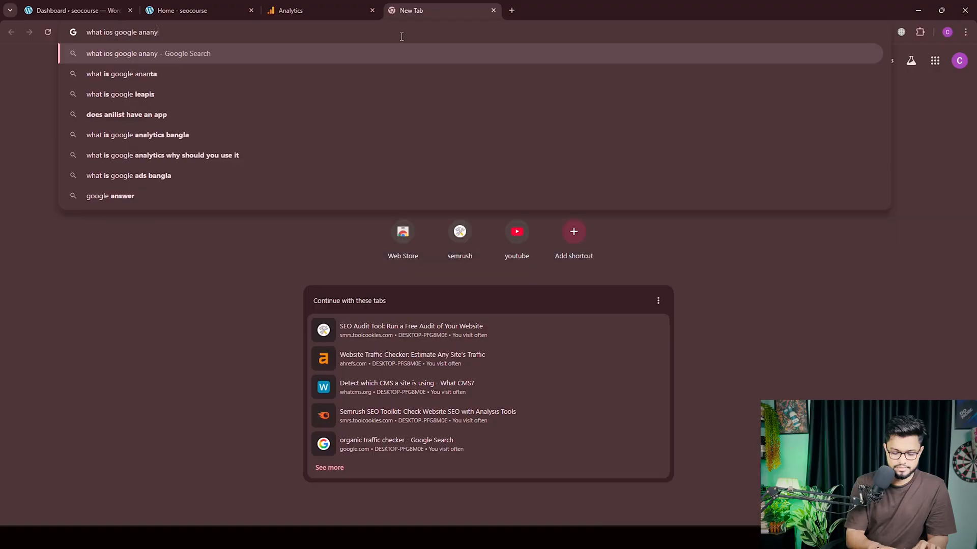
{"action": "key", "text": "BackSpace"}
{"action": "type", "text": "l"}
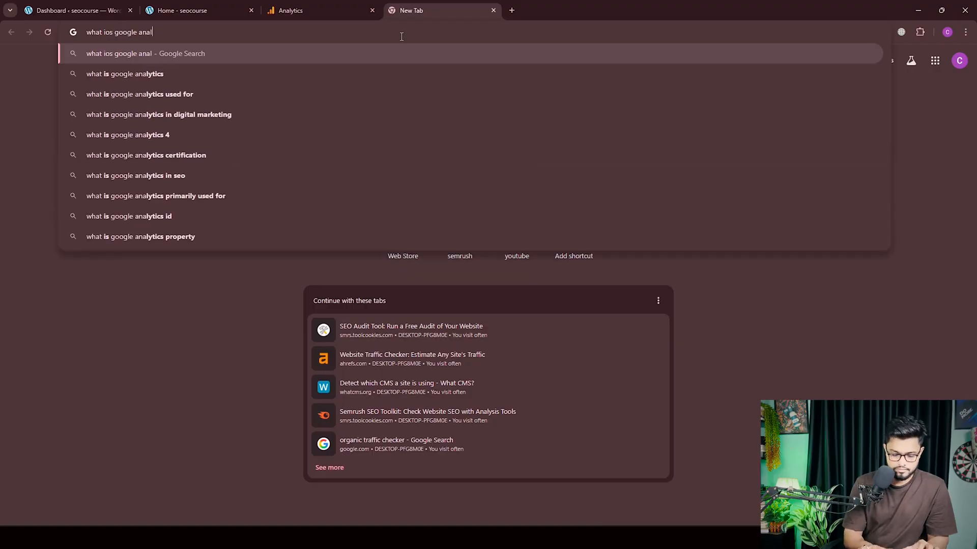
{"action": "type", "text": "ytics i"}
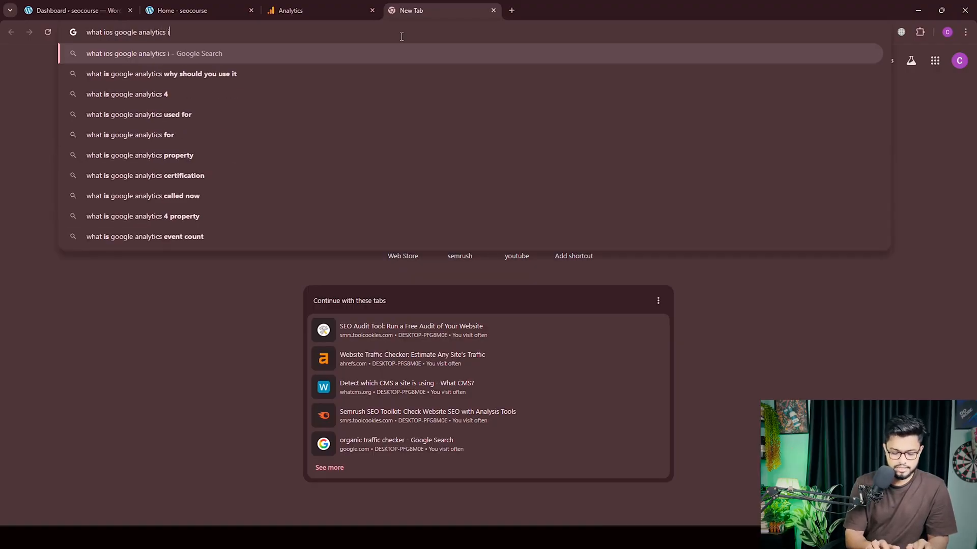
{"action": "type", "text": "n seo"}
{"action": "key", "text": "Return"}
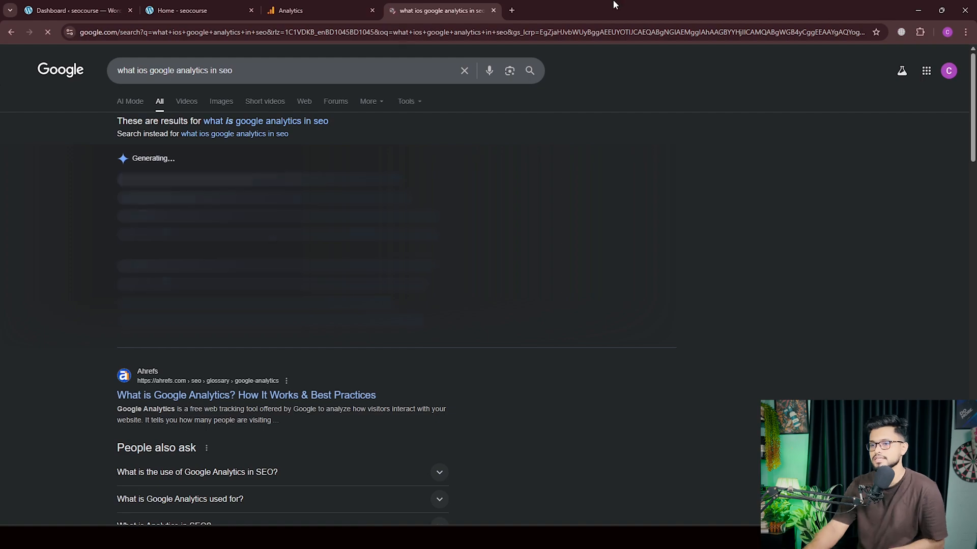
Expand the related question "What is the use of Google Analytics in SEO?" and read its answer.
{"action": "scroll", "coordinate": [441, 291], "scroll_direction": "down", "scroll_amount": 3}
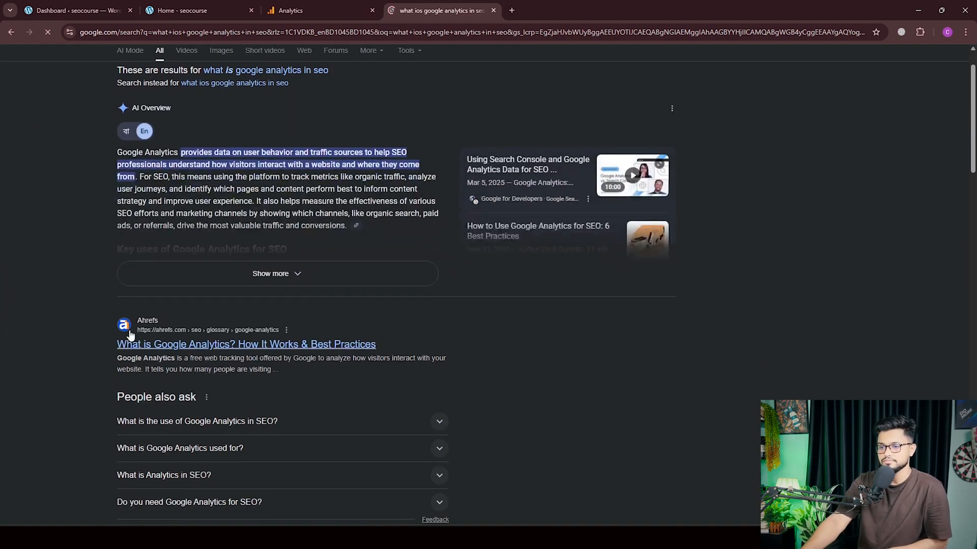
{"action": "scroll", "coordinate": [201, 312], "scroll_direction": "down", "scroll_amount": 2}
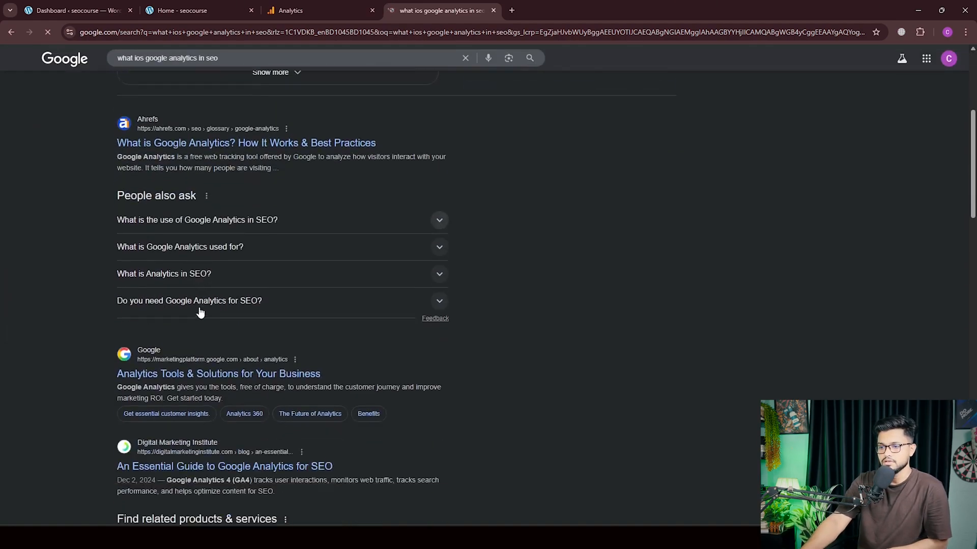
{"action": "left_click", "coordinate": [279, 215]}
{"action": "scroll", "coordinate": [314, 460], "scroll_direction": "down", "scroll_amount": 1}
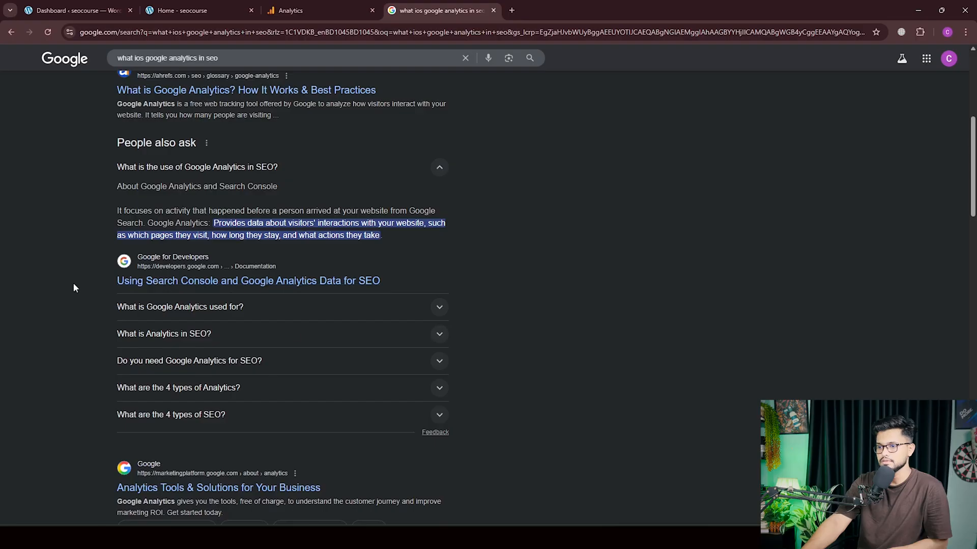
{"action": "scroll", "coordinate": [277, 264], "scroll_direction": "down", "scroll_amount": 1}
{"action": "scroll", "coordinate": [278, 264], "scroll_direction": "down", "scroll_amount": 1}
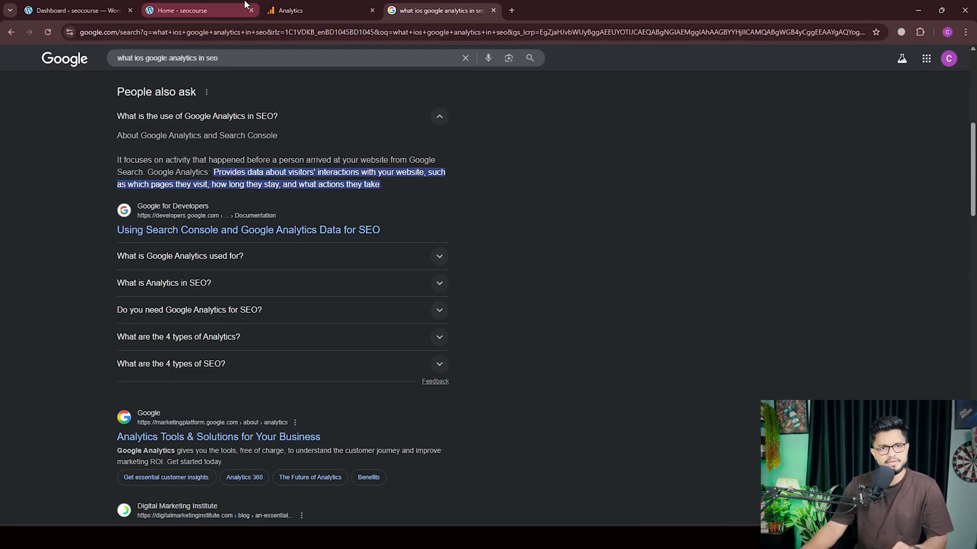
Return to the Google Analytics welcome page and start the measurement setup.
{"action": "left_click", "coordinate": [311, 14]}
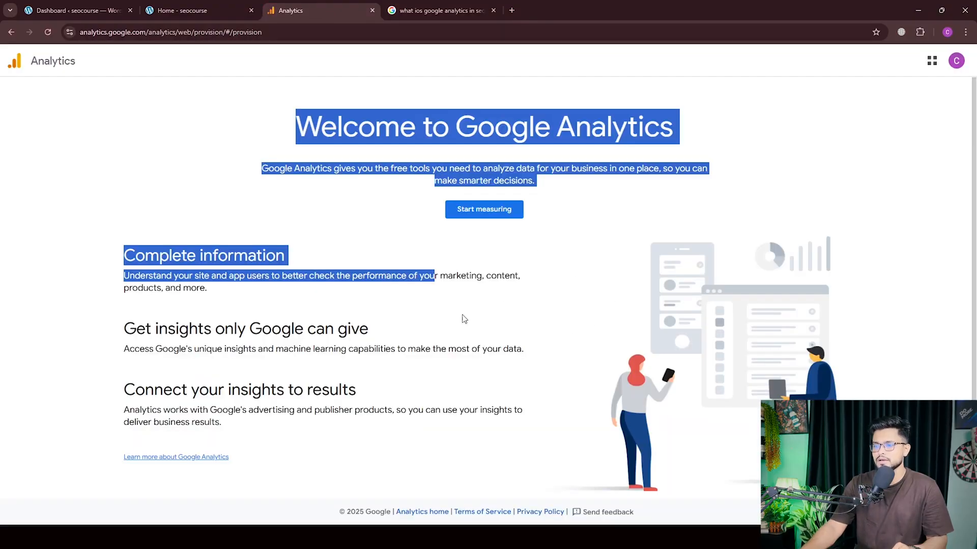
{"action": "left_click", "coordinate": [529, 304]}
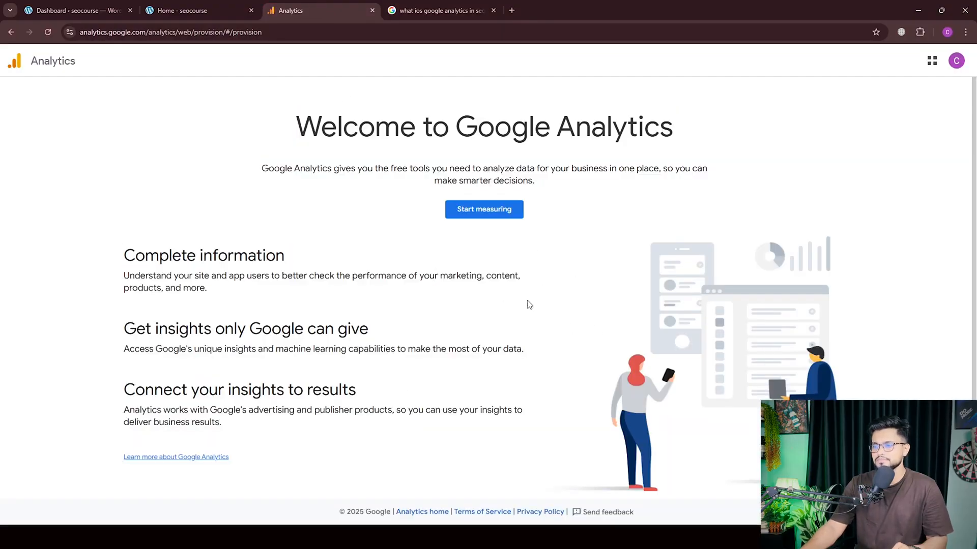
{"action": "left_click", "coordinate": [485, 212]}
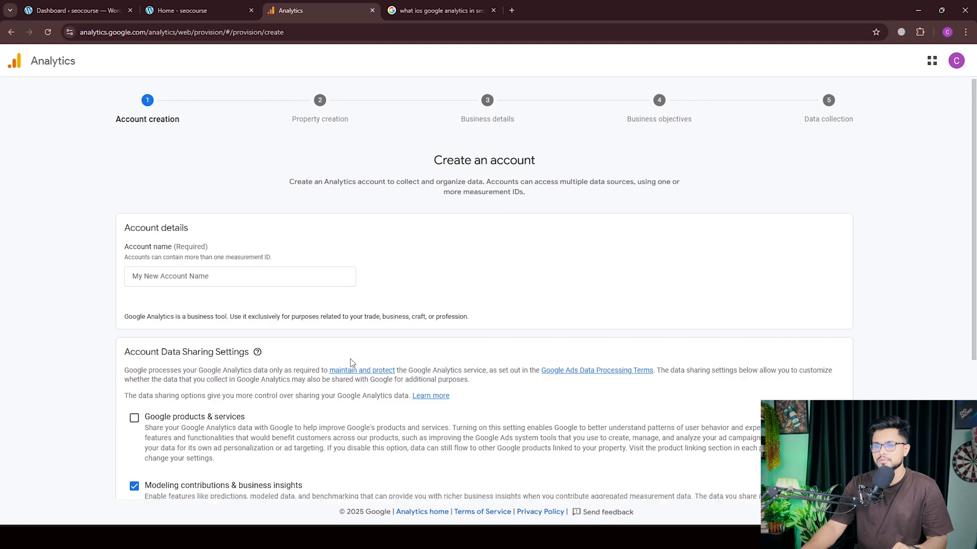
Name the new Analytics account "SEO COURSE".
{"action": "scroll", "coordinate": [346, 371], "scroll_direction": "down", "scroll_amount": 2}
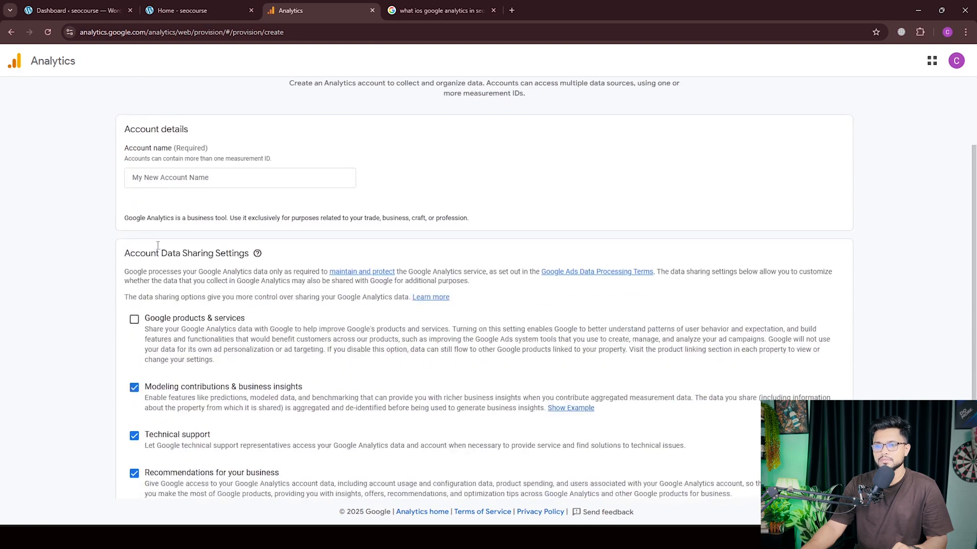
{"action": "left_click", "coordinate": [189, 178]}
{"action": "left_click", "coordinate": [441, 200]}
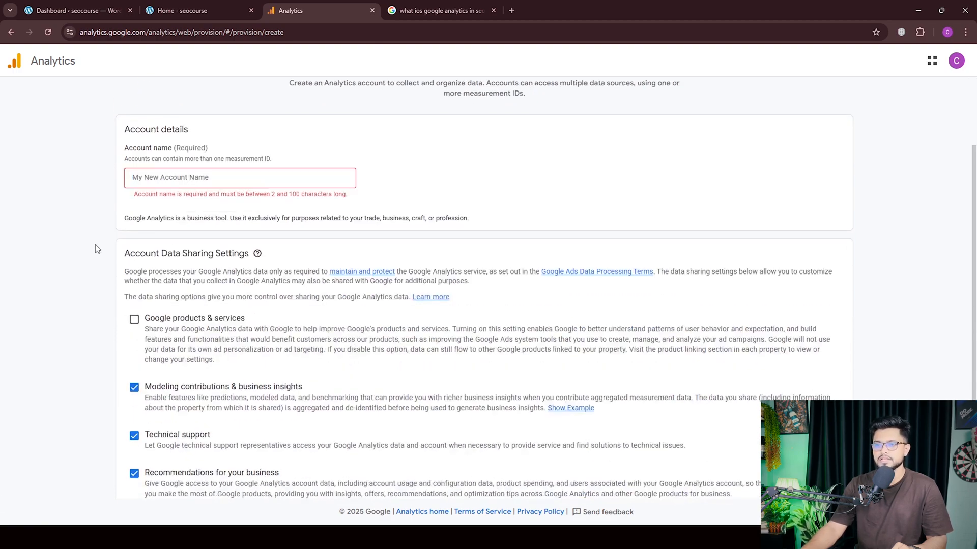
{"action": "scroll", "coordinate": [149, 234], "scroll_direction": "down", "scroll_amount": 1}
{"action": "left_click", "coordinate": [61, 5]}
{"action": "left_click", "coordinate": [318, 6]}
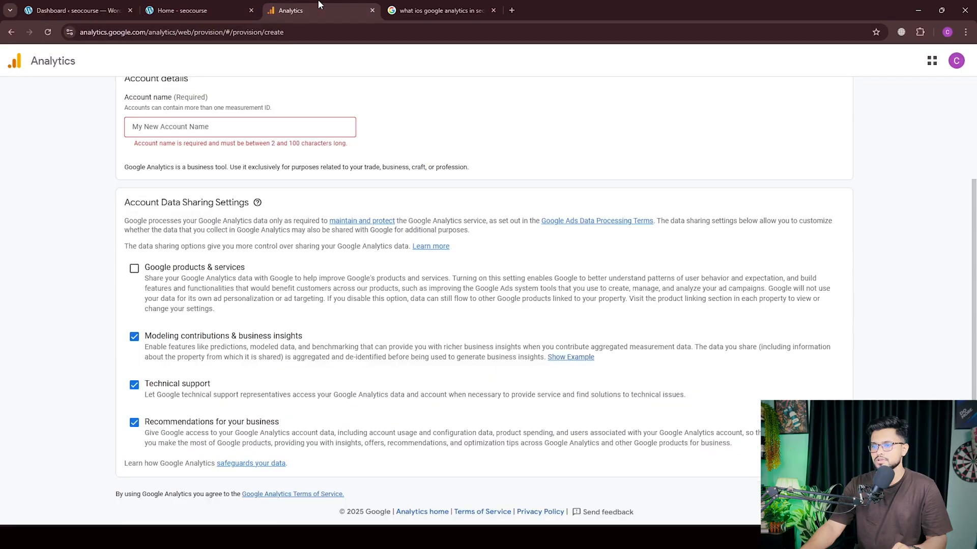
{"action": "left_click", "coordinate": [197, 128]}
{"action": "type", "text": "SE"}
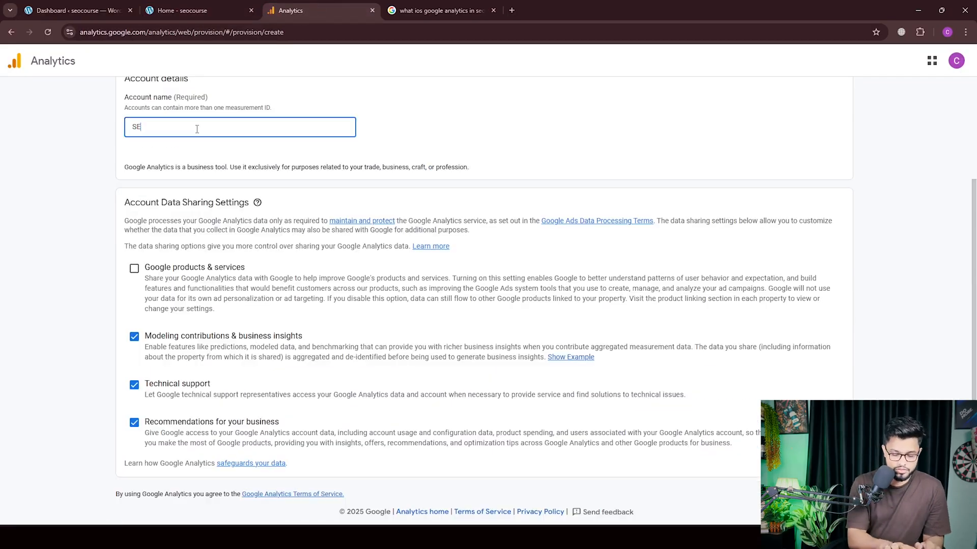
{"action": "type", "text": "O COURSE"}
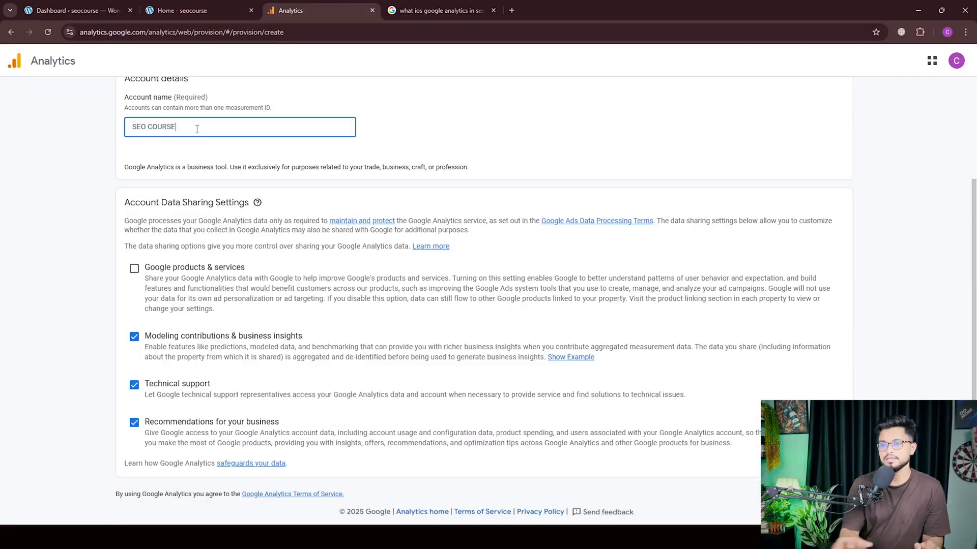
Enable data sharing for Google products & services and proceed to property creation.
{"action": "scroll", "coordinate": [259, 259], "scroll_direction": "up", "scroll_amount": 2}
{"action": "scroll", "coordinate": [214, 305], "scroll_direction": "down", "scroll_amount": 3}
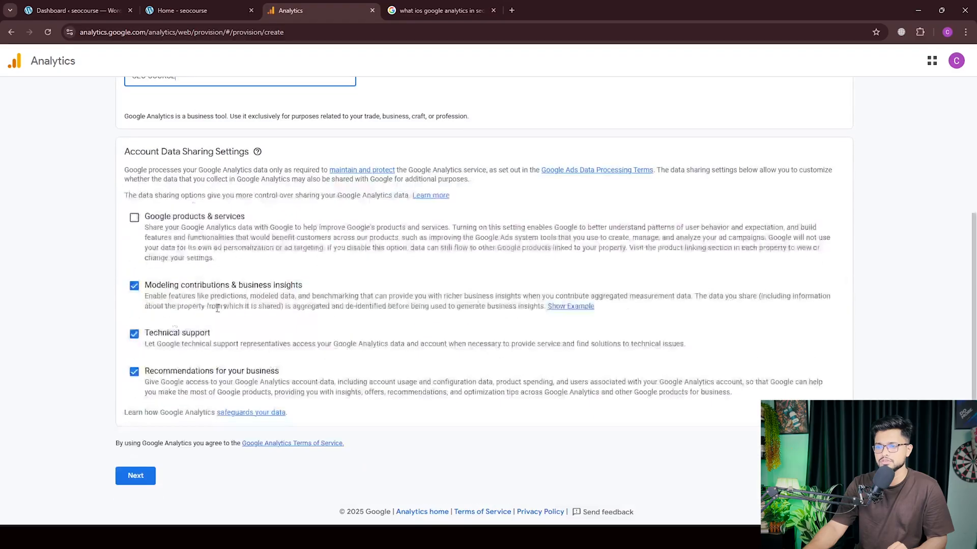
{"action": "left_click", "coordinate": [133, 218]}
{"action": "left_click", "coordinate": [133, 476]}
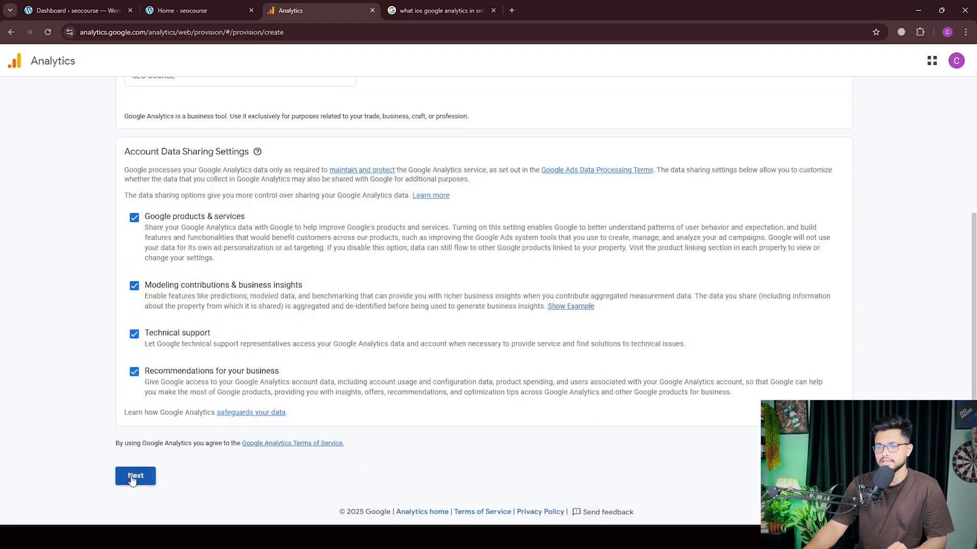
Name the property "seo course", set its reporting time zone country to Bangladesh, and continue to the business details.
{"action": "left_click", "coordinate": [413, 274]}
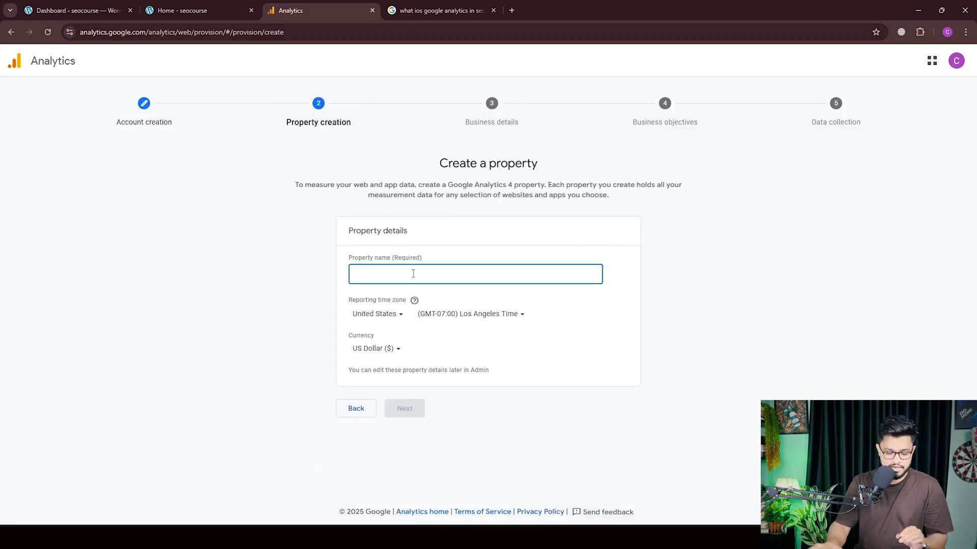
{"action": "type", "text": "seo course"}
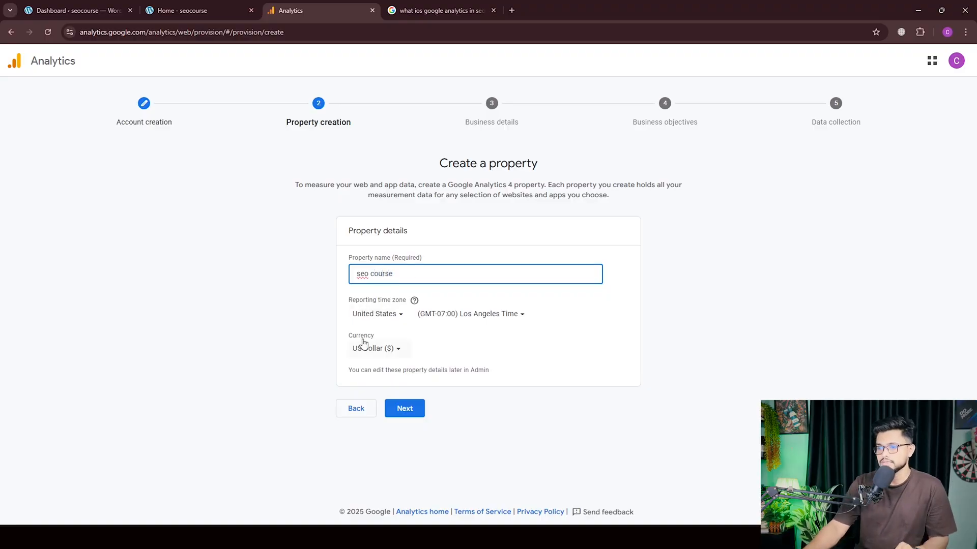
{"action": "left_click", "coordinate": [364, 314]}
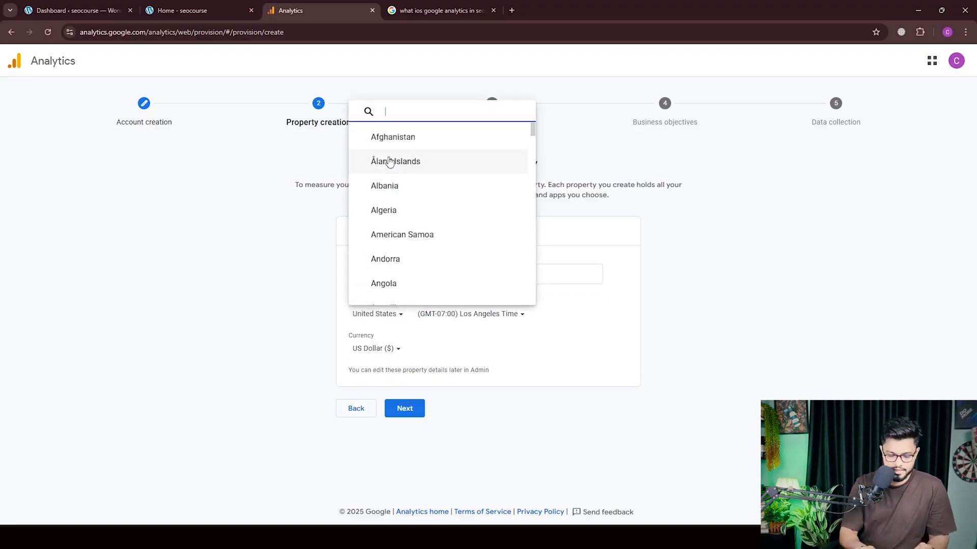
{"action": "type", "text": "bangla"}
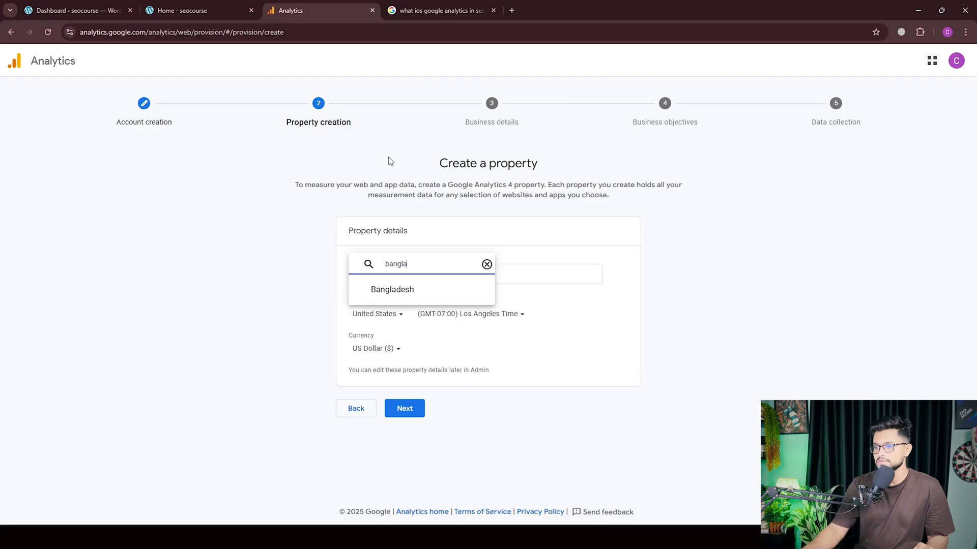
{"action": "left_click", "coordinate": [391, 289]}
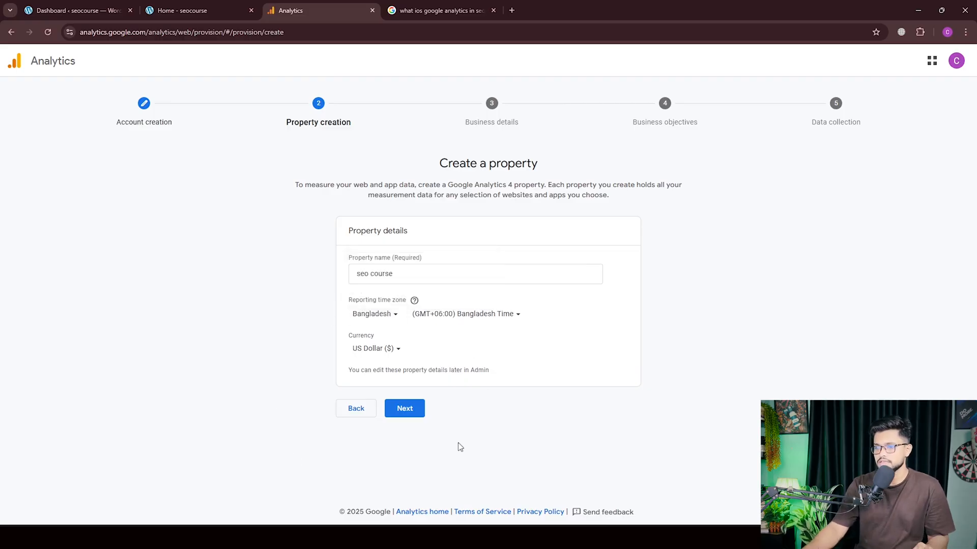
{"action": "left_click", "coordinate": [399, 408]}
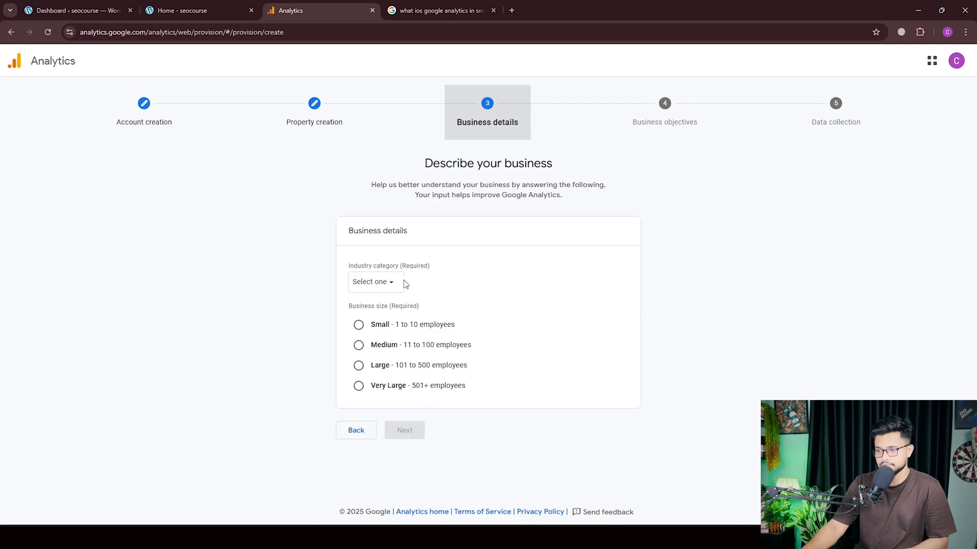
Set the industry category to Business & Industrial and the business size to Small, and continue to the business objectives.
{"action": "left_click", "coordinate": [369, 283]}
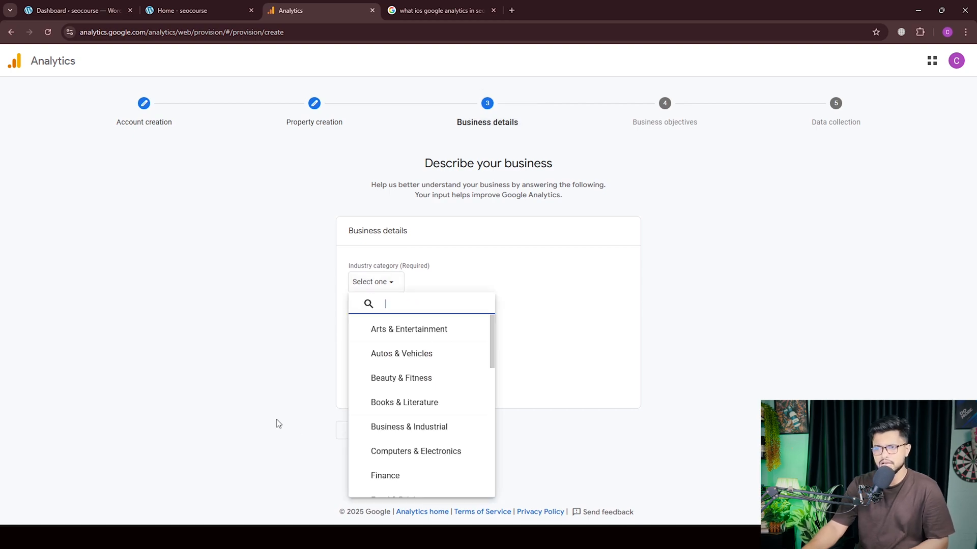
{"action": "scroll", "coordinate": [445, 466], "scroll_direction": "down", "scroll_amount": 2}
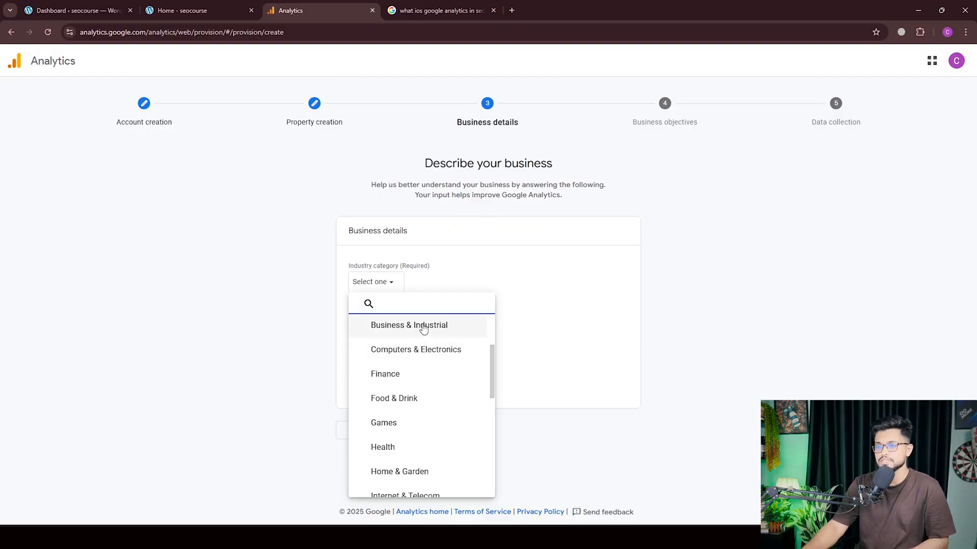
{"action": "left_click", "coordinate": [420, 326]}
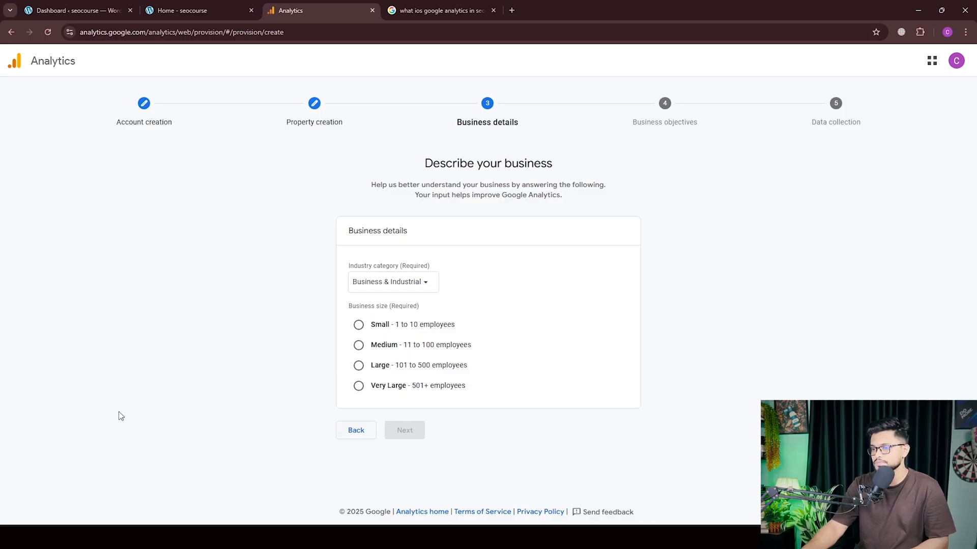
{"action": "left_click", "coordinate": [358, 329]}
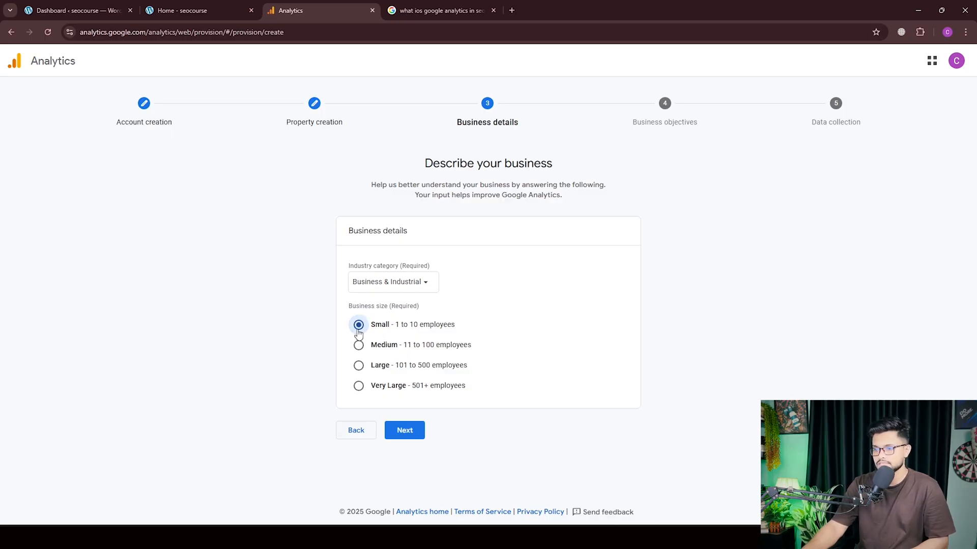
{"action": "left_click", "coordinate": [404, 430]}
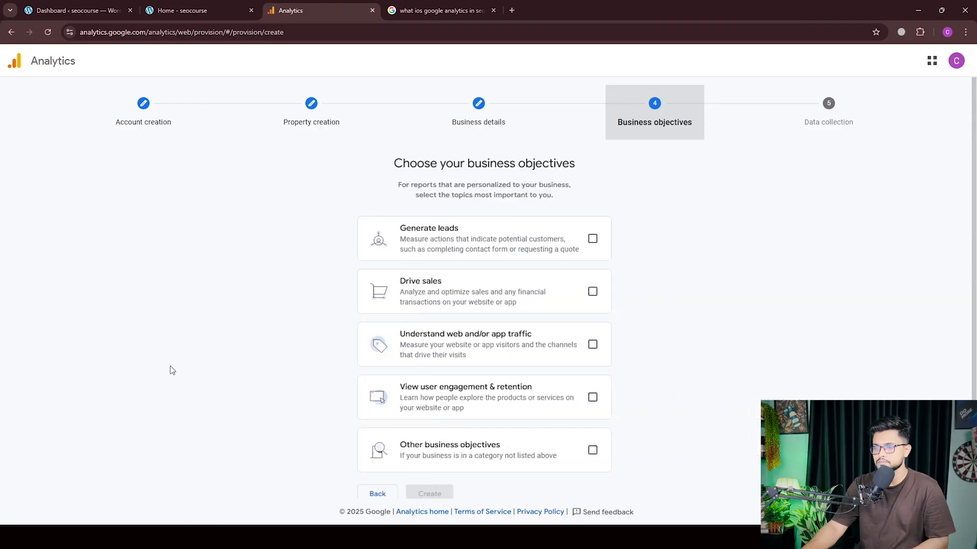
{"action": "scroll", "coordinate": [507, 330], "scroll_direction": "down", "scroll_amount": 1}
{"action": "scroll", "coordinate": [507, 331], "scroll_direction": "up", "scroll_amount": 1}
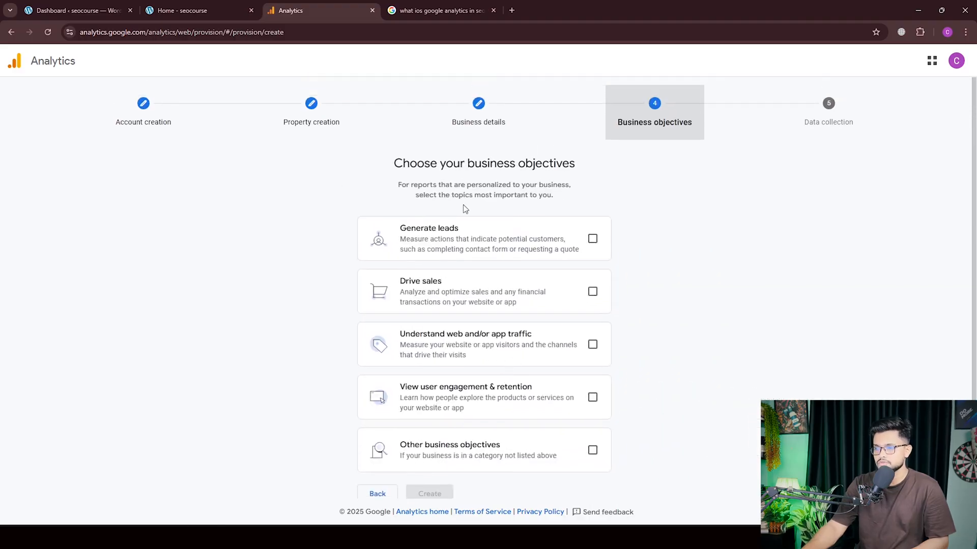
{"action": "scroll", "coordinate": [574, 290], "scroll_direction": "down", "scroll_amount": 1}
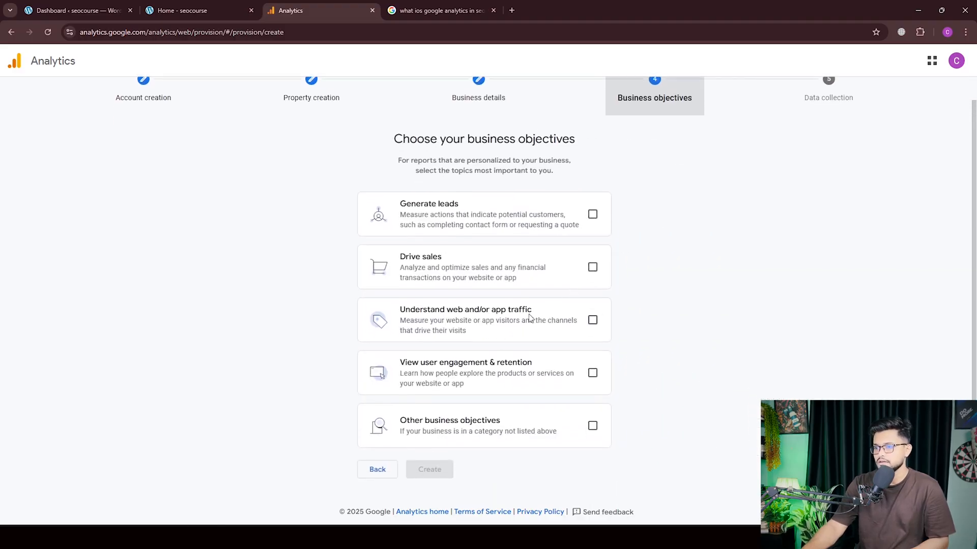
{"action": "left_click", "coordinate": [593, 214]}
{"action": "left_click", "coordinate": [592, 267]}
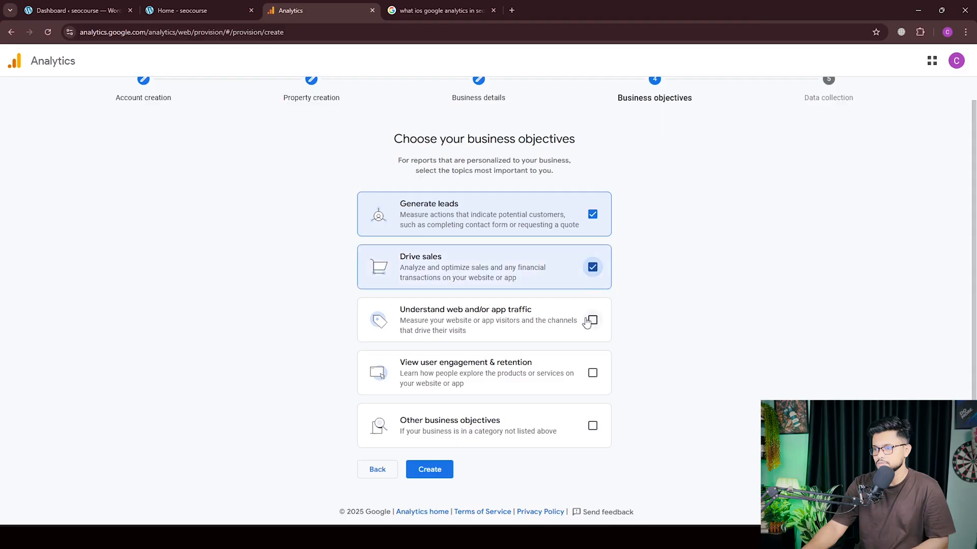
{"action": "left_click", "coordinate": [593, 320]}
{"action": "left_click", "coordinate": [592, 372]}
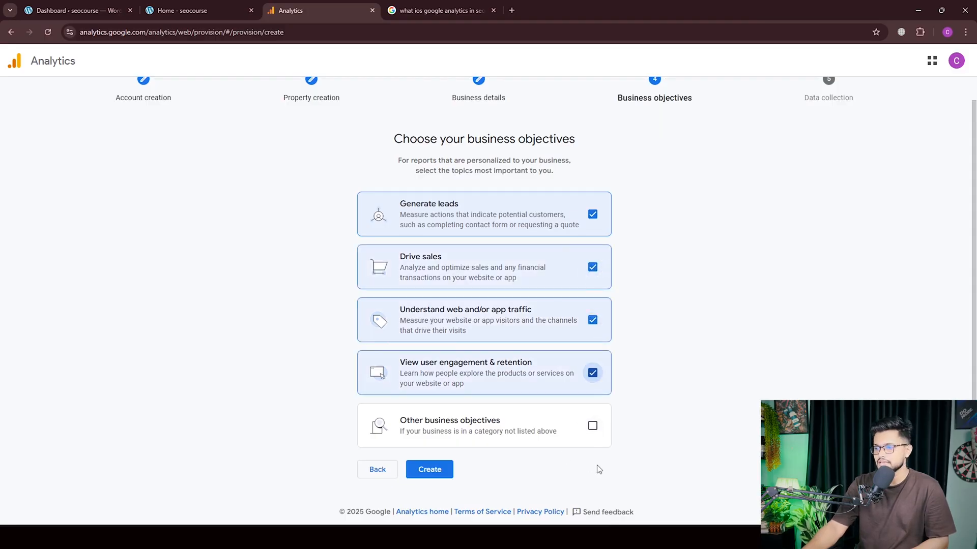
{"action": "left_click", "coordinate": [593, 425]}
Select lead generation, sales, web/app traffic, and user engagement & retention as business objectives, and create the account.
{"action": "left_click", "coordinate": [593, 215]}
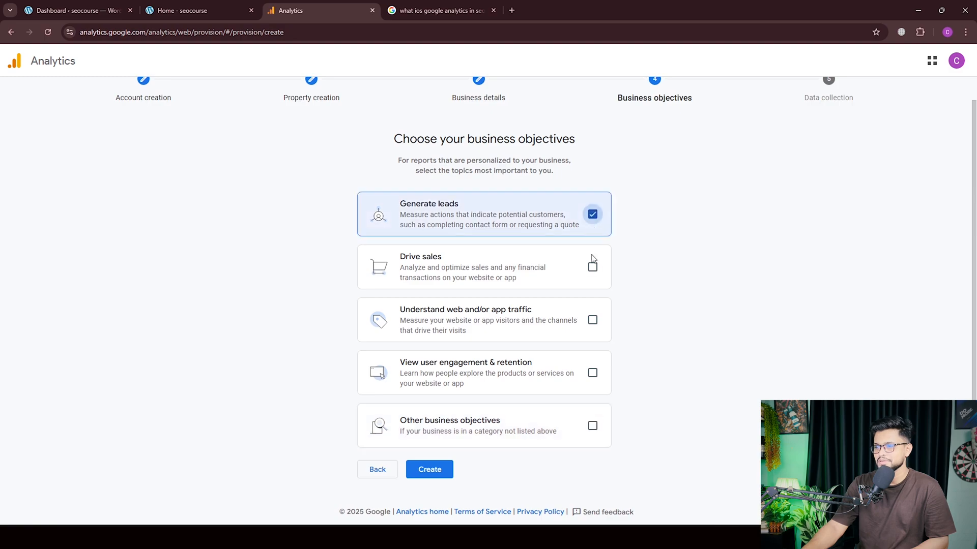
{"action": "left_click", "coordinate": [592, 267]}
{"action": "left_click", "coordinate": [593, 320]}
{"action": "left_click", "coordinate": [593, 373]}
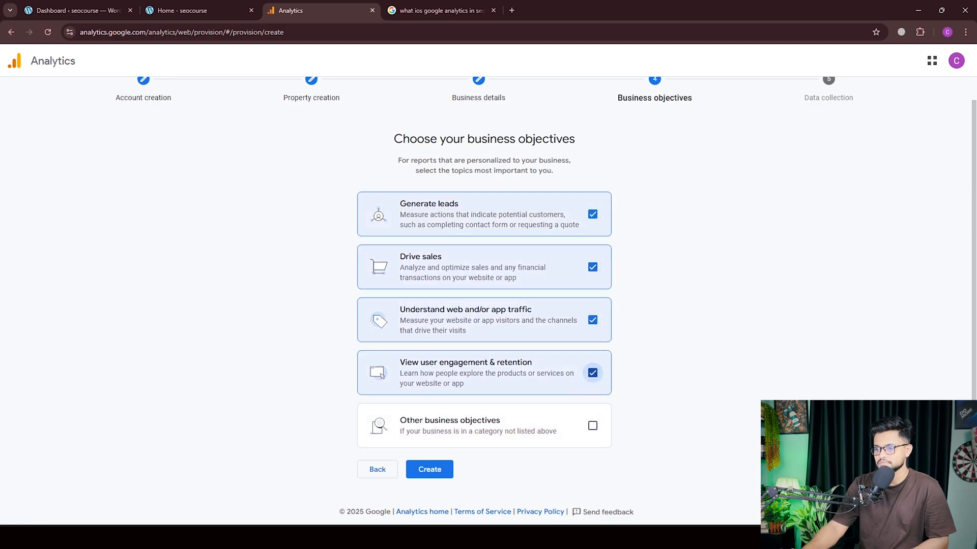
{"action": "left_click", "coordinate": [428, 470]}
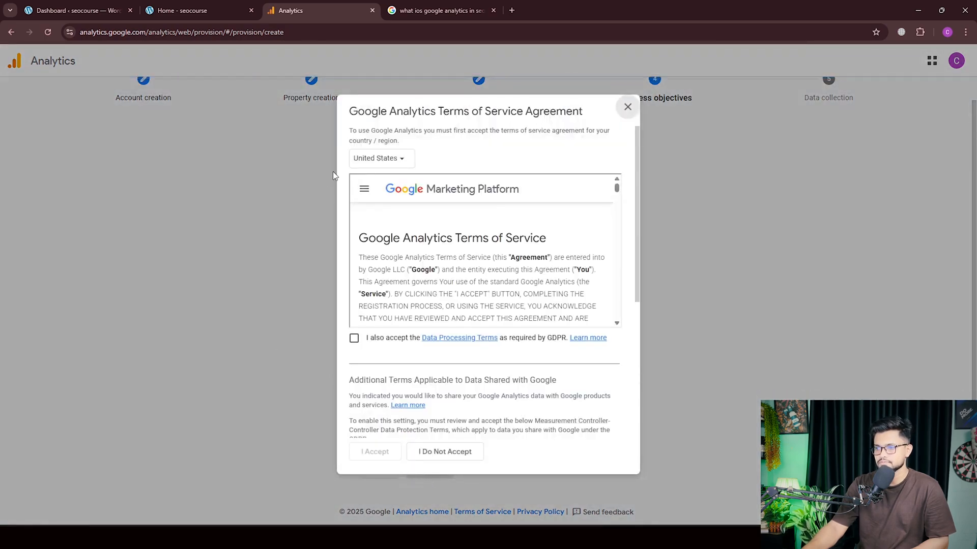
Set the terms of service country to Bangladesh and accept the GDPR Data Processing Terms.
{"action": "left_click", "coordinate": [376, 160]}
{"action": "scroll", "coordinate": [396, 333], "scroll_direction": "down", "scroll_amount": 2}
{"action": "scroll", "coordinate": [396, 334], "scroll_direction": "down", "scroll_amount": 4}
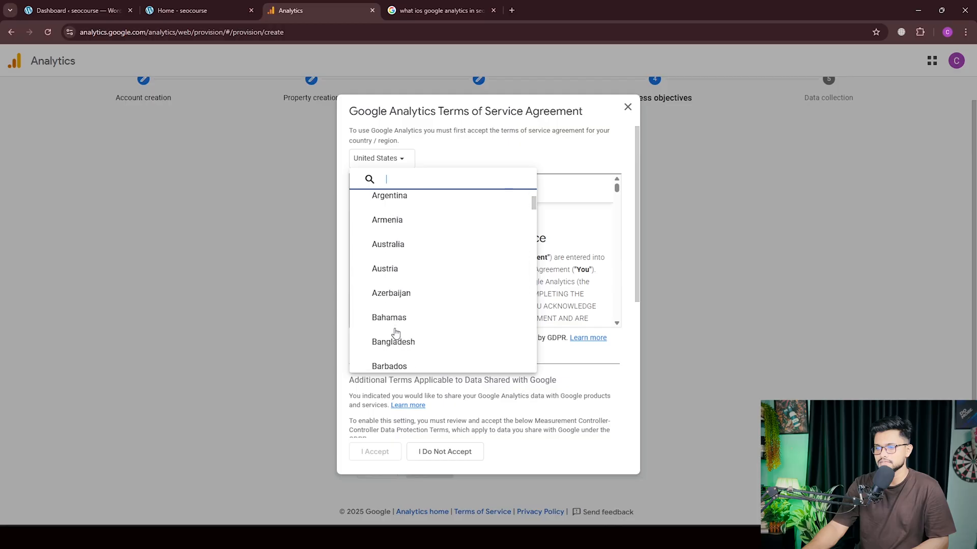
{"action": "left_click", "coordinate": [396, 298]}
{"action": "left_click", "coordinate": [354, 339]}
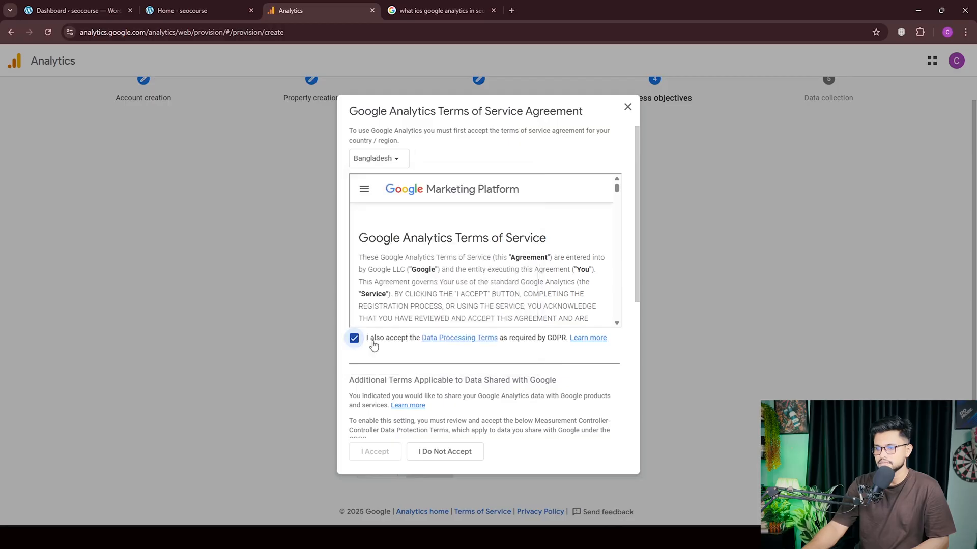
Accept the Measurement Controller-Controller Data Protection Terms and agree to the Google Analytics Terms of Service.
{"action": "scroll", "coordinate": [610, 281], "scroll_direction": "down", "scroll_amount": 10}
{"action": "scroll", "coordinate": [627, 253], "scroll_direction": "down", "scroll_amount": 5}
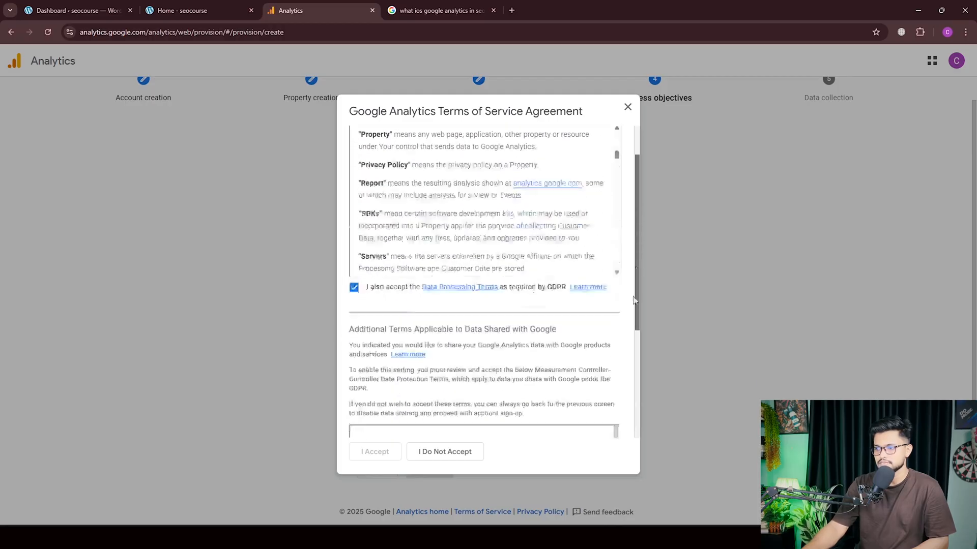
{"action": "left_click", "coordinate": [354, 418]}
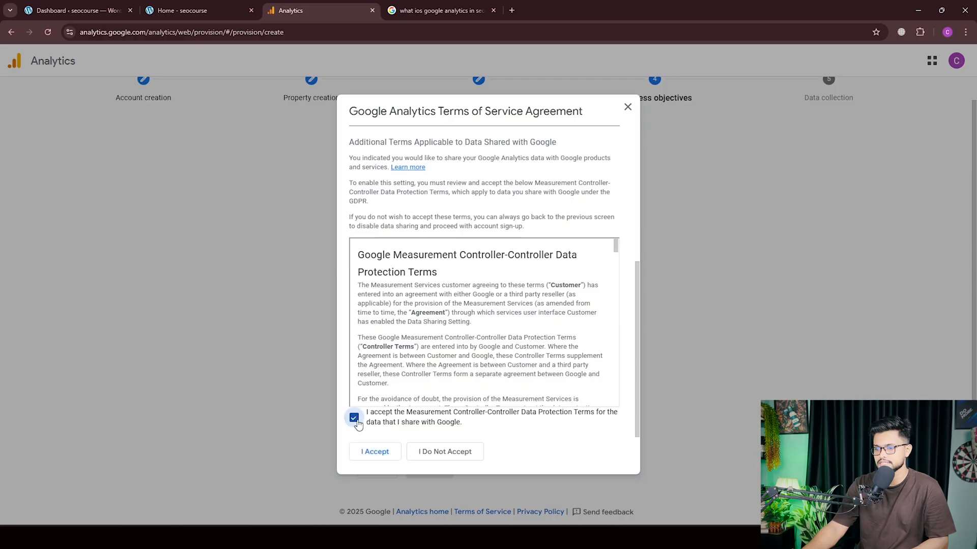
{"action": "left_click", "coordinate": [366, 454]}
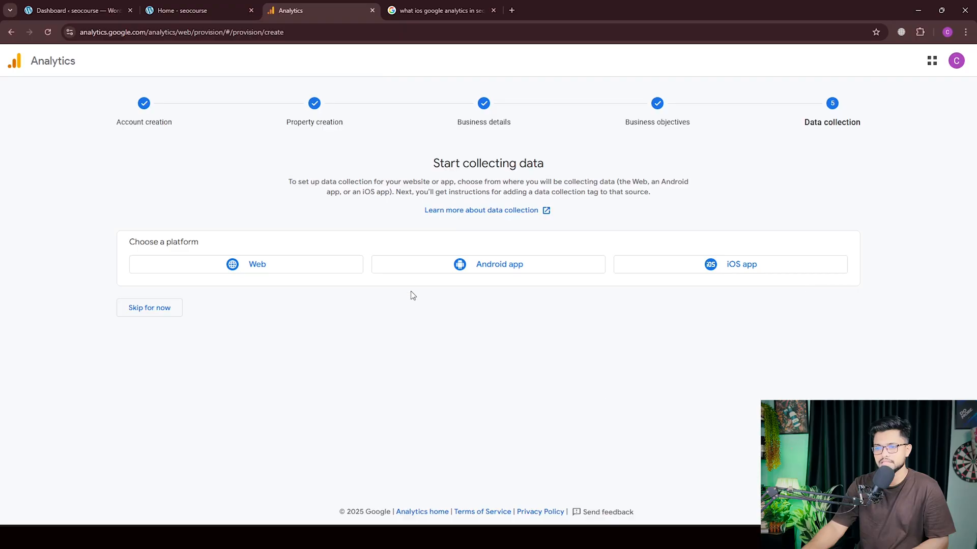
Start a web data stream and paste the seocourse home page's address as its website URL.
{"action": "left_click", "coordinate": [292, 272]}
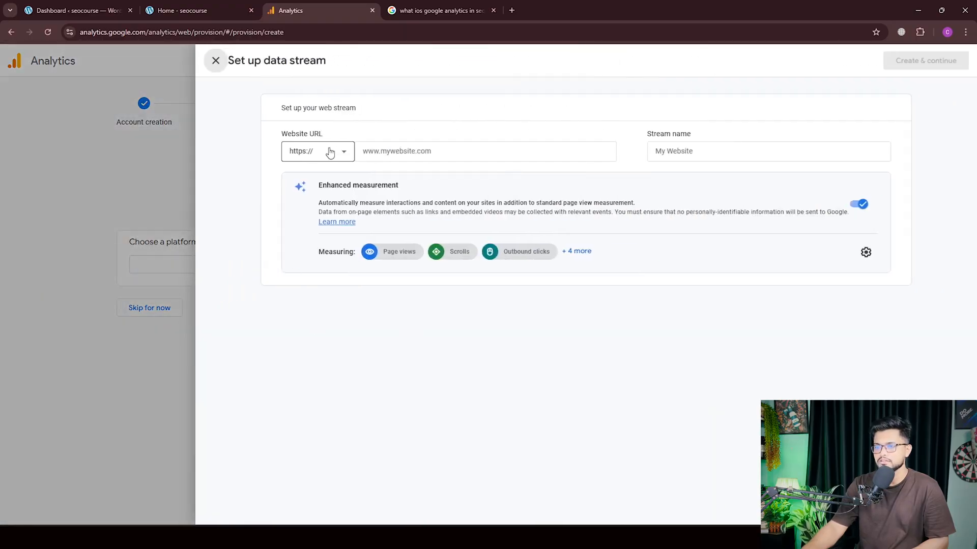
{"action": "left_click", "coordinate": [94, 10]}
{"action": "left_click", "coordinate": [196, 10]}
{"action": "left_click", "coordinate": [139, 36]}
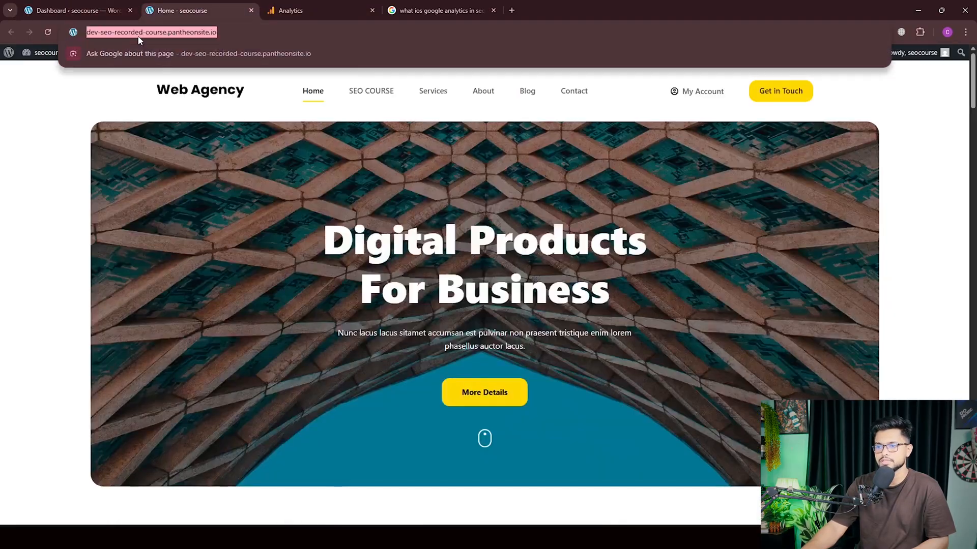
{"action": "right_click", "coordinate": [139, 38]}
{"action": "left_click", "coordinate": [204, 132]}
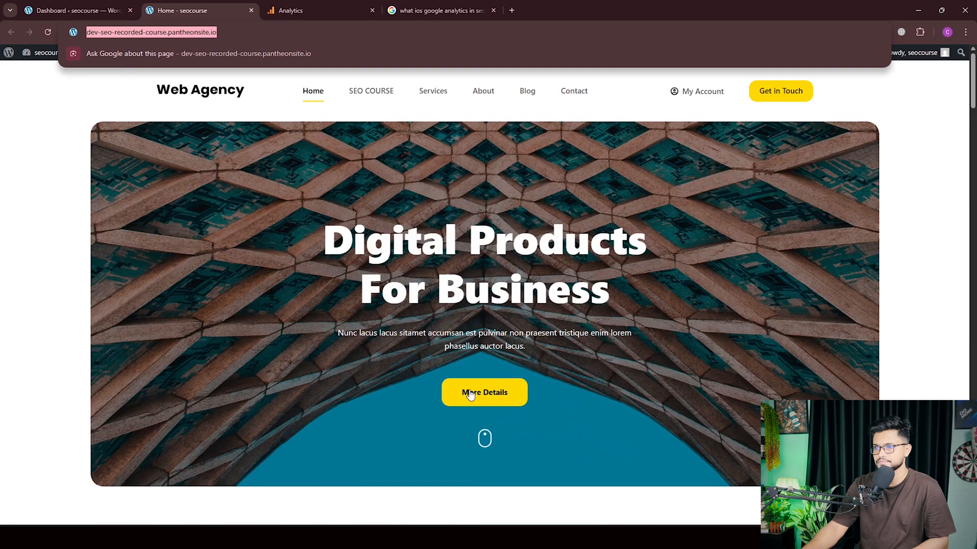
{"action": "left_click", "coordinate": [333, 5]}
{"action": "right_click", "coordinate": [420, 155]}
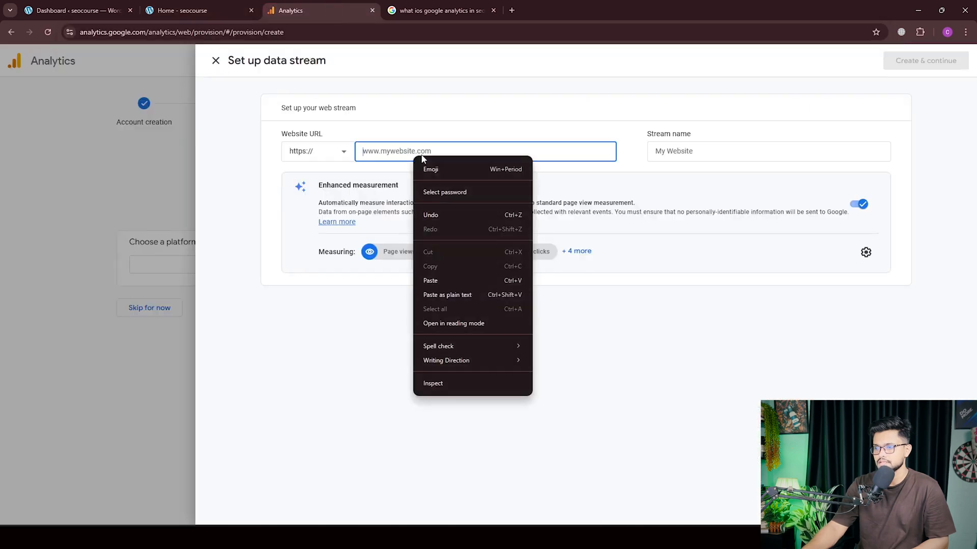
{"action": "left_click", "coordinate": [436, 293]}
{"action": "left_click", "coordinate": [46, 4]}
{"action": "left_click", "coordinate": [178, 10]}
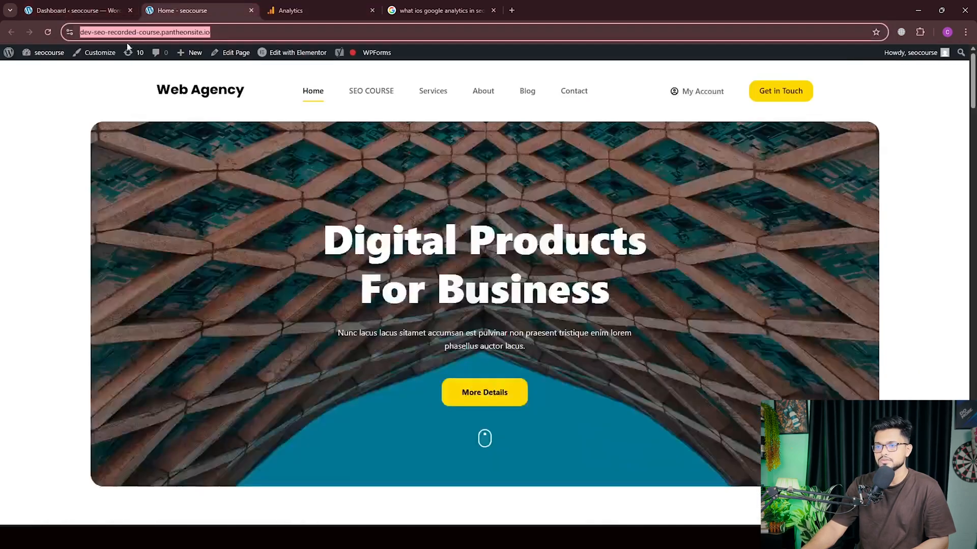
{"action": "left_click", "coordinate": [100, 34]}
{"action": "left_click_drag", "start_coordinate": [98, 32], "coordinate": [101, 32]}
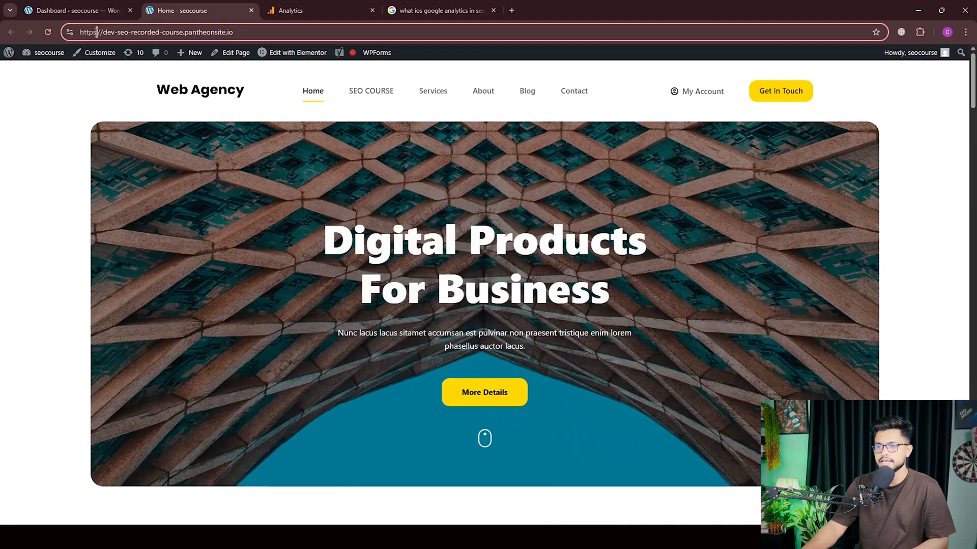
{"action": "left_click", "coordinate": [292, 10]}
{"action": "left_click", "coordinate": [318, 154]}
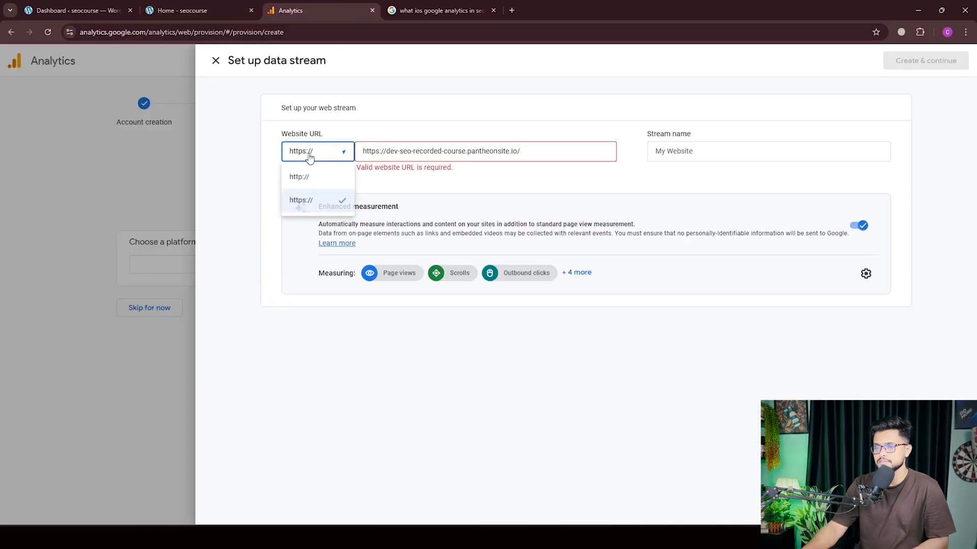
{"action": "left_click", "coordinate": [305, 205]}
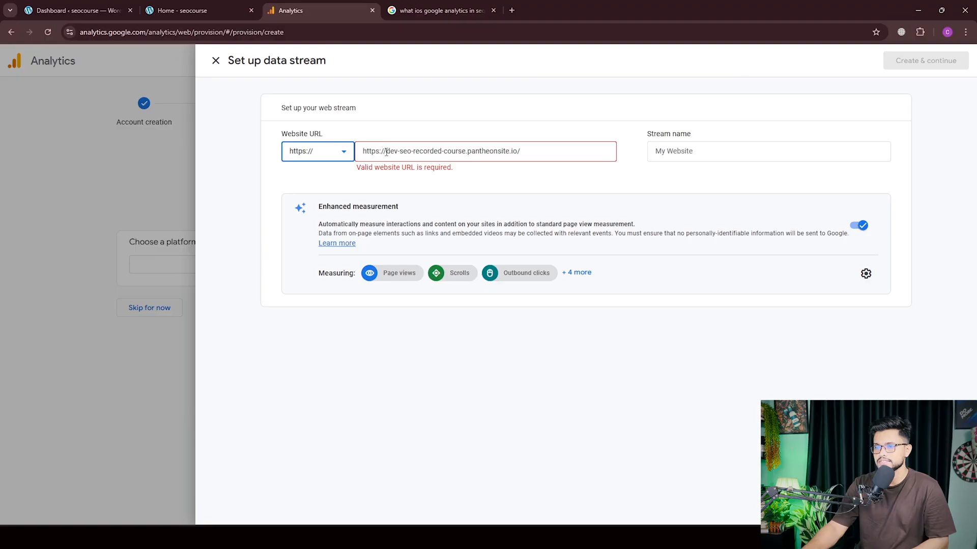
{"action": "left_click_drag", "start_coordinate": [386, 152], "coordinate": [360, 152]}
{"action": "key", "text": "BackSpace"}
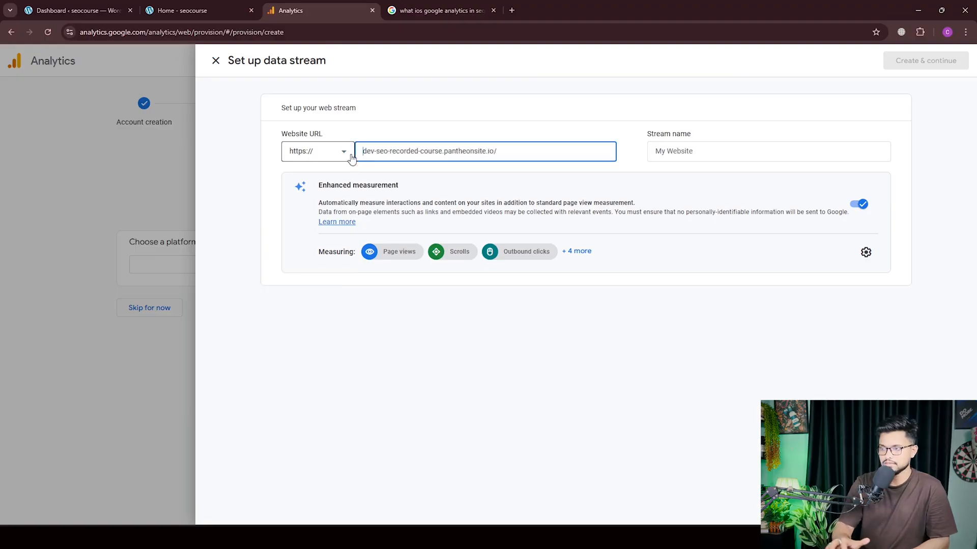
Name the web stream "SEO COURSE" and create it.
{"action": "left_click", "coordinate": [686, 151]}
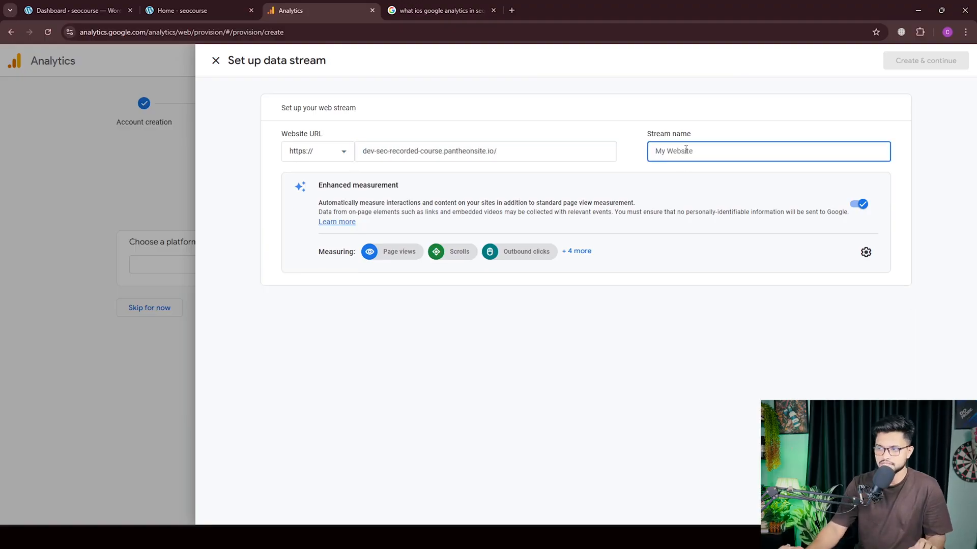
{"action": "type", "text": "SE"}
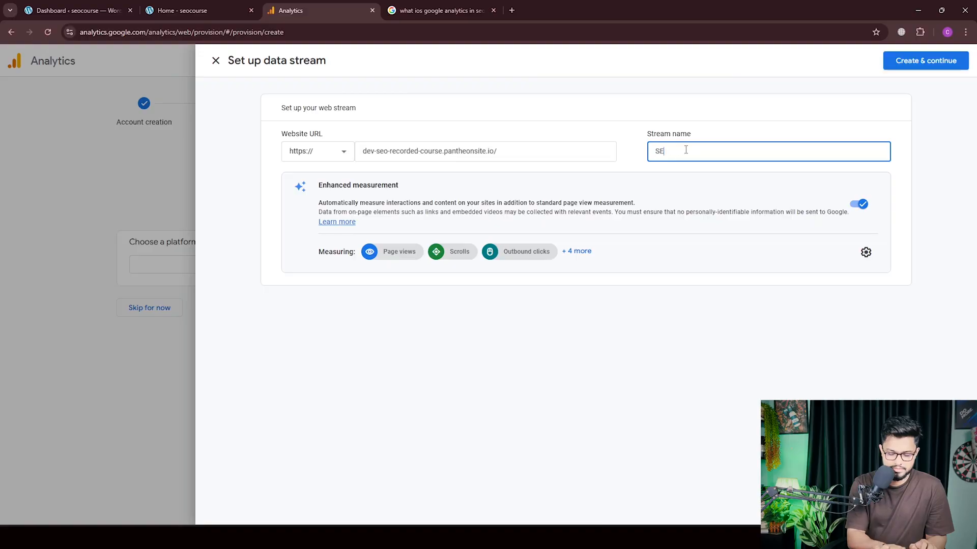
{"action": "type", "text": "O COUR"}
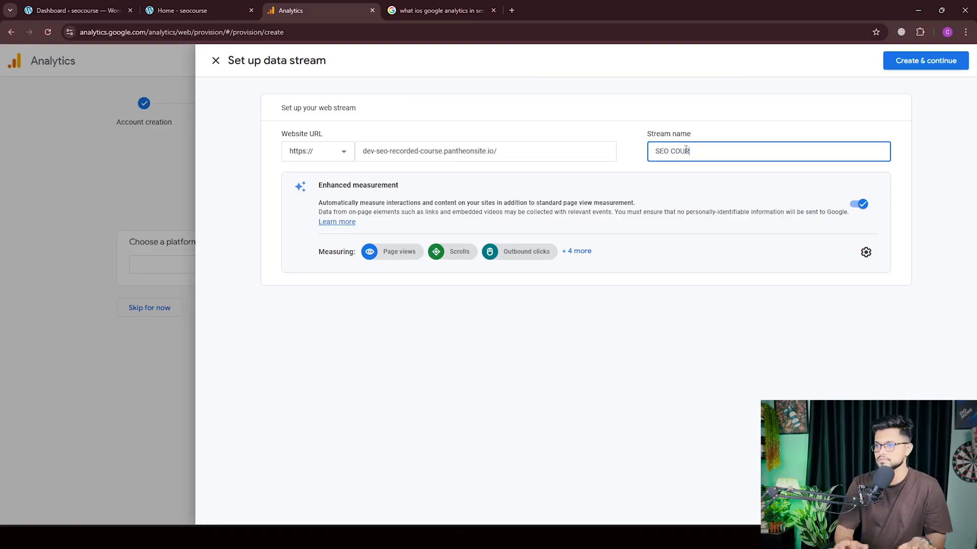
{"action": "type", "text": "SE"}
{"action": "left_click", "coordinate": [519, 432]}
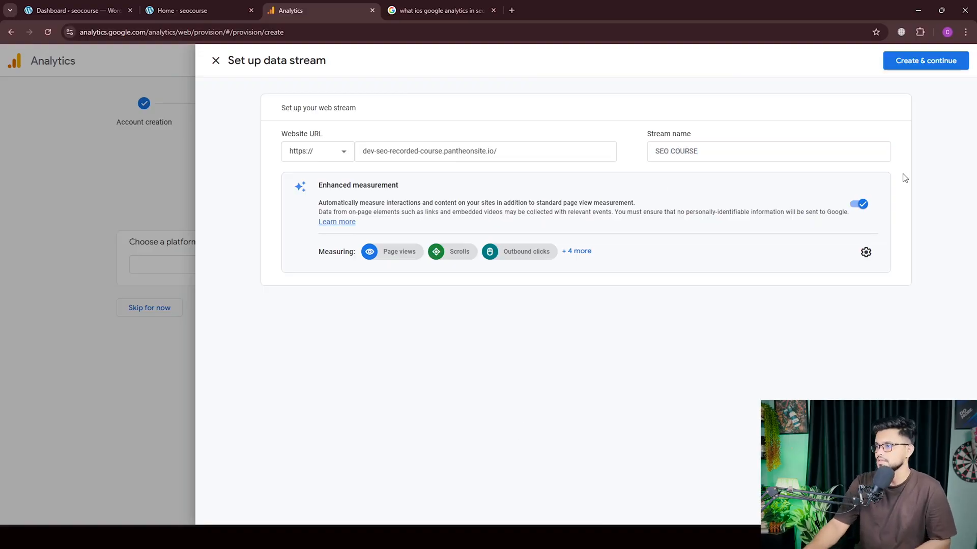
{"action": "left_click", "coordinate": [920, 62]}
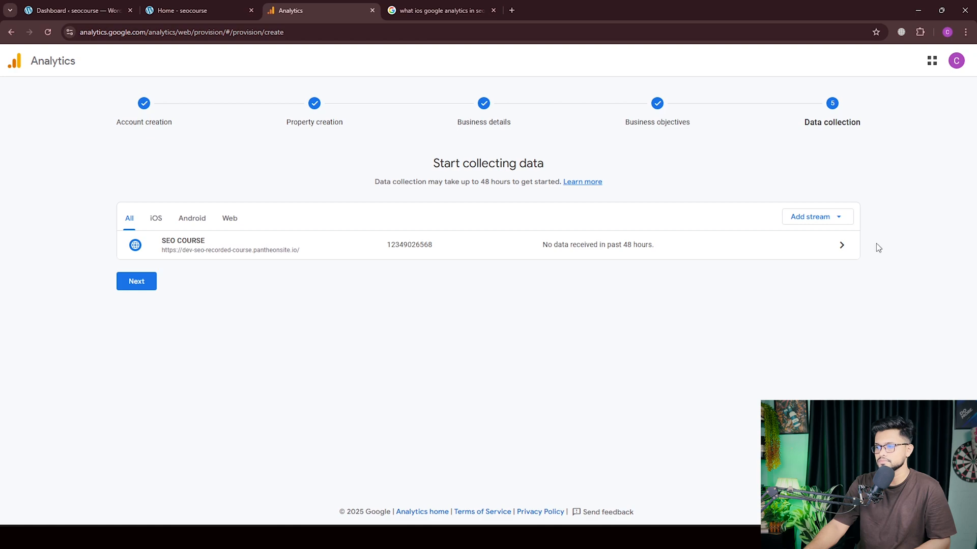
Open the SEO COURSE stream, copy the Google tag code for manual installation, and close the tag setup.
{"action": "left_click", "coordinate": [842, 248]}
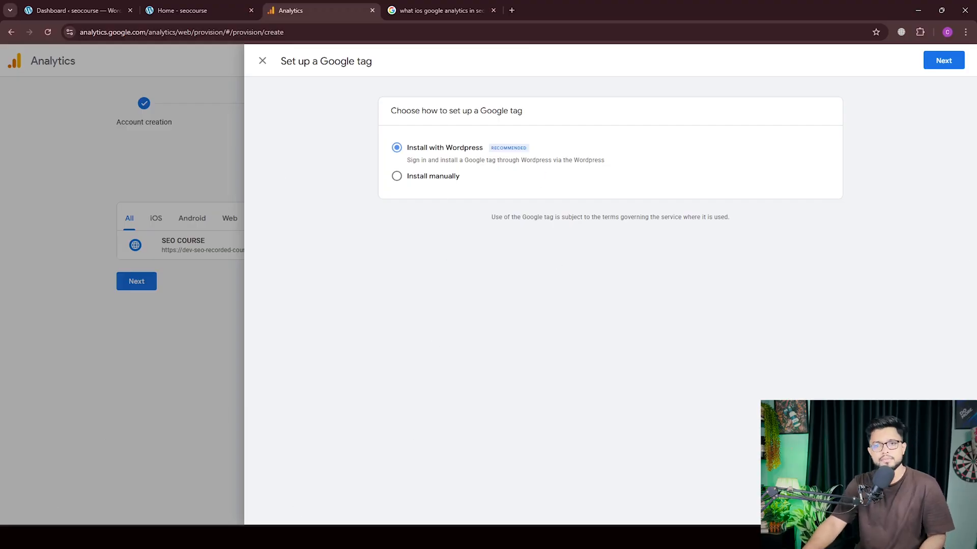
{"action": "left_click", "coordinate": [396, 176]}
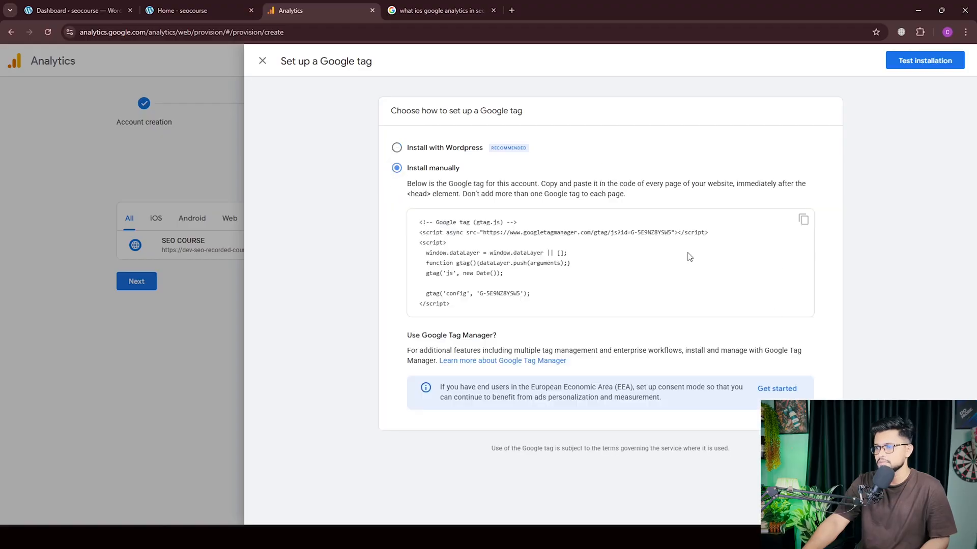
{"action": "left_click", "coordinate": [803, 220]}
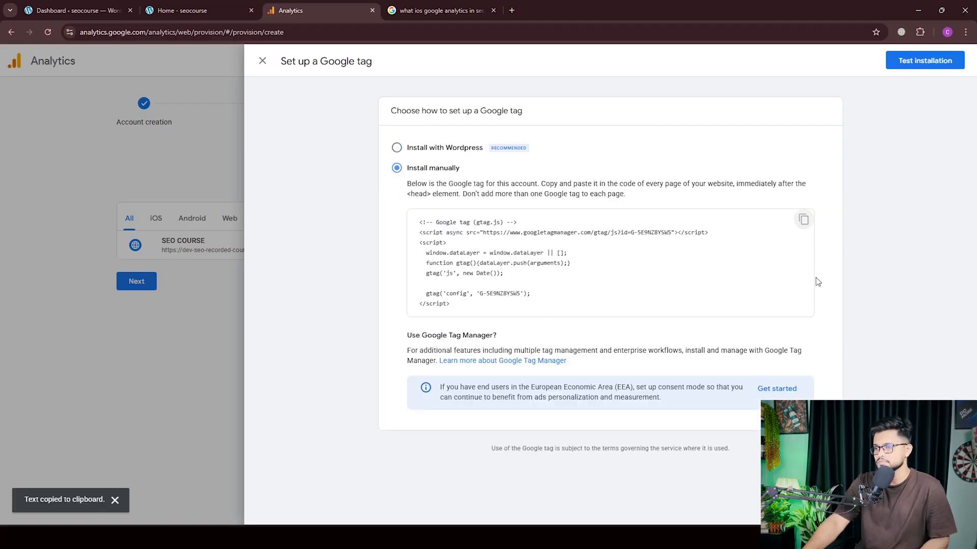
{"action": "left_click", "coordinate": [803, 219]}
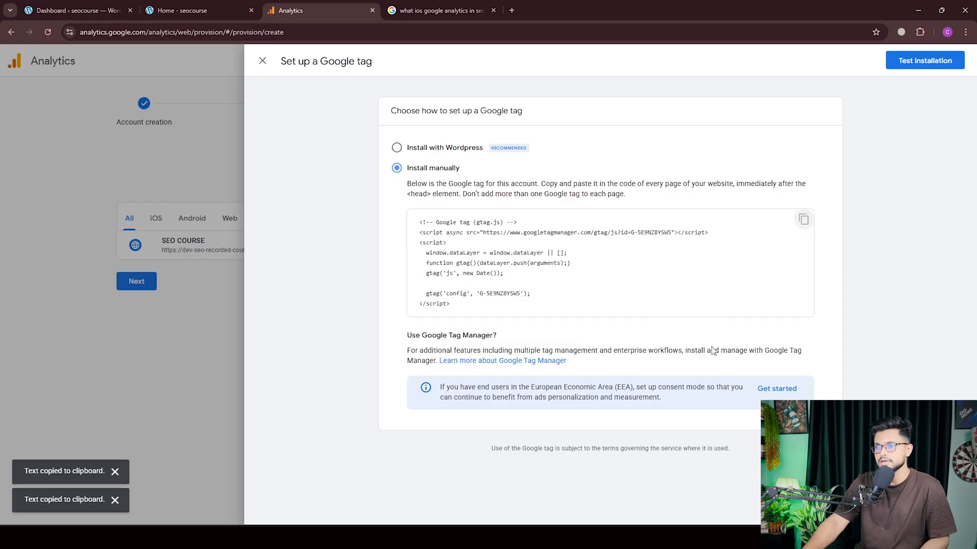
{"action": "left_click", "coordinate": [263, 61]}
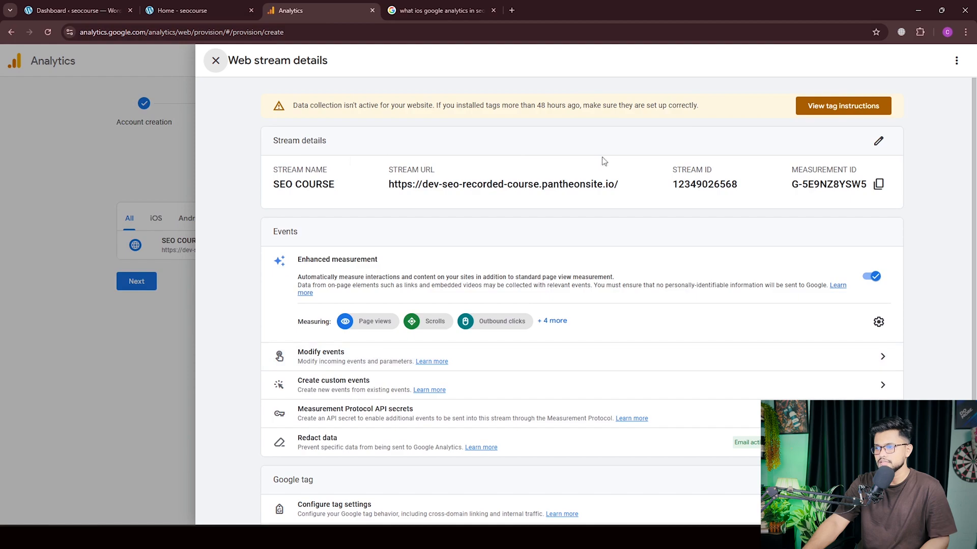
Open the stream's tag instructions for manual installation and copy the Google tag code.
{"action": "scroll", "coordinate": [735, 328], "scroll_direction": "down", "scroll_amount": 2}
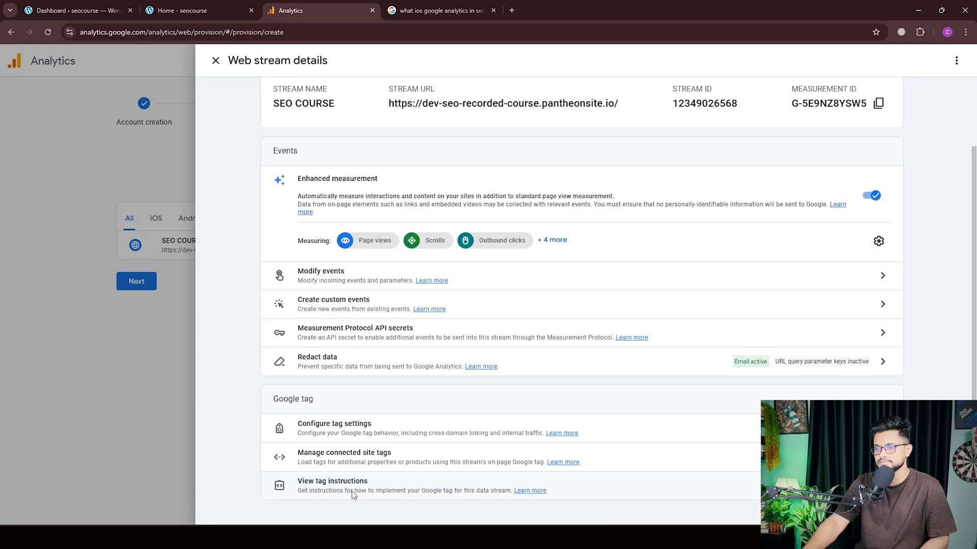
{"action": "left_click", "coordinate": [332, 481]}
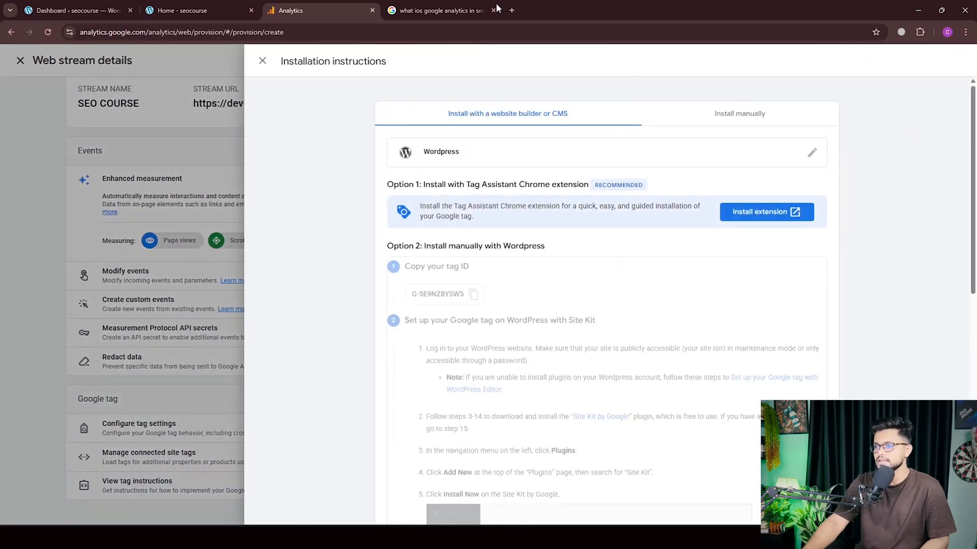
{"action": "left_click", "coordinate": [723, 122]}
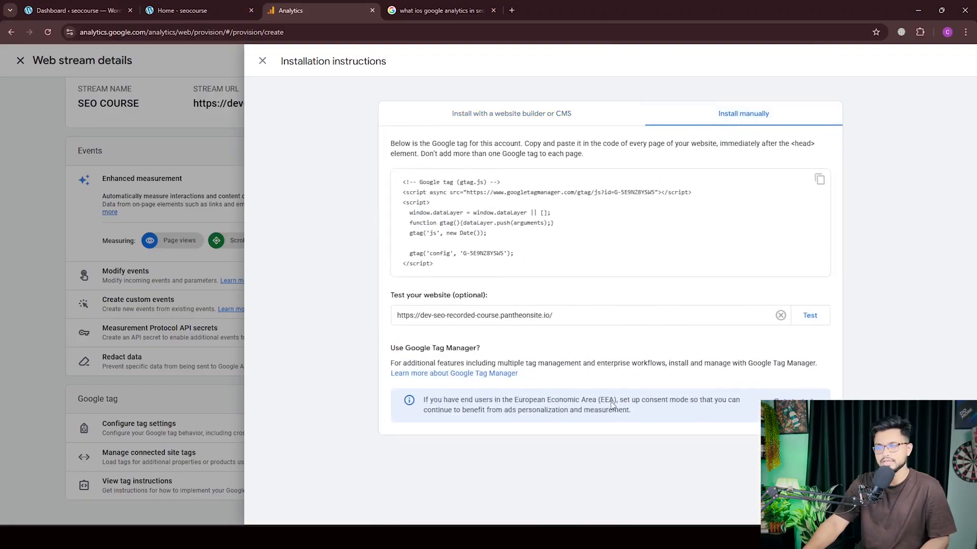
{"action": "left_click", "coordinate": [819, 180]}
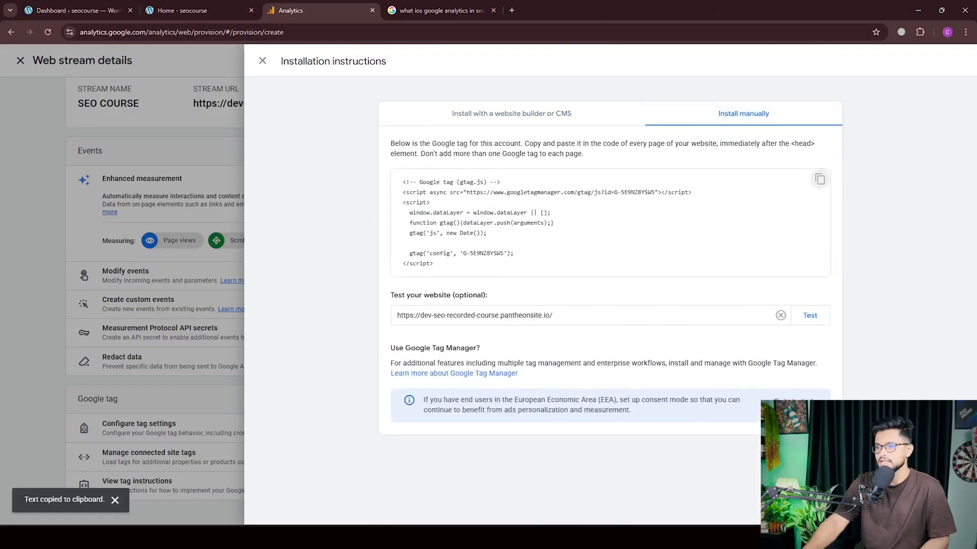
Select the Google tag code in the manual installation instructions and copy it to the clipboard.
{"action": "left_click_drag", "start_coordinate": [399, 181], "coordinate": [453, 273]}
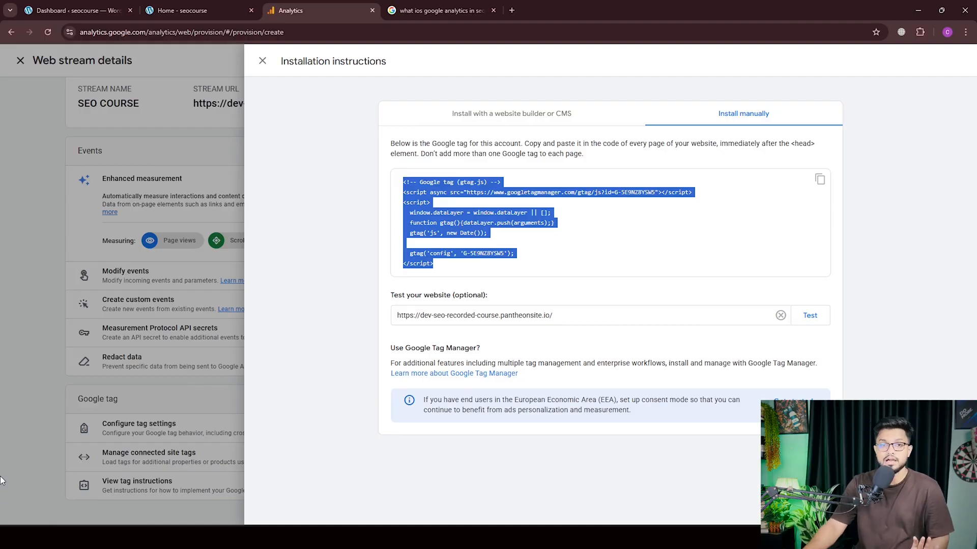
{"action": "left_click", "coordinate": [571, 252]}
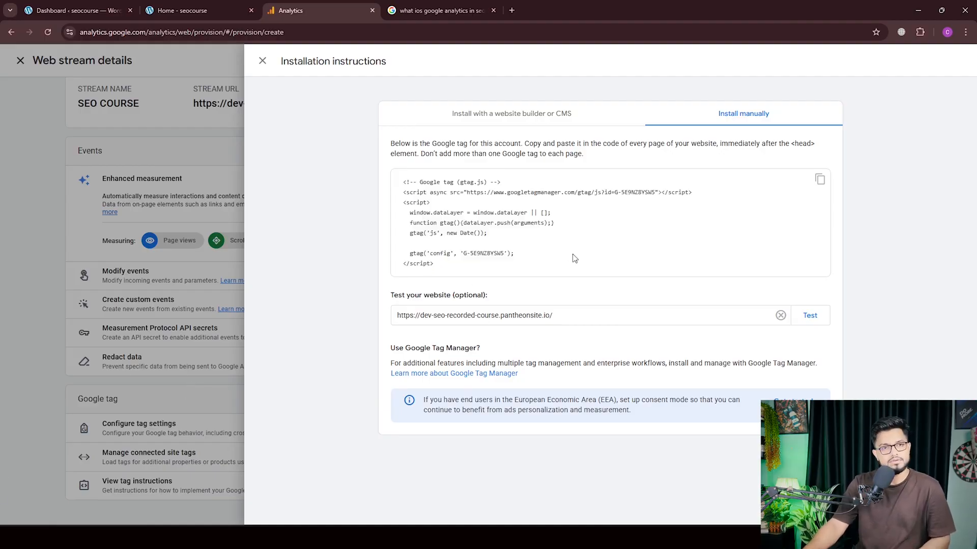
{"action": "left_click_drag", "start_coordinate": [395, 182], "coordinate": [447, 265]}
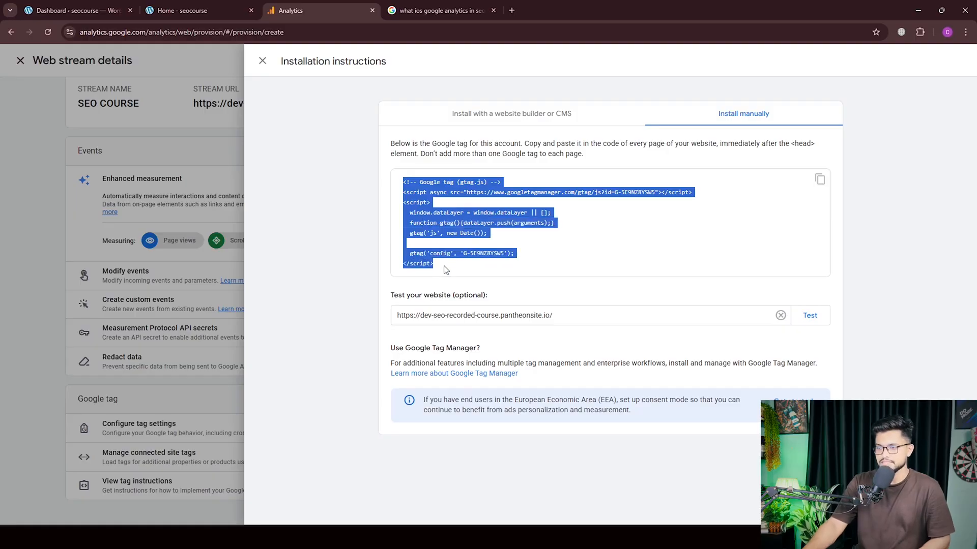
{"action": "left_click", "coordinate": [446, 271]}
{"action": "left_click_drag", "start_coordinate": [447, 270], "coordinate": [403, 183]}
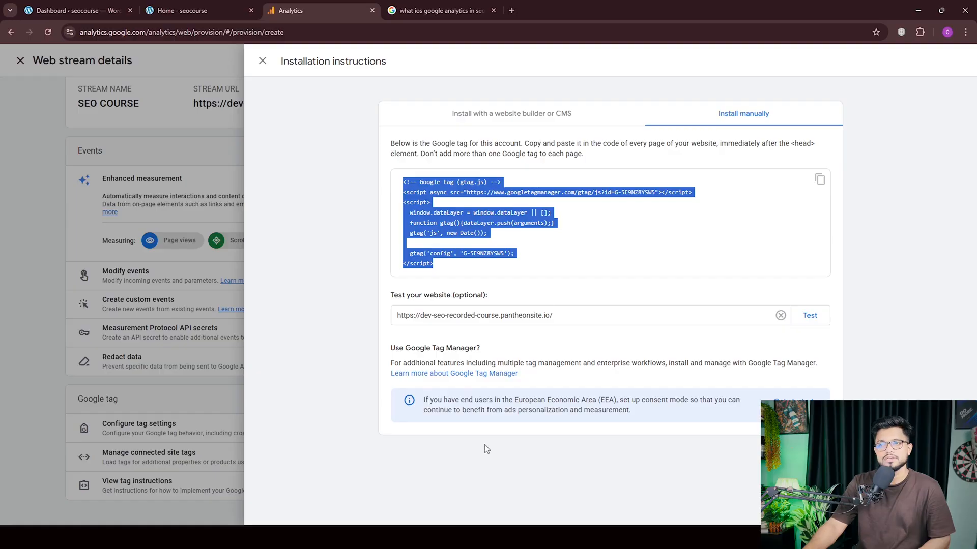
{"action": "right_click", "coordinate": [435, 223]}
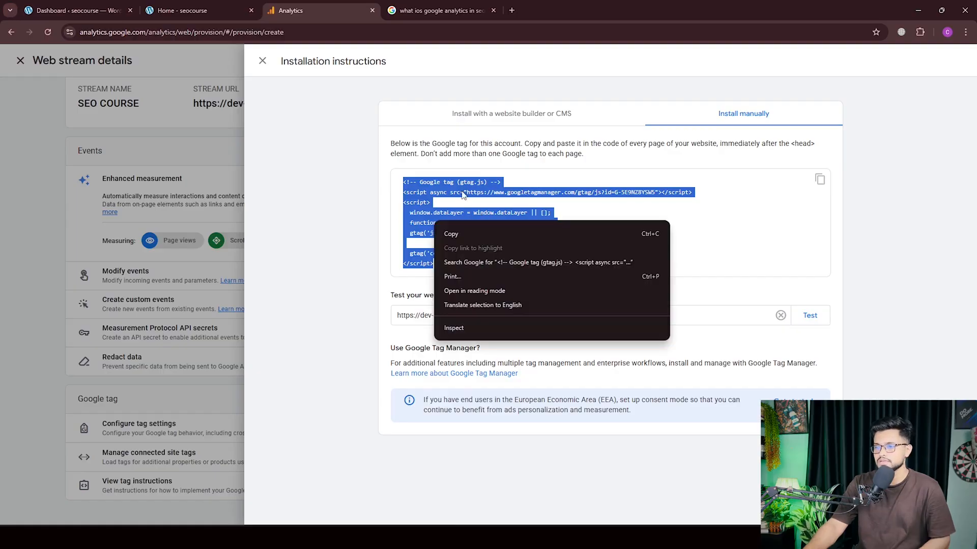
{"action": "left_click", "coordinate": [820, 180]}
{"action": "left_click", "coordinate": [819, 180]}
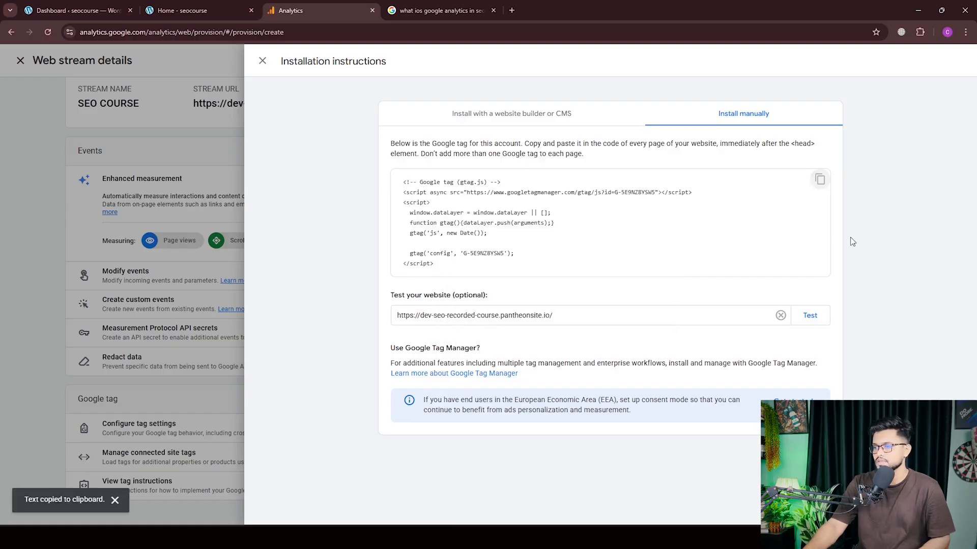
Switch to the WordPress dashboard, open the add-plugin page and search for "header footer".
{"action": "left_click", "coordinate": [49, 5]}
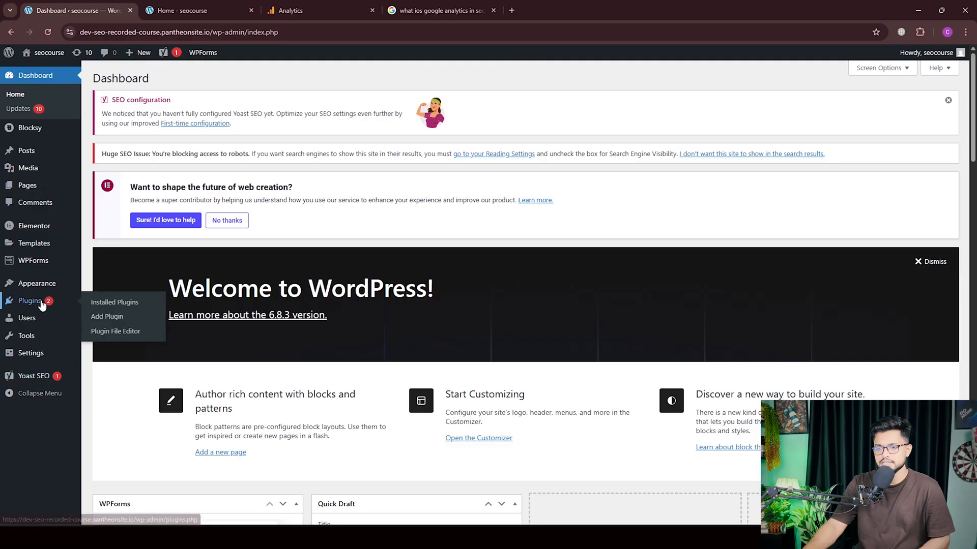
{"action": "mouse_move", "coordinate": [17, 313]}
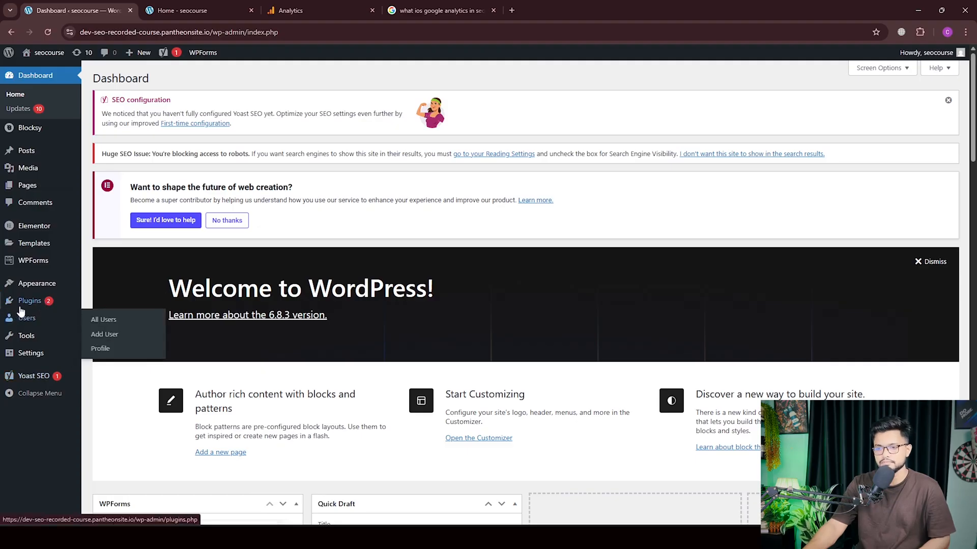
{"action": "left_click", "coordinate": [102, 319]}
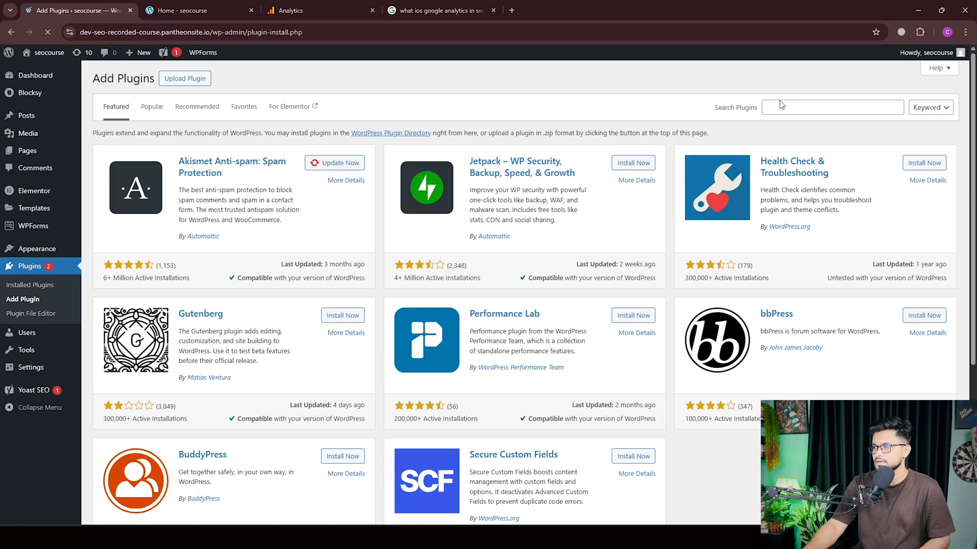
{"action": "left_click", "coordinate": [782, 106]}
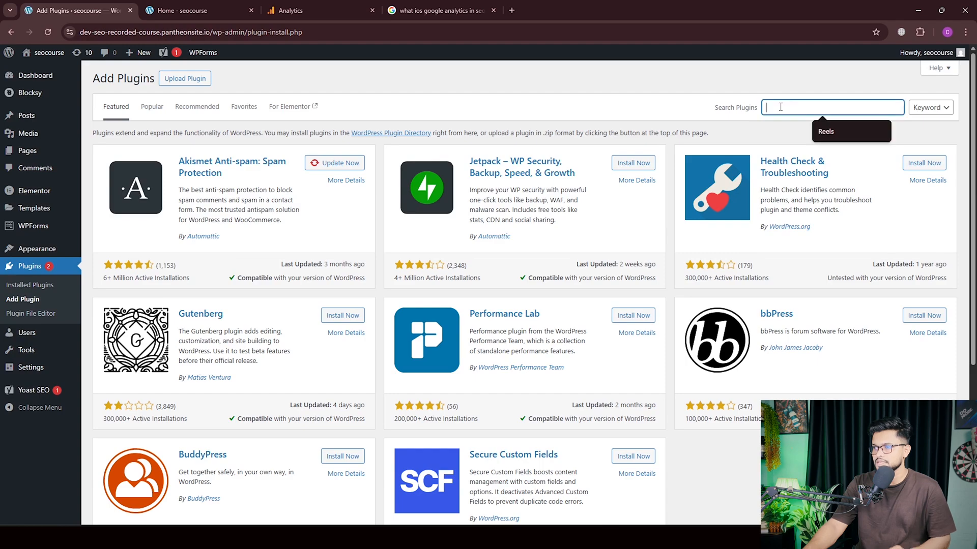
{"action": "type", "text": "he"}
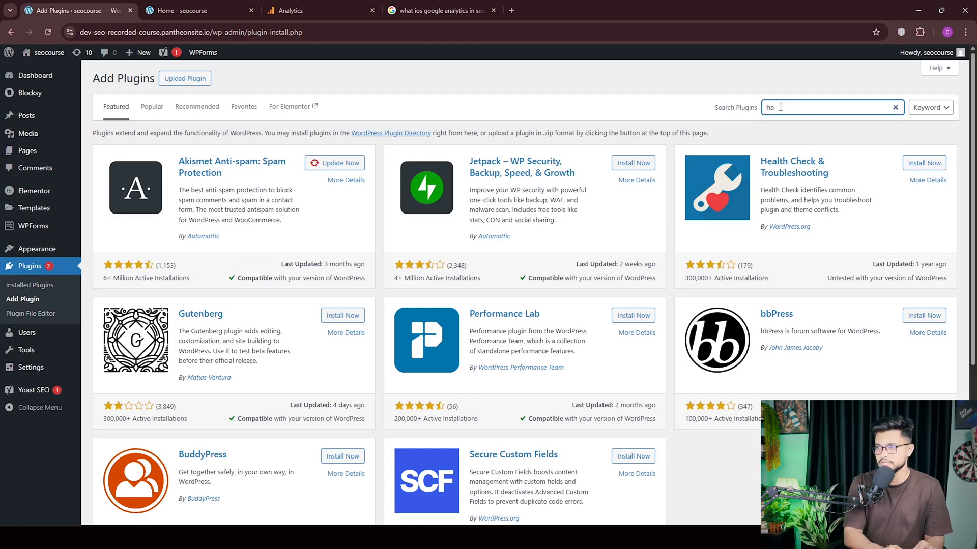
{"action": "type", "text": "ader footer"}
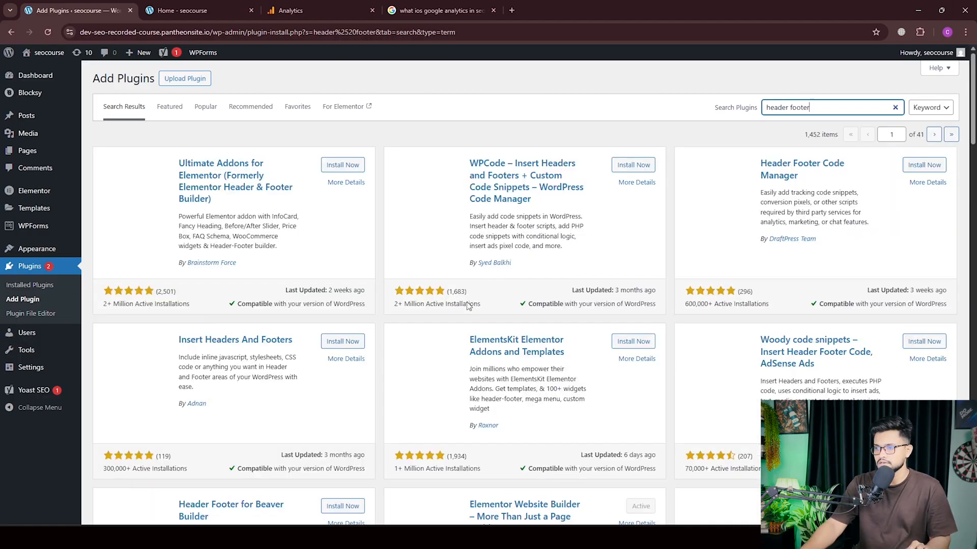
Look through the plugin results, then install and activate Header Footer Code Manager.
{"action": "scroll", "coordinate": [483, 288], "scroll_direction": "down", "scroll_amount": 2}
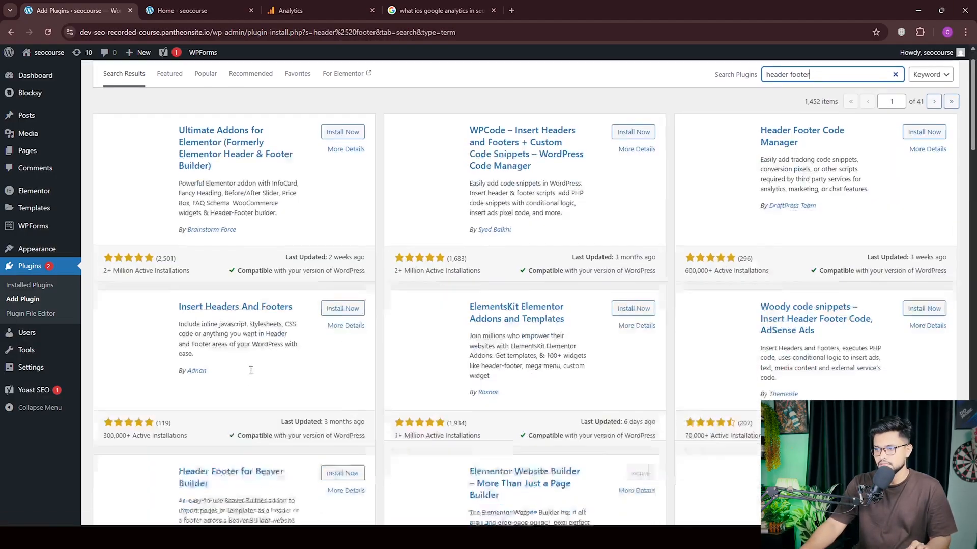
{"action": "scroll", "coordinate": [539, 373], "scroll_direction": "up", "scroll_amount": 2}
{"action": "scroll", "coordinate": [681, 343], "scroll_direction": "down", "scroll_amount": 1}
{"action": "scroll", "coordinate": [666, 383], "scroll_direction": "down", "scroll_amount": 8}
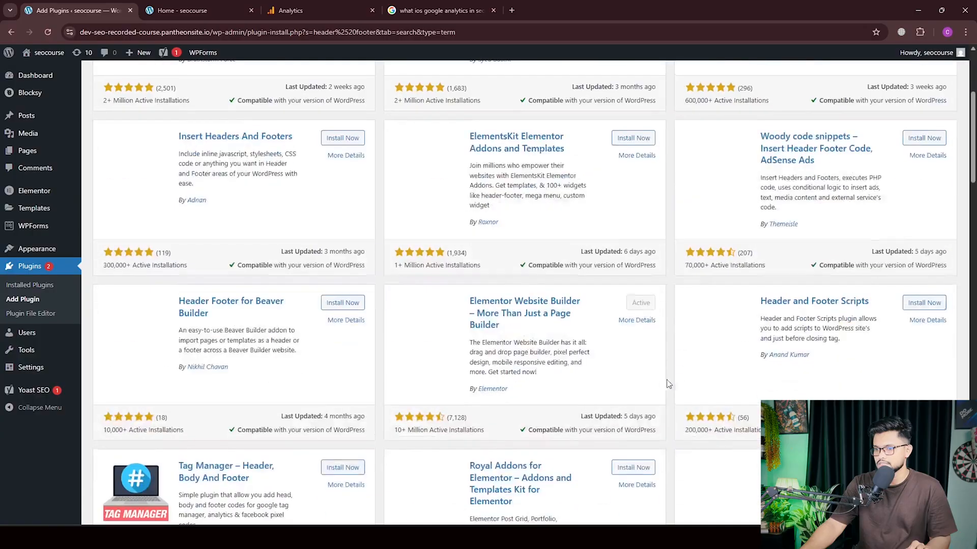
{"action": "scroll", "coordinate": [658, 397], "scroll_direction": "up", "scroll_amount": 9}
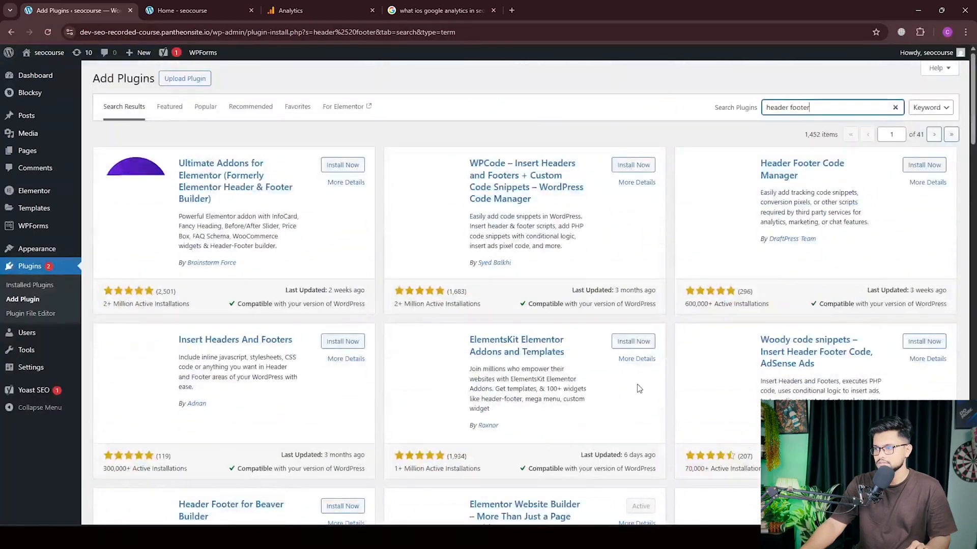
{"action": "left_click", "coordinate": [920, 167]}
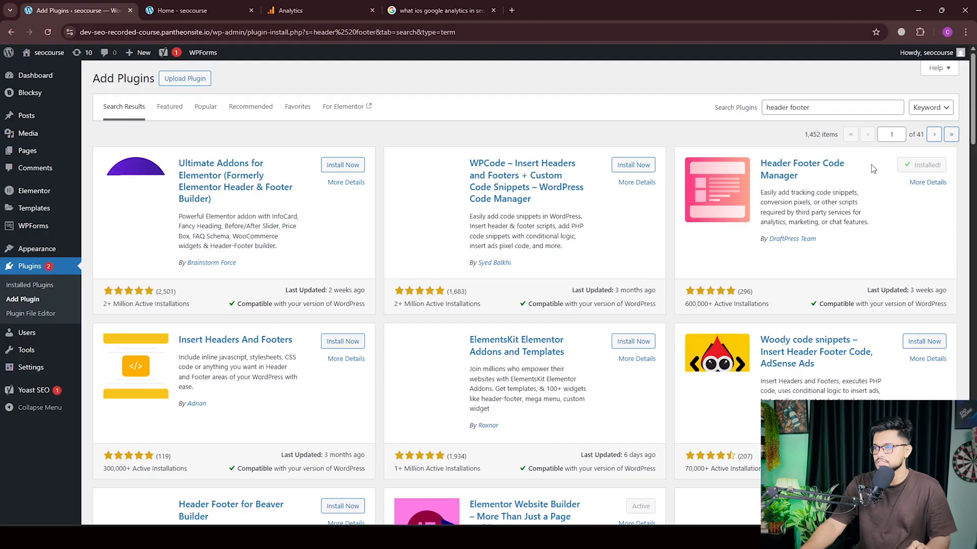
{"action": "left_click", "coordinate": [928, 168]}
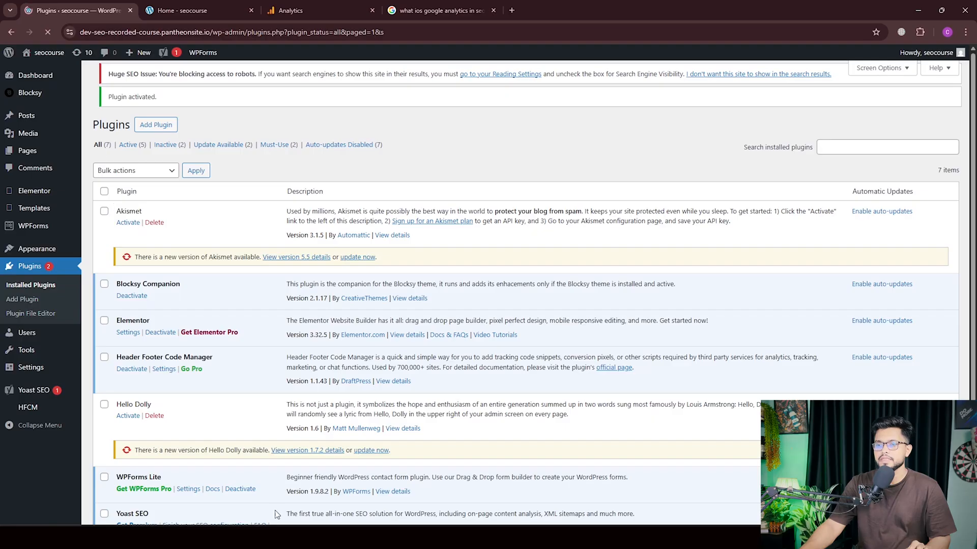
Start adding a new snippet in the Header Footer Code Manager plugin (HFCM).
{"action": "scroll", "coordinate": [50, 324], "scroll_direction": "down", "scroll_amount": 1}
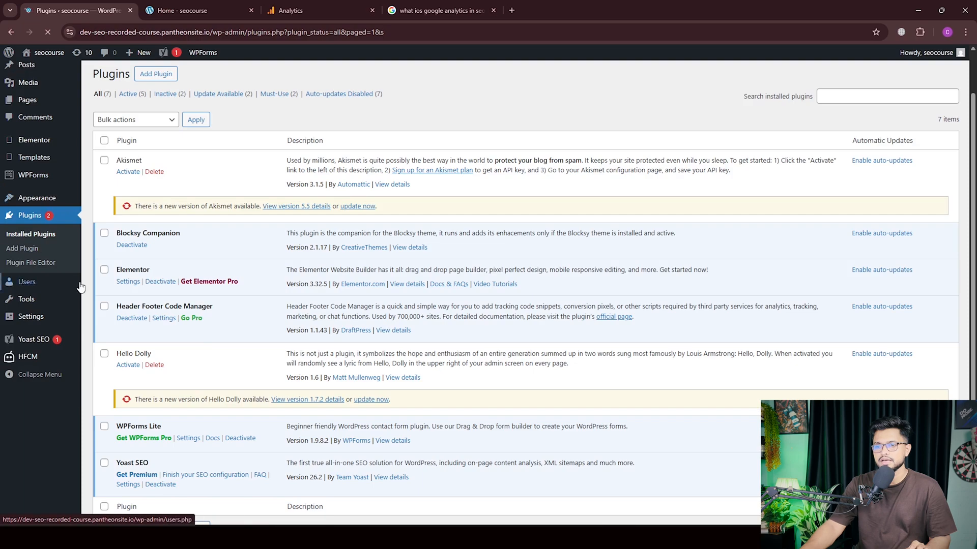
{"action": "scroll", "coordinate": [80, 286], "scroll_direction": "down", "scroll_amount": 1}
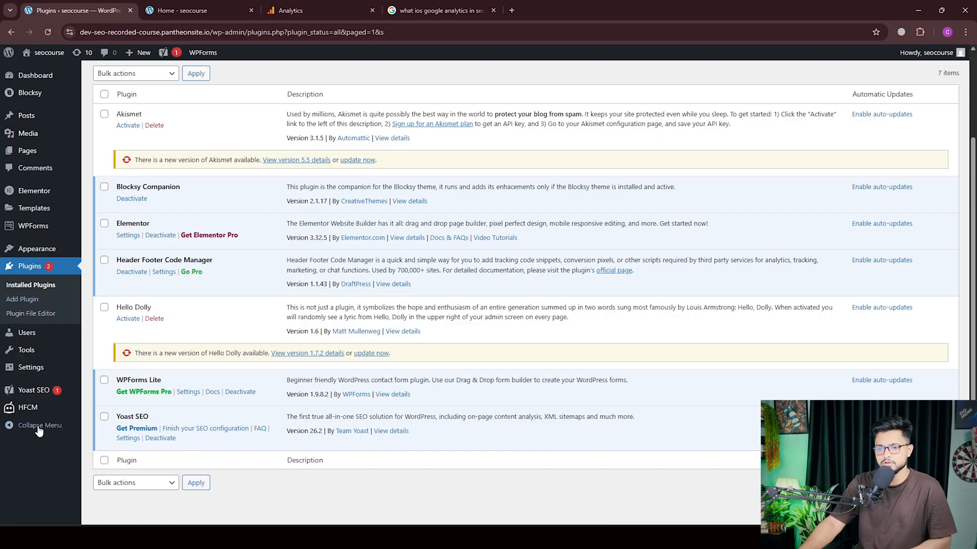
{"action": "mouse_move", "coordinate": [29, 415]}
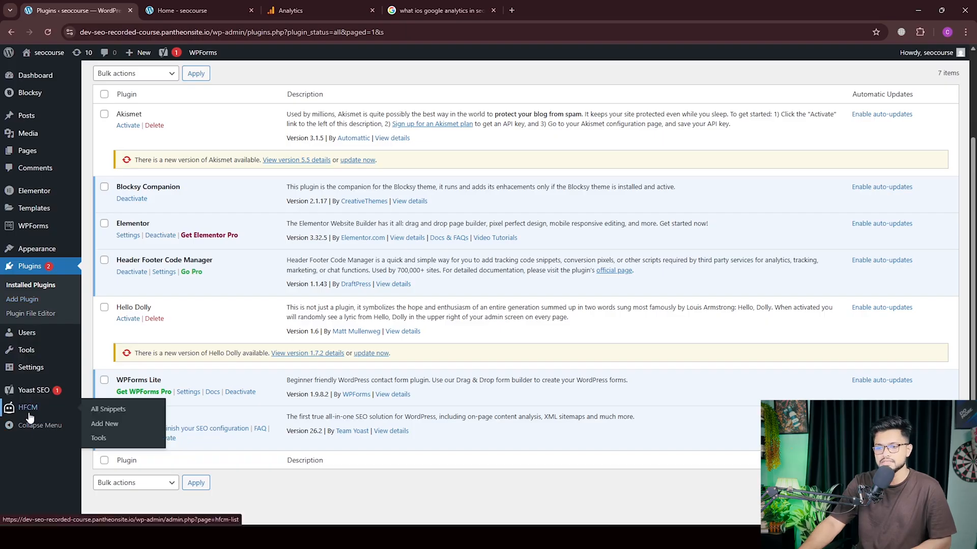
{"action": "left_click", "coordinate": [104, 425]}
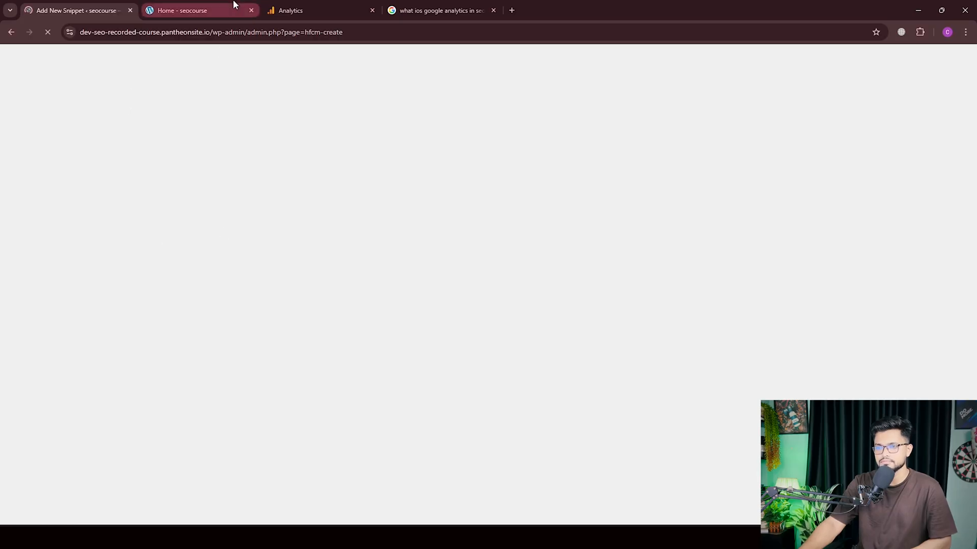
Open the WordPress dashboard from the live site's home page and return to the new snippet form.
{"action": "left_click", "coordinate": [193, 4]}
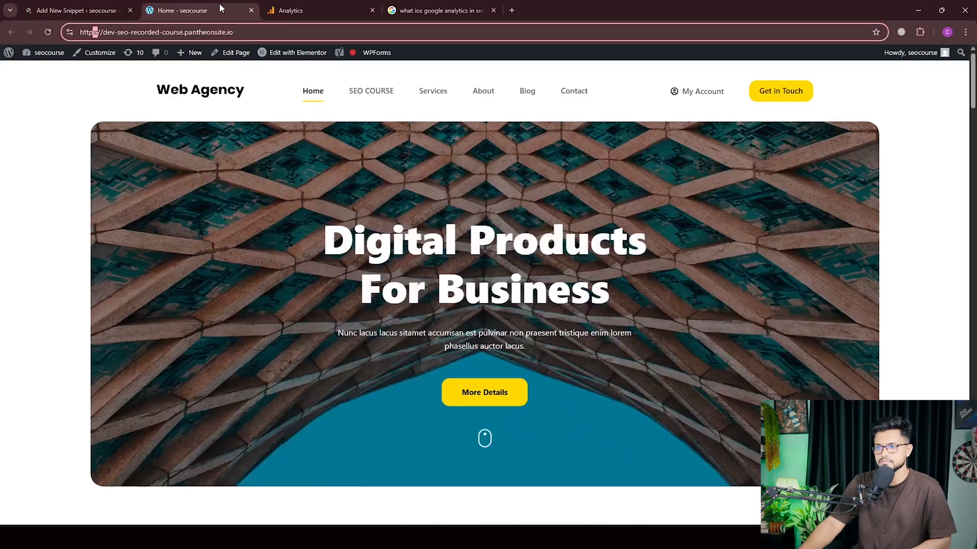
{"action": "mouse_move", "coordinate": [39, 53]}
{"action": "left_click", "coordinate": [40, 74]}
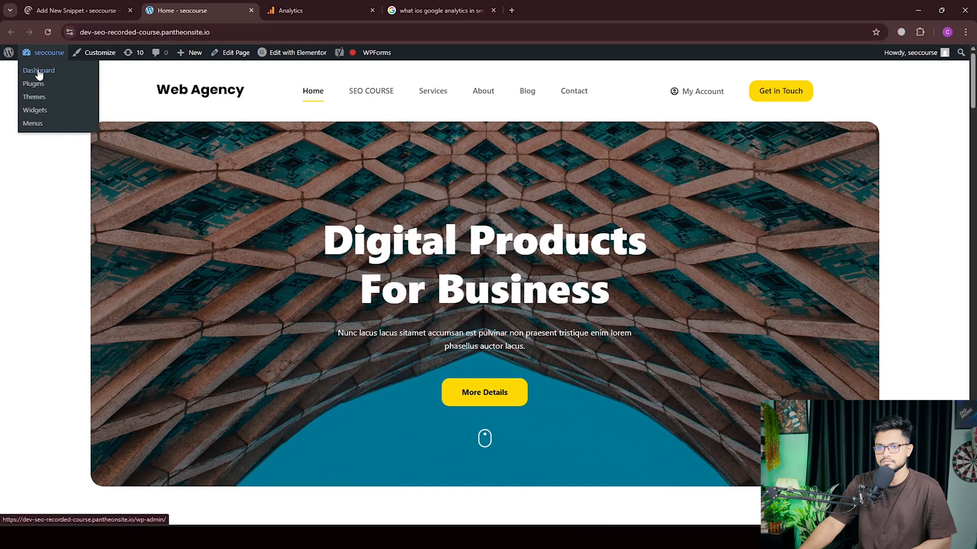
{"action": "left_click", "coordinate": [114, 10]}
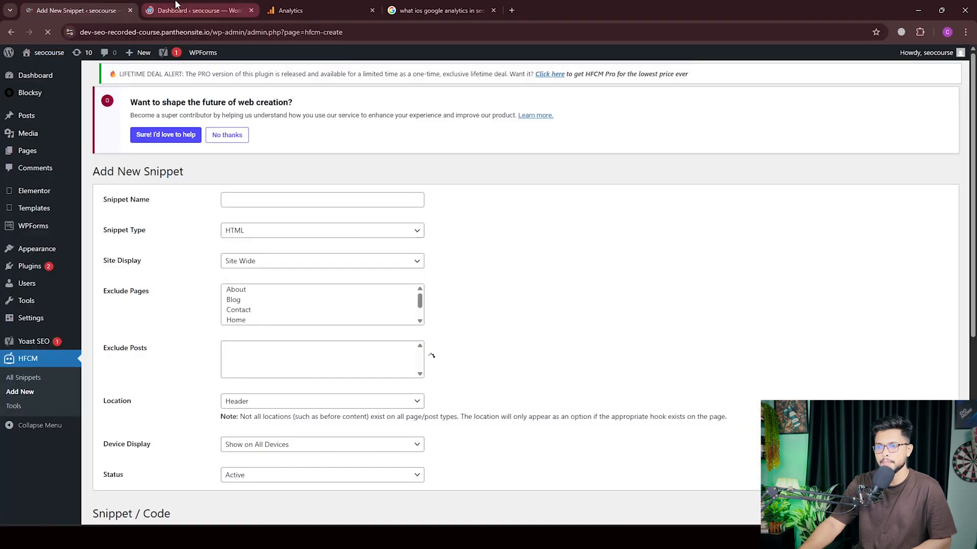
Name the snippet "Google analytics" and keep its site display on Site Wide.
{"action": "scroll", "coordinate": [142, 215], "scroll_direction": "down", "scroll_amount": 1}
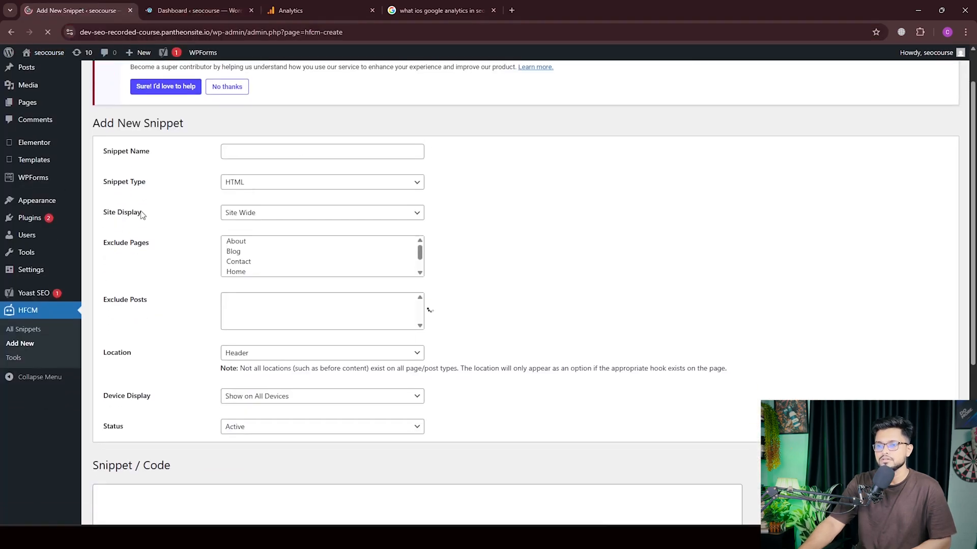
{"action": "left_click", "coordinate": [271, 147]}
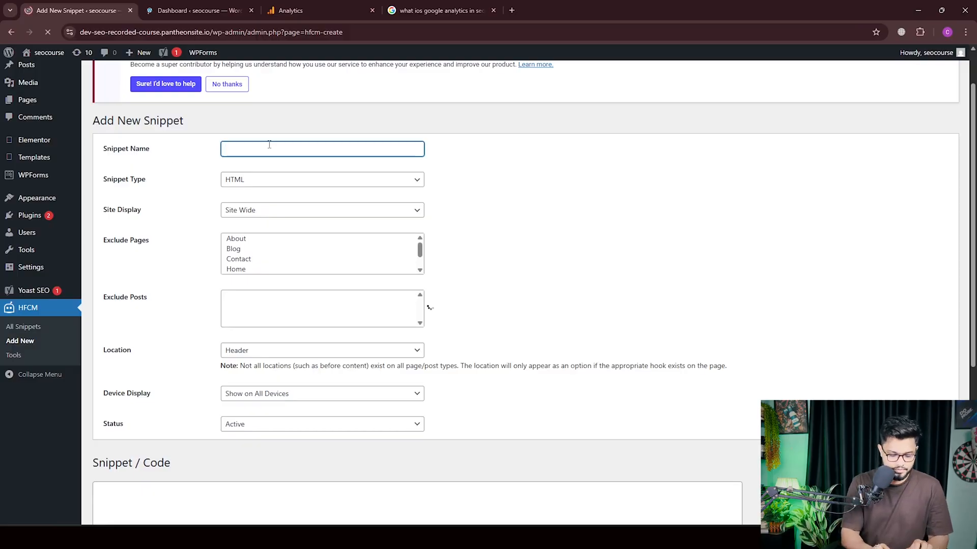
{"action": "type", "text": "G"}
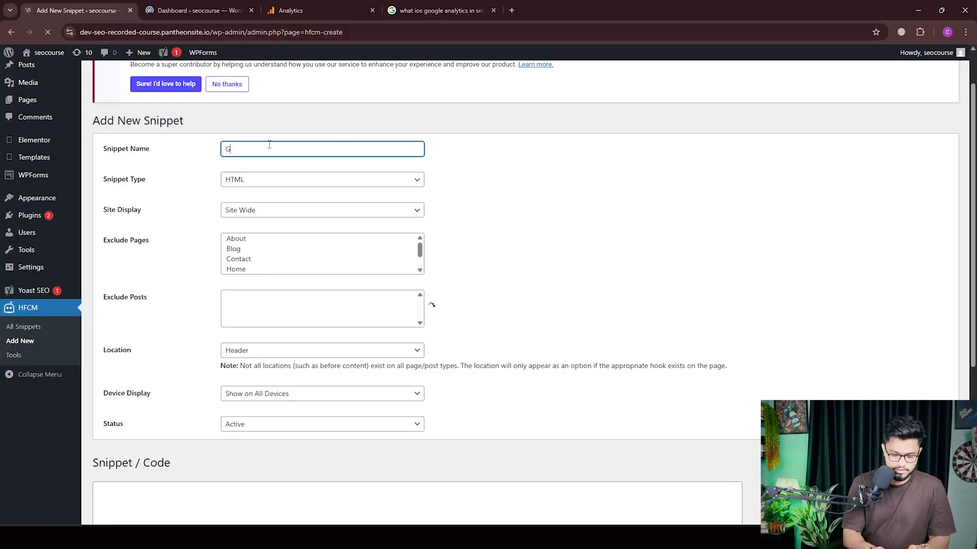
{"action": "type", "text": "Oo"}
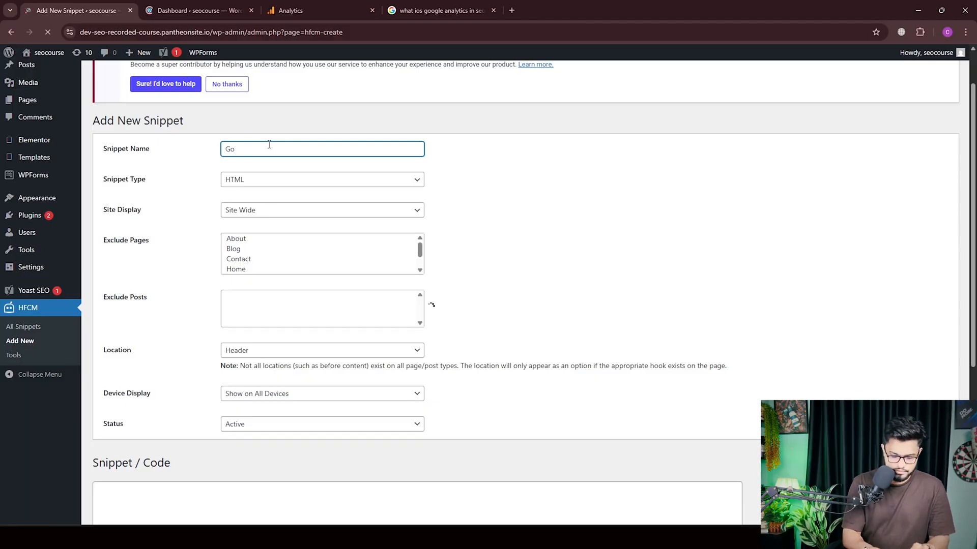
{"action": "type", "text": "ggleogle ana"}
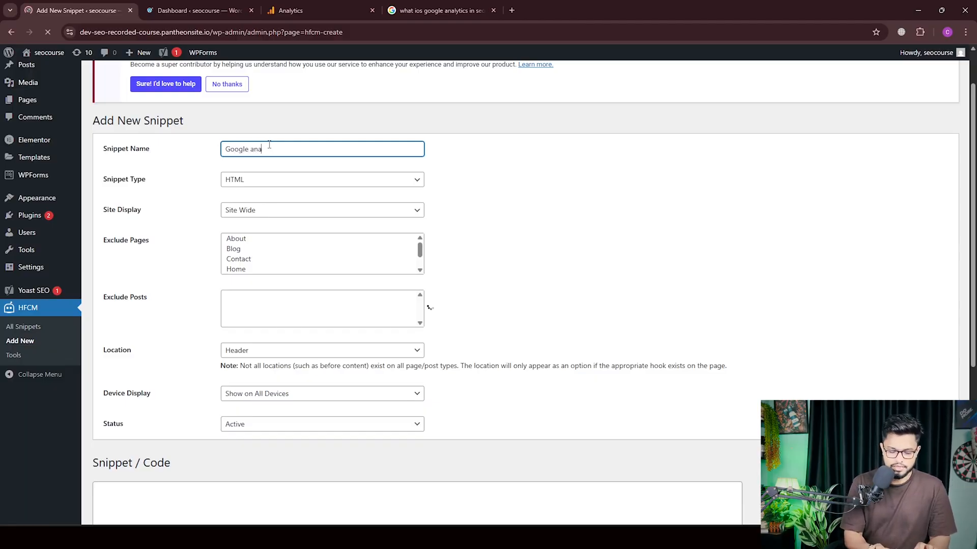
{"action": "type", "text": "lytics"}
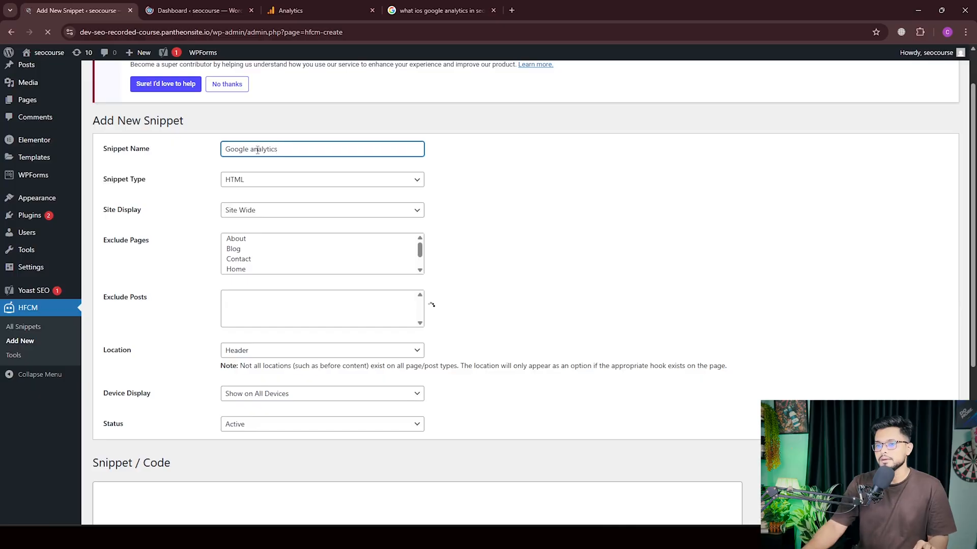
{"action": "scroll", "coordinate": [265, 244], "scroll_direction": "down", "scroll_amount": 2}
{"action": "left_click", "coordinate": [245, 107]}
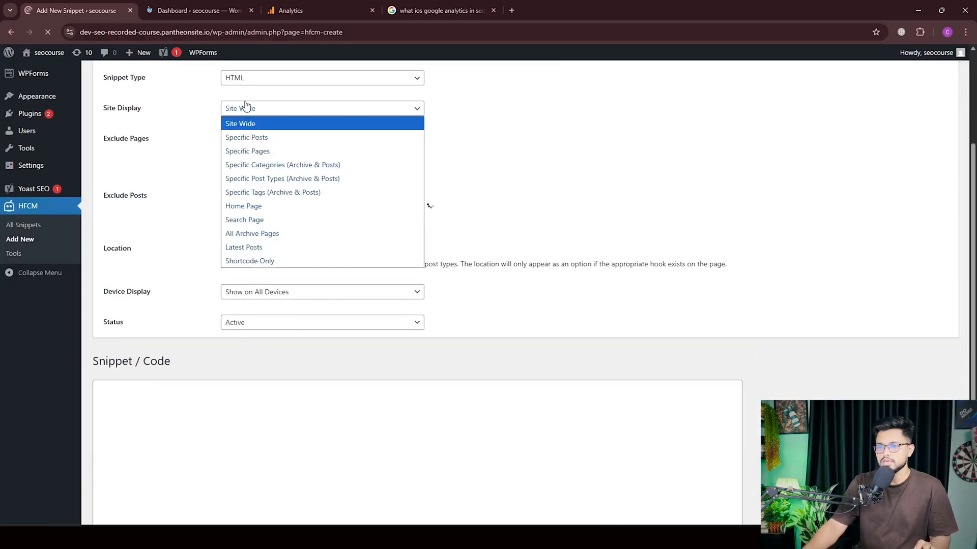
{"action": "left_click", "coordinate": [251, 127]}
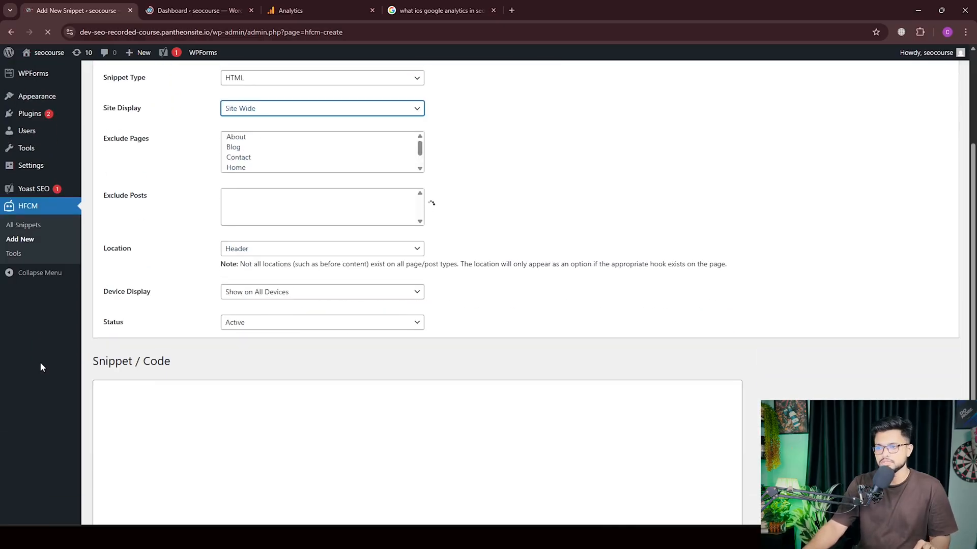
Select the About page as the page excluded from the Google analytics snippet.
{"action": "scroll", "coordinate": [341, 251], "scroll_direction": "up", "scroll_amount": 2}
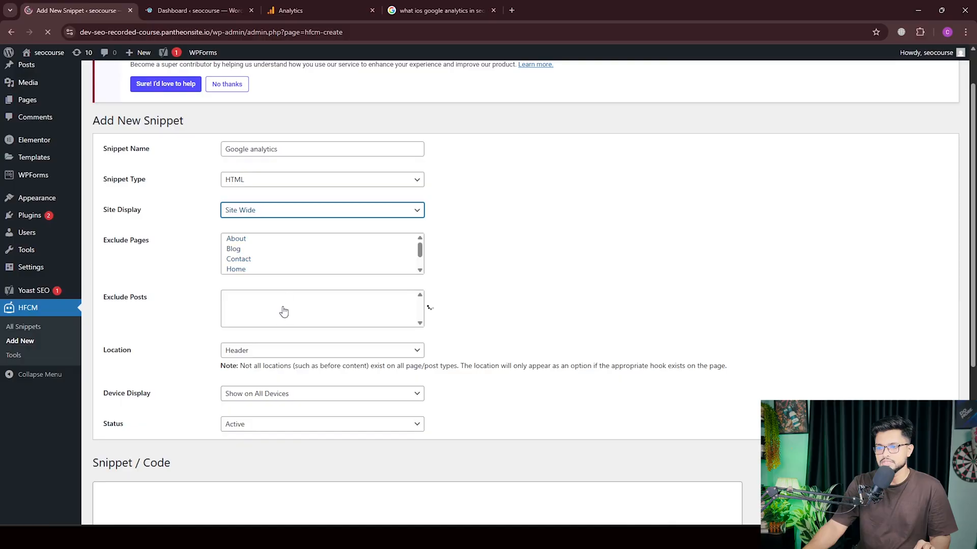
{"action": "scroll", "coordinate": [284, 309], "scroll_direction": "down", "scroll_amount": 1}
{"action": "left_click", "coordinate": [337, 204]}
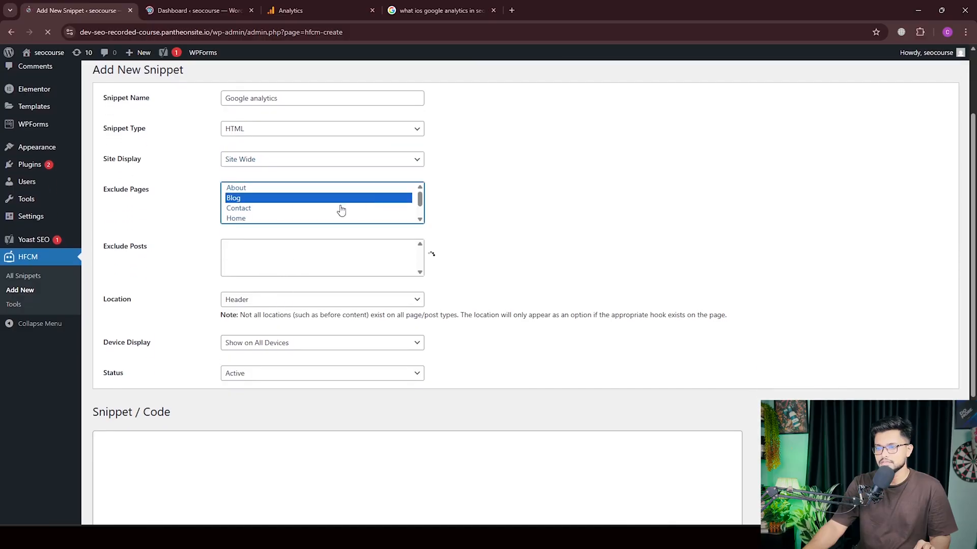
{"action": "left_click", "coordinate": [264, 189]}
{"action": "scroll", "coordinate": [278, 214], "scroll_direction": "up", "scroll_amount": 1}
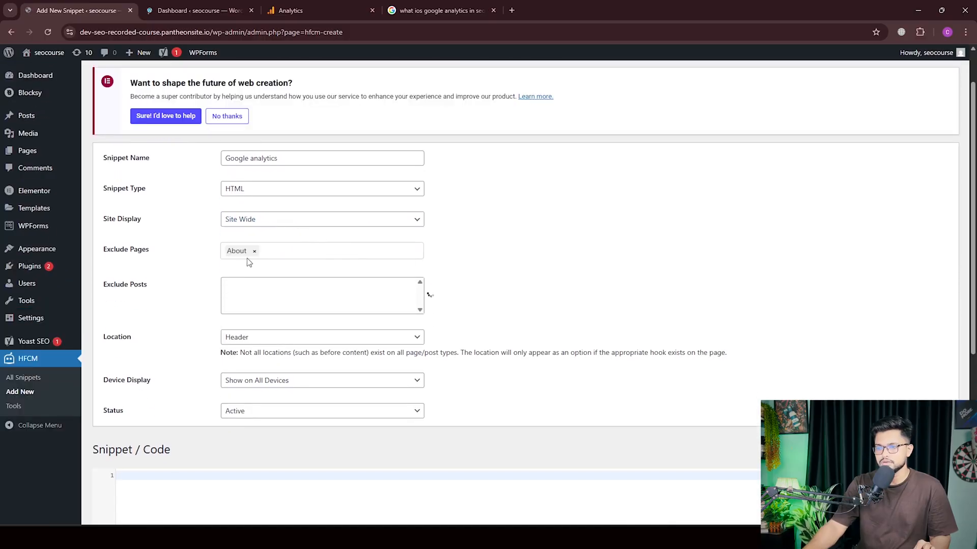
Remove the About page from the snippet's excluded pages and keep the snippet's location on Header.
{"action": "left_click", "coordinate": [254, 251]}
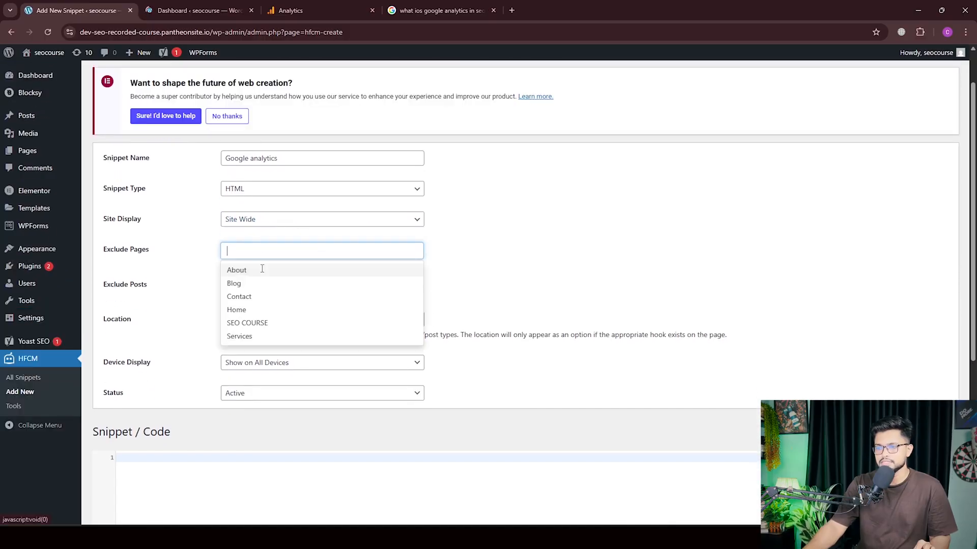
{"action": "left_click", "coordinate": [227, 232]}
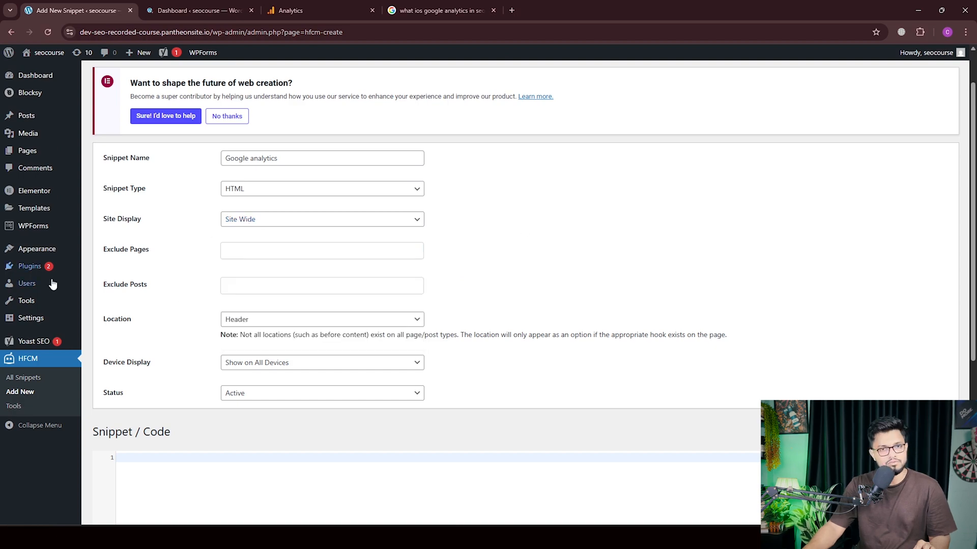
{"action": "scroll", "coordinate": [324, 310], "scroll_direction": "down", "scroll_amount": 1}
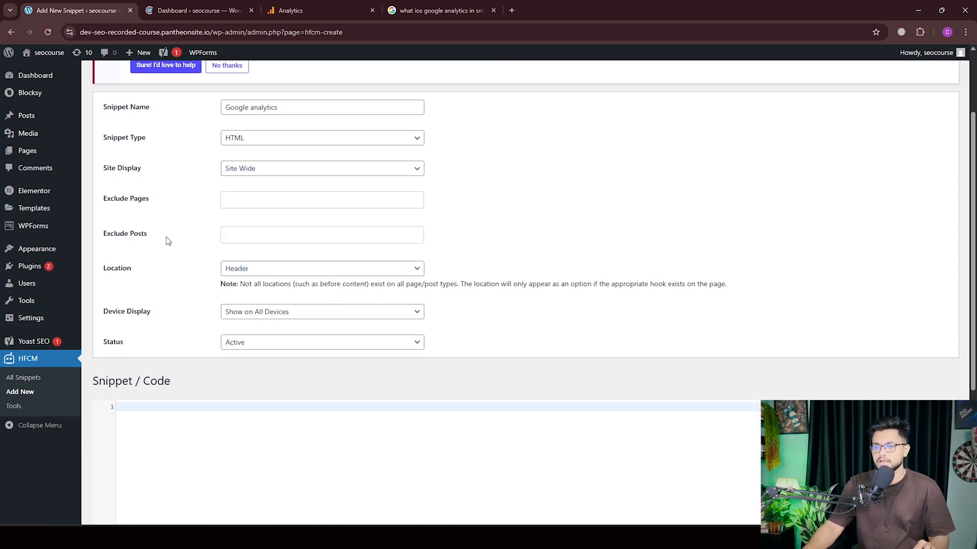
{"action": "scroll", "coordinate": [289, 327], "scroll_direction": "down", "scroll_amount": 1}
{"action": "left_click", "coordinate": [236, 218]}
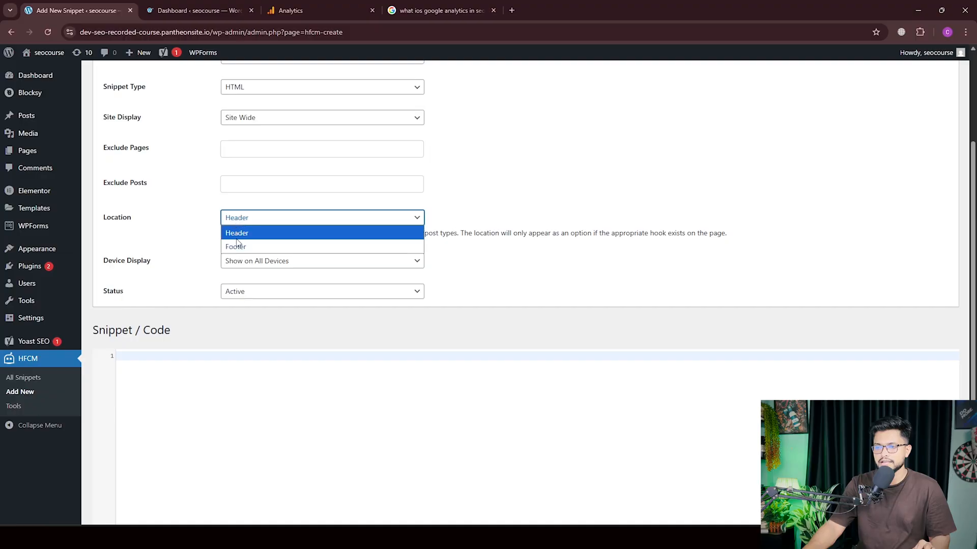
{"action": "left_click", "coordinate": [239, 243]}
Paste the copied Google tag (gtag.js) code into the snippet's code editor and save the snippet.
{"action": "scroll", "coordinate": [304, 418], "scroll_direction": "down", "scroll_amount": 2}
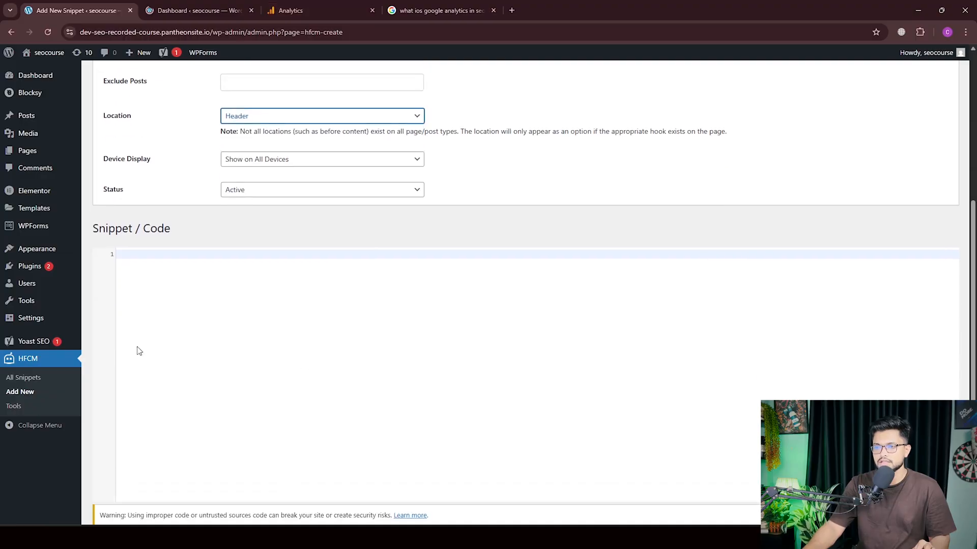
{"action": "left_click", "coordinate": [162, 253]}
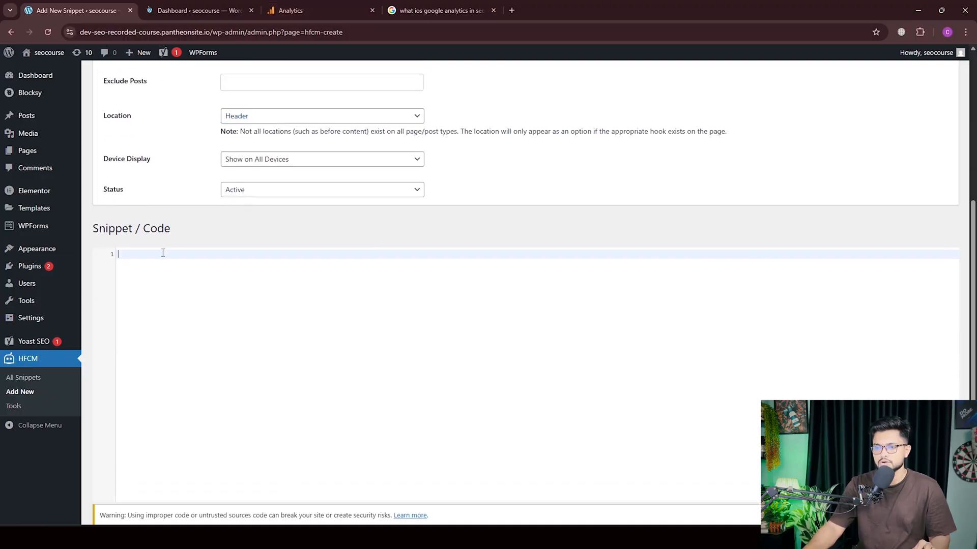
{"action": "right_click", "coordinate": [163, 254]}
{"action": "left_click", "coordinate": [203, 376]}
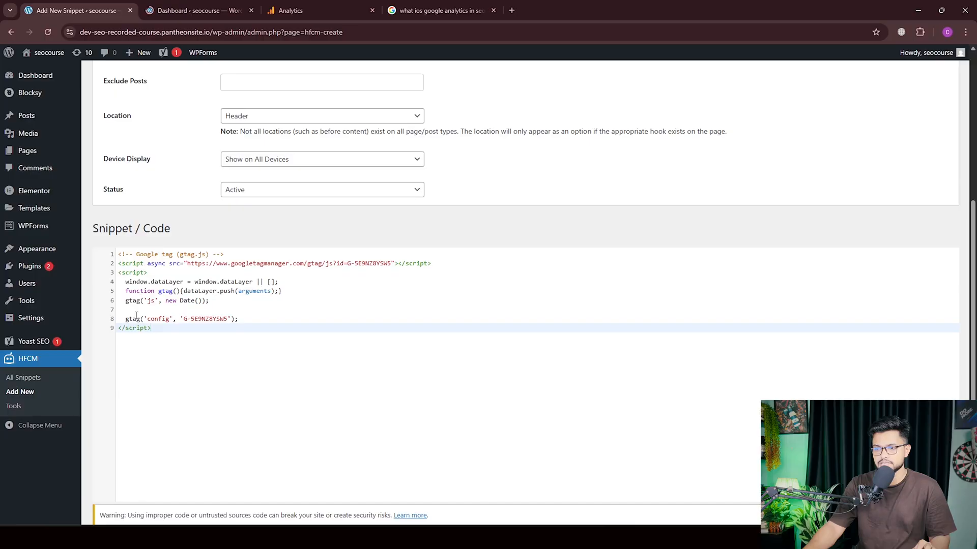
{"action": "scroll", "coordinate": [181, 370], "scroll_direction": "down", "scroll_amount": 1}
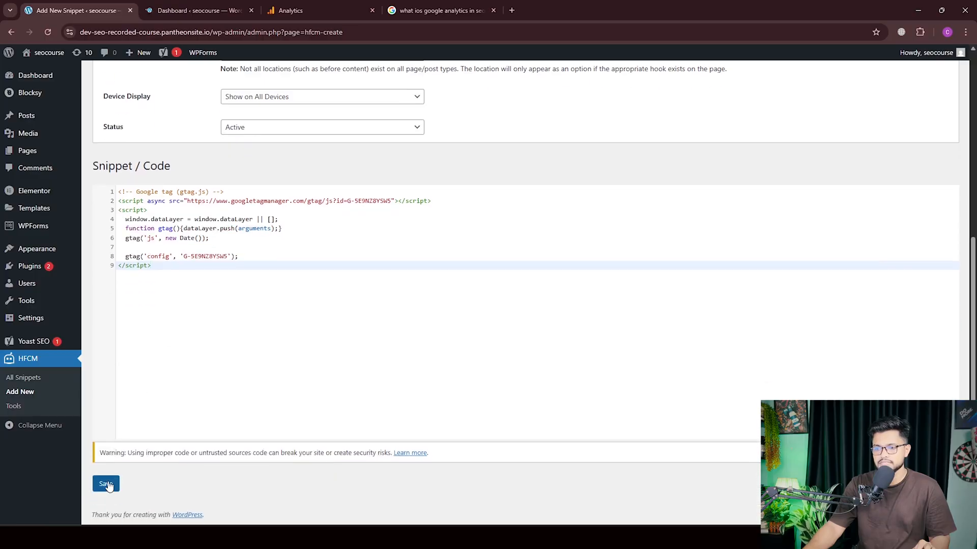
{"action": "left_click", "coordinate": [108, 485]}
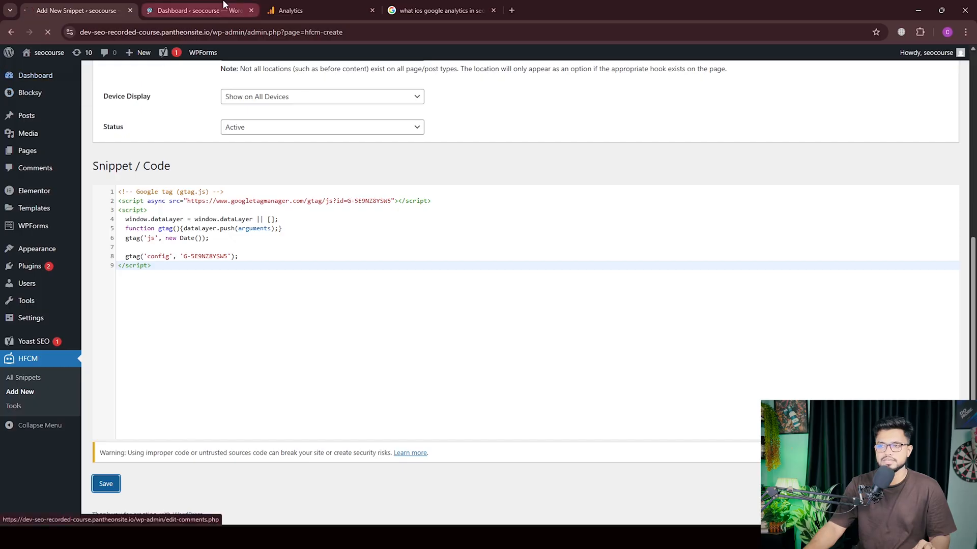
Close the spare WordPress Dashboard page and update the saved Google analytics snippet.
{"action": "left_click", "coordinate": [251, 10]}
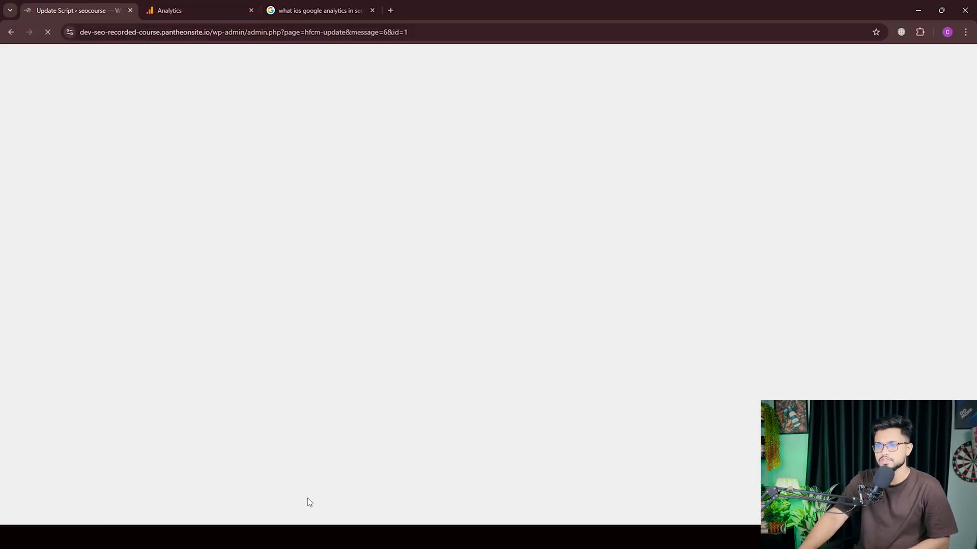
{"action": "left_click", "coordinate": [205, 5]}
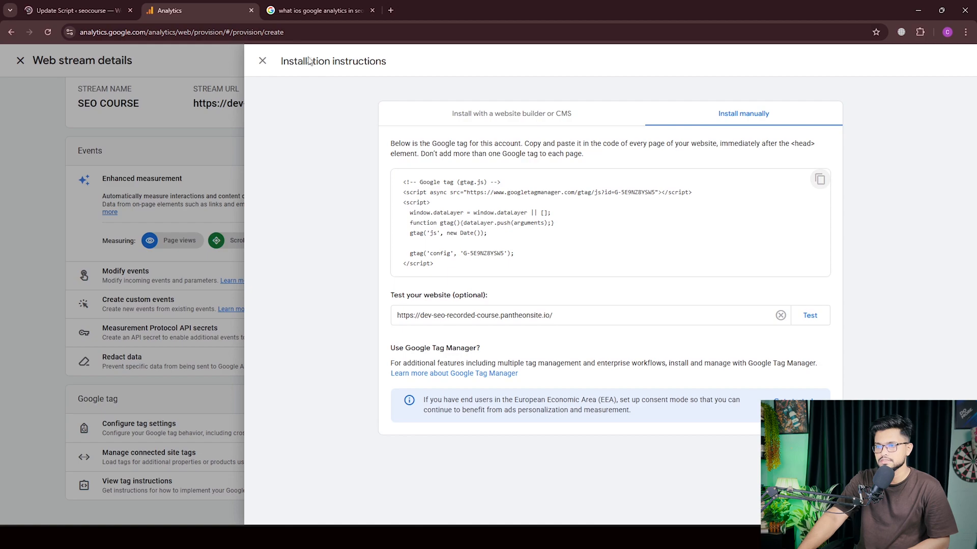
{"action": "left_click", "coordinate": [87, 5]}
{"action": "scroll", "coordinate": [432, 400], "scroll_direction": "down", "scroll_amount": 8}
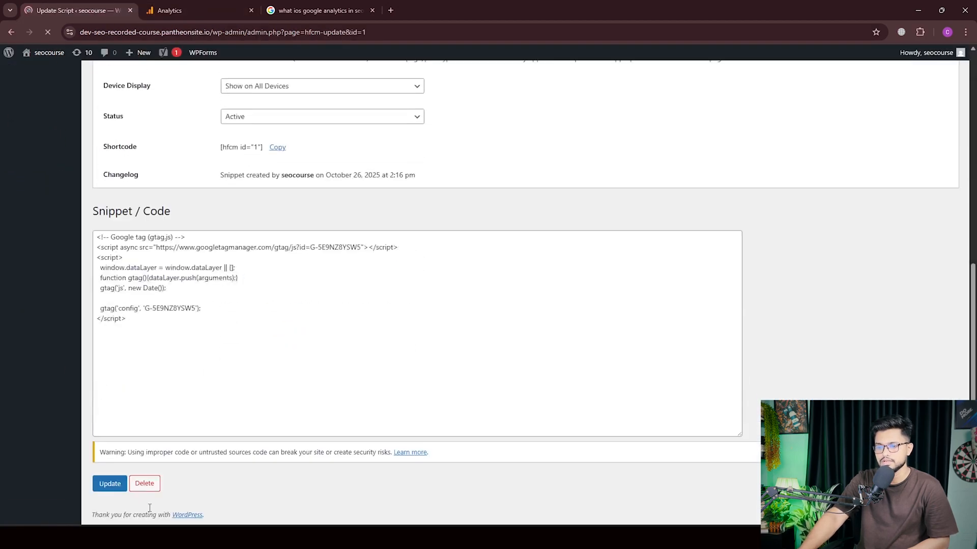
{"action": "left_click", "coordinate": [110, 484]}
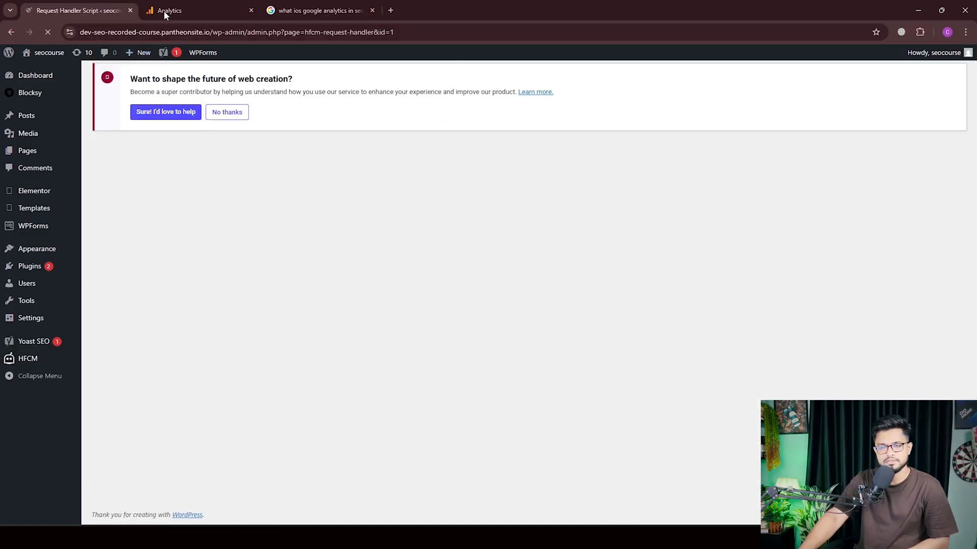
Return to Google Analytics, close the installation instructions and web stream details, and finish the data collection stage.
{"action": "left_click", "coordinate": [166, 11]}
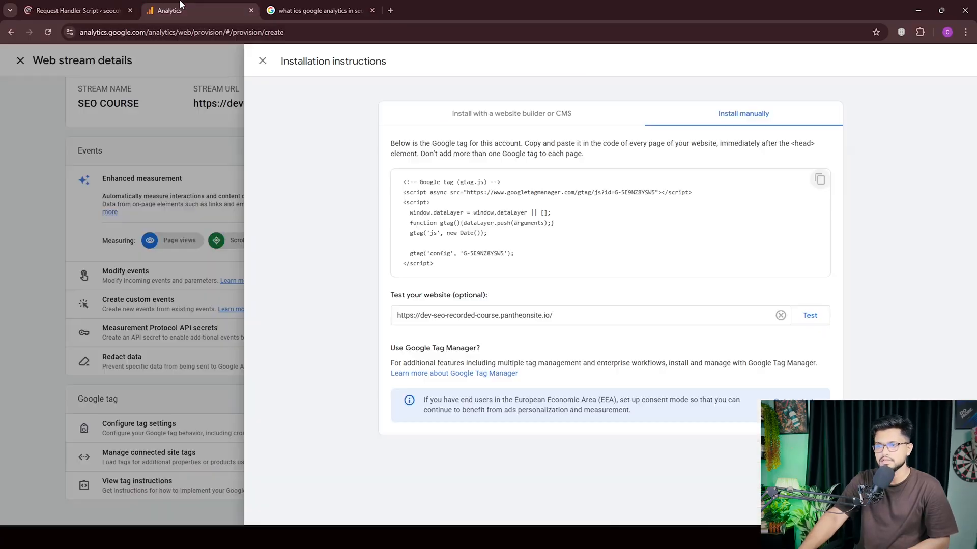
{"action": "left_click", "coordinate": [262, 62]}
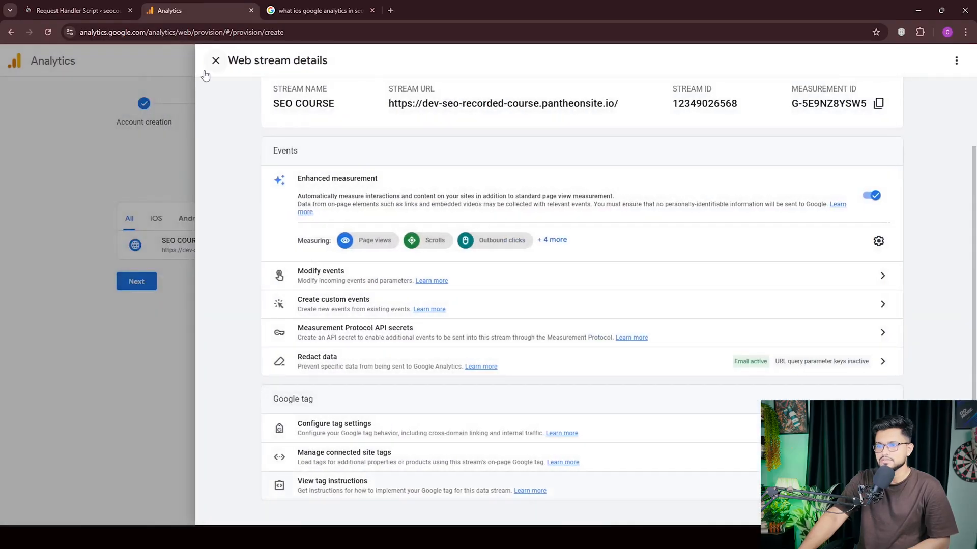
{"action": "left_click", "coordinate": [206, 74]}
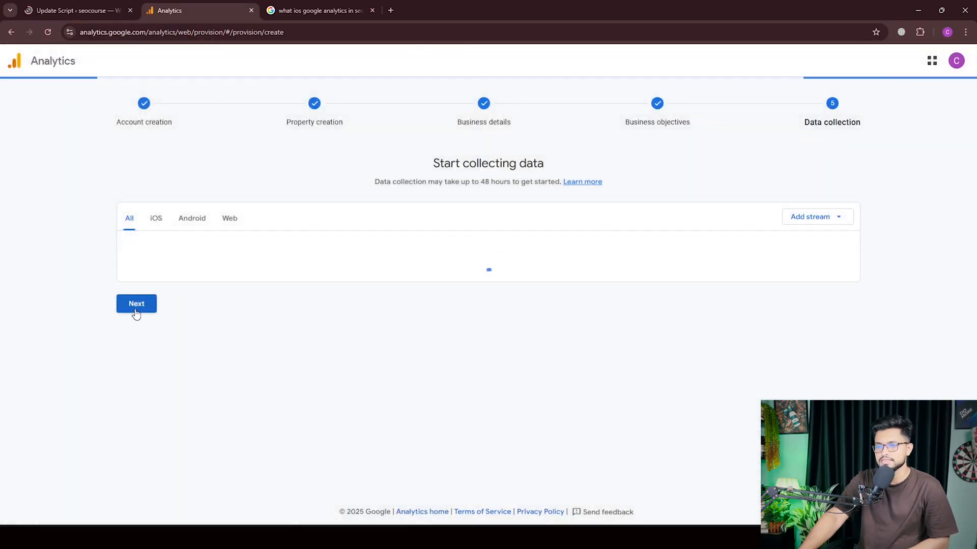
{"action": "left_click", "coordinate": [135, 283]}
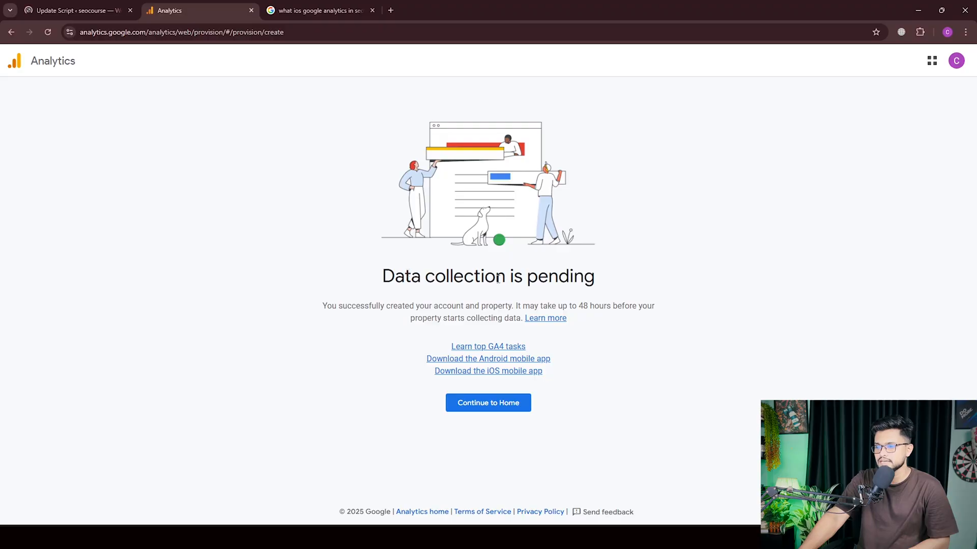
Continue to the Analytics home page and save the email communication preferences with all options unchecked.
{"action": "left_click", "coordinate": [478, 404]}
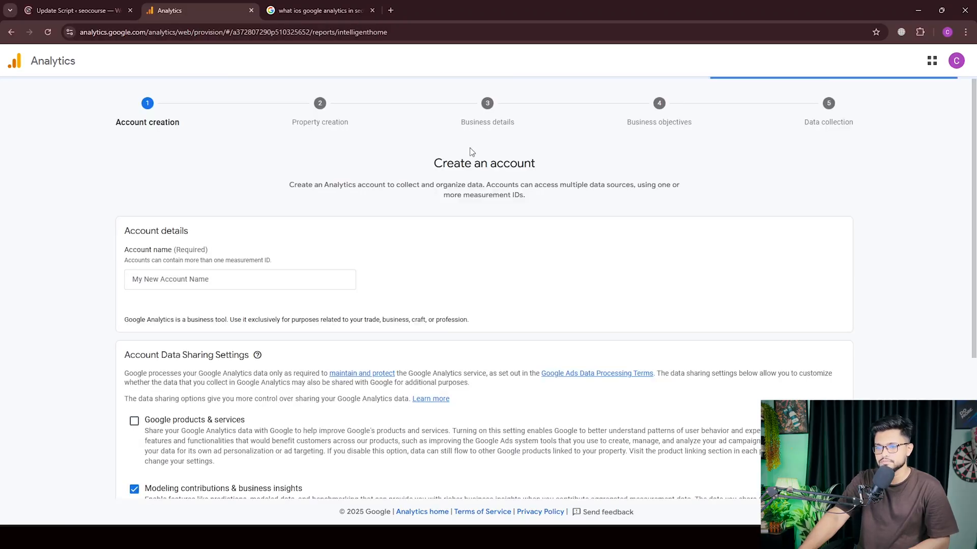
{"action": "scroll", "coordinate": [283, 415], "scroll_direction": "down", "scroll_amount": 2}
{"action": "scroll", "coordinate": [284, 416], "scroll_direction": "up", "scroll_amount": 2}
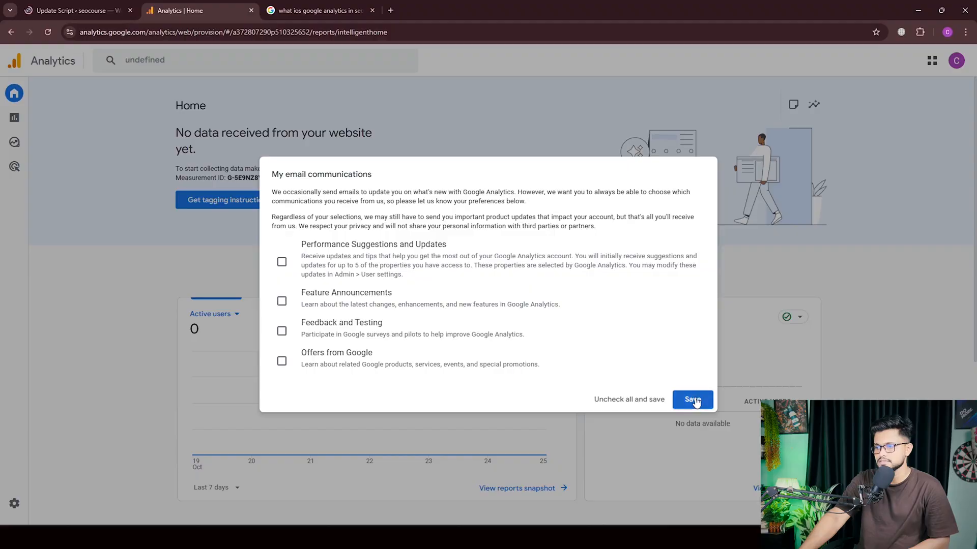
{"action": "left_click", "coordinate": [692, 400]}
Examine the seo course property's Home page, including the active users chart, the realtime card and the getting-started cards.
{"action": "scroll", "coordinate": [305, 480], "scroll_direction": "down", "scroll_amount": 3}
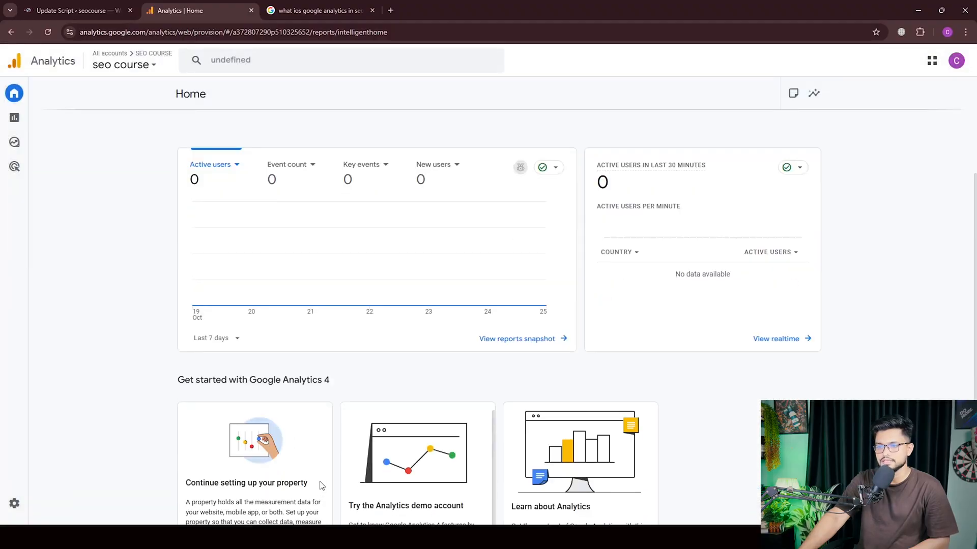
{"action": "scroll", "coordinate": [322, 486], "scroll_direction": "up", "scroll_amount": 3}
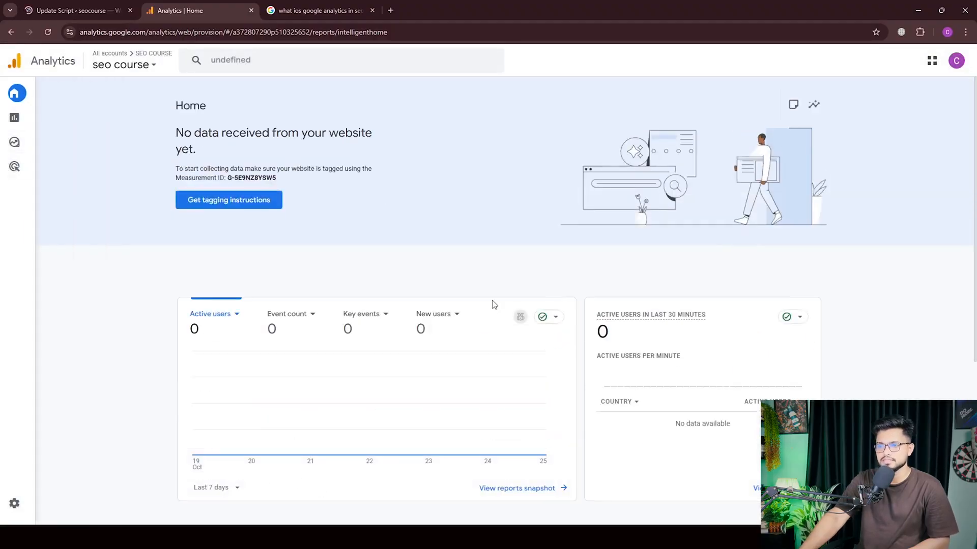
{"action": "scroll", "coordinate": [549, 399], "scroll_direction": "down", "scroll_amount": 5}
{"action": "scroll", "coordinate": [559, 418], "scroll_direction": "up", "scroll_amount": 5}
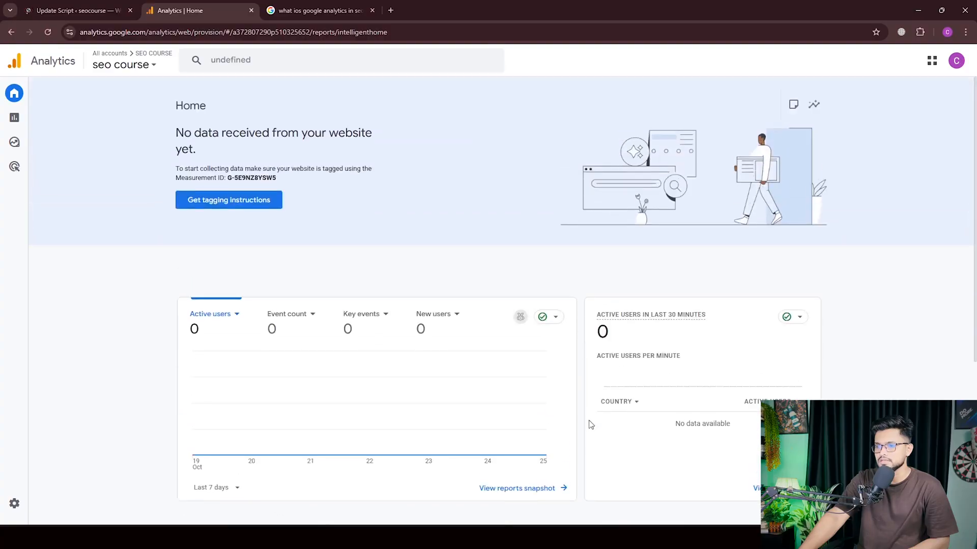
{"action": "scroll", "coordinate": [224, 338], "scroll_direction": "down", "scroll_amount": 1}
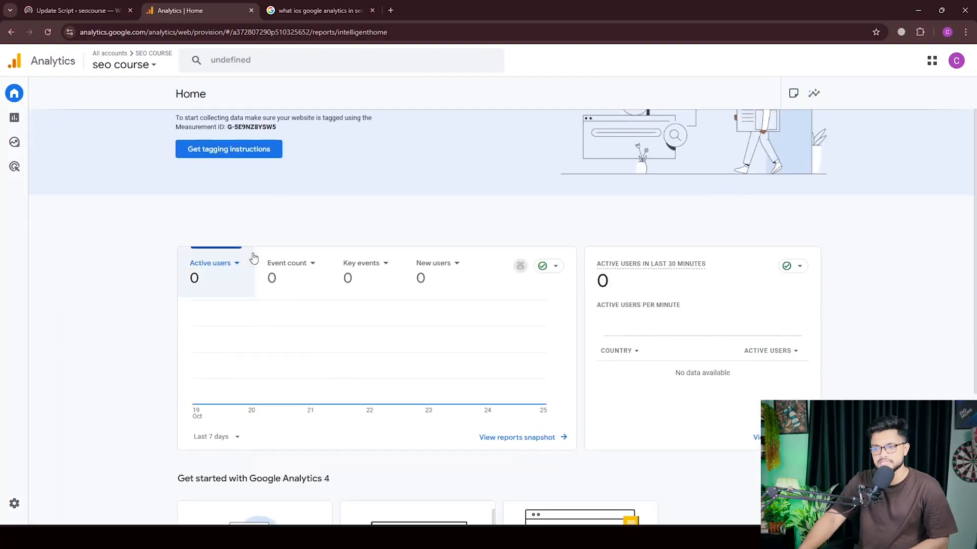
{"action": "scroll", "coordinate": [257, 262], "scroll_direction": "down", "scroll_amount": 2}
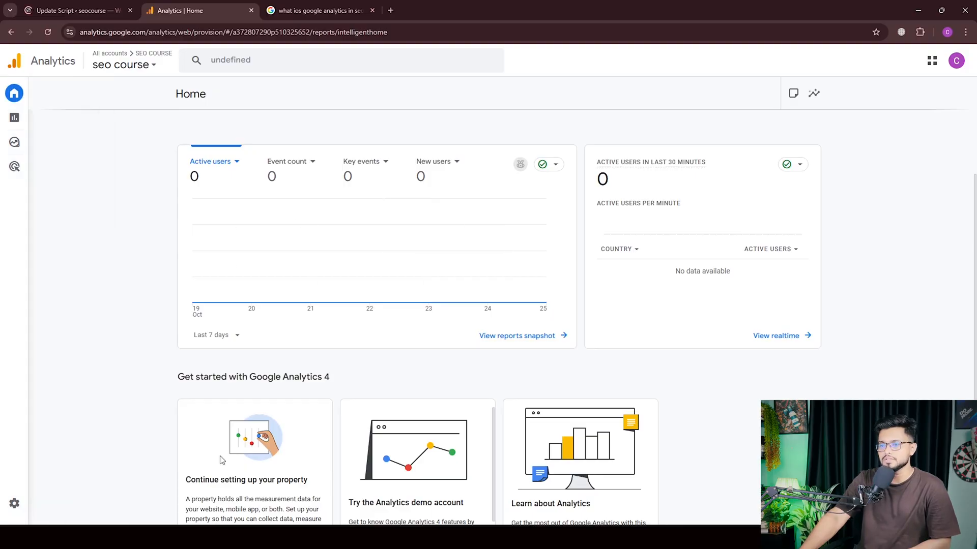
{"action": "scroll", "coordinate": [585, 379], "scroll_direction": "down", "scroll_amount": 2}
{"action": "scroll", "coordinate": [612, 384], "scroll_direction": "up", "scroll_amount": 5}
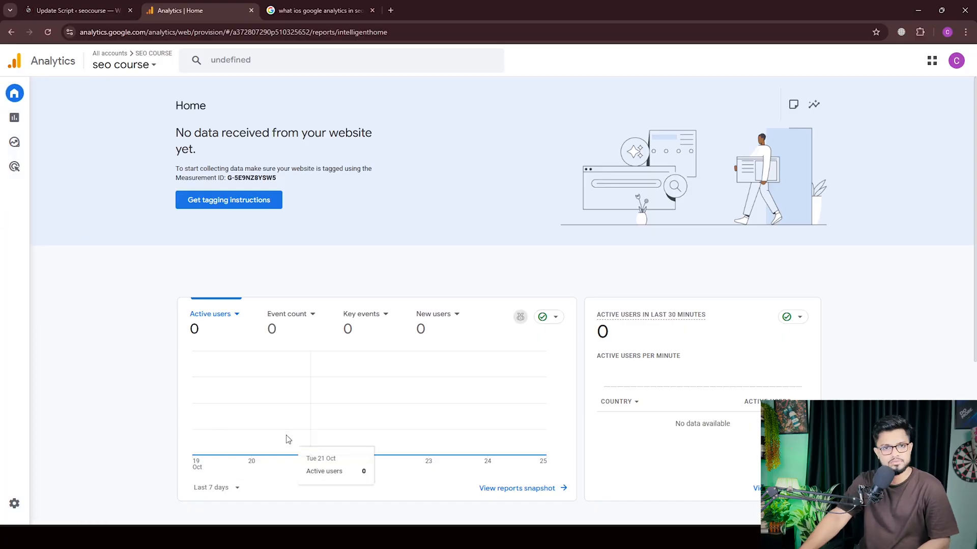
{"action": "scroll", "coordinate": [316, 448], "scroll_direction": "down", "scroll_amount": 2}
{"action": "mouse_move", "coordinate": [45, 148]}
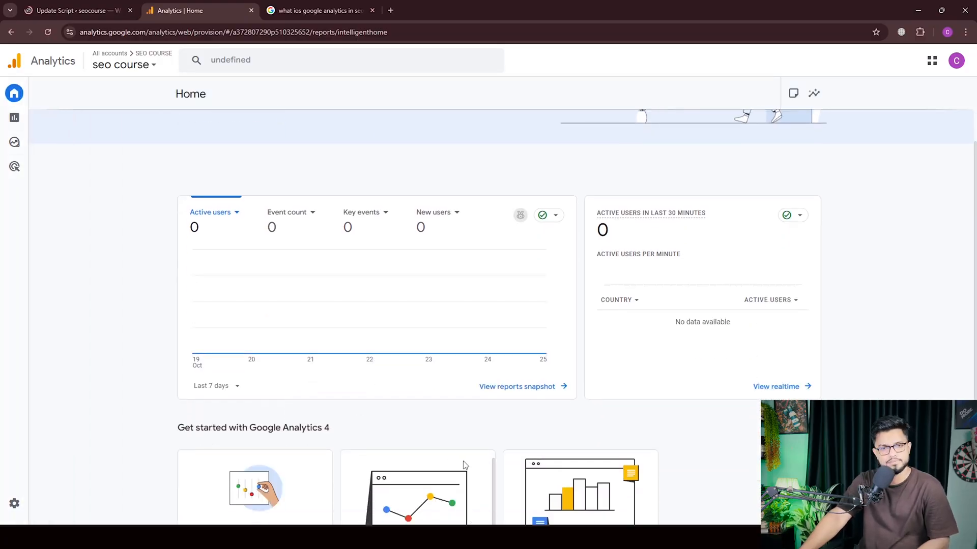
{"action": "scroll", "coordinate": [478, 456], "scroll_direction": "down", "scroll_amount": 5}
{"action": "scroll", "coordinate": [551, 475], "scroll_direction": "up", "scroll_amount": 5}
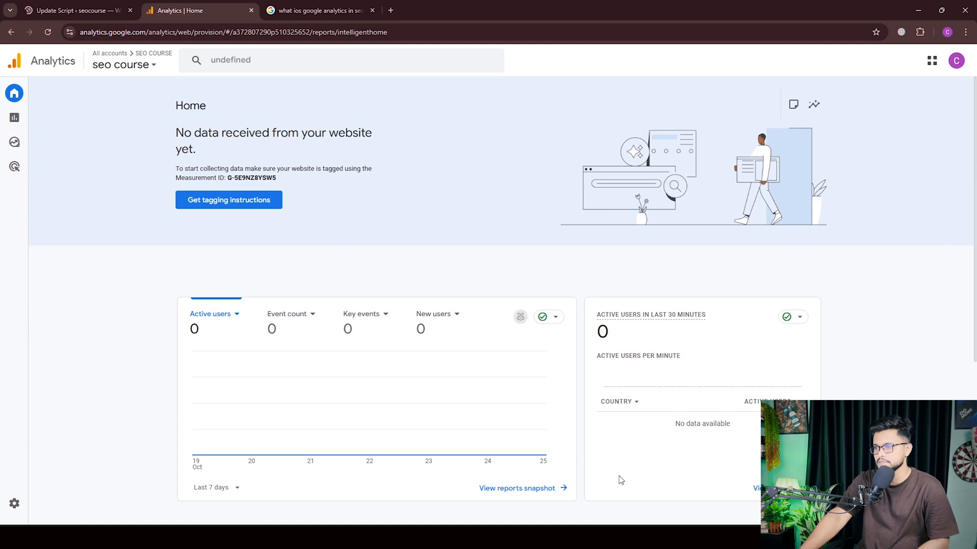
{"action": "scroll", "coordinate": [621, 480], "scroll_direction": "down", "scroll_amount": 5}
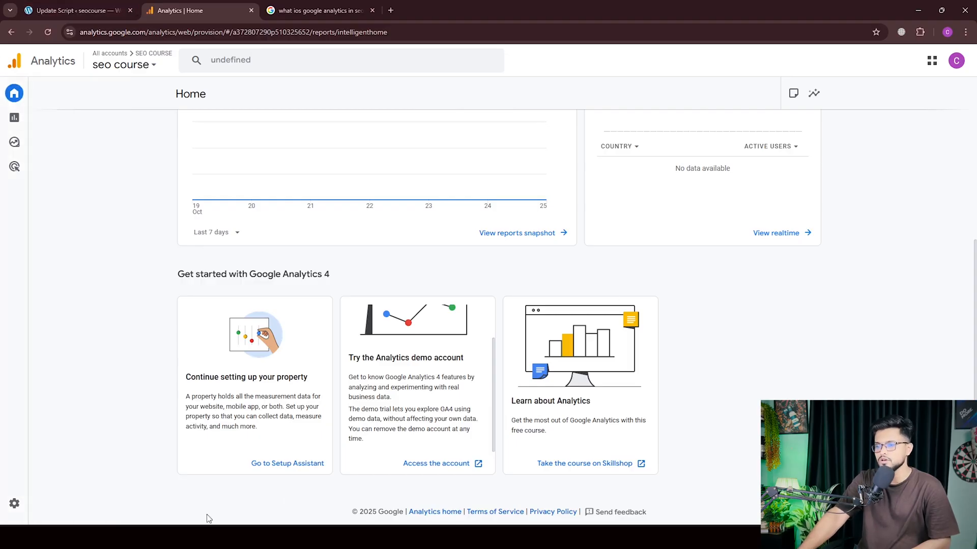
{"action": "scroll", "coordinate": [244, 344], "scroll_direction": "up", "scroll_amount": 2}
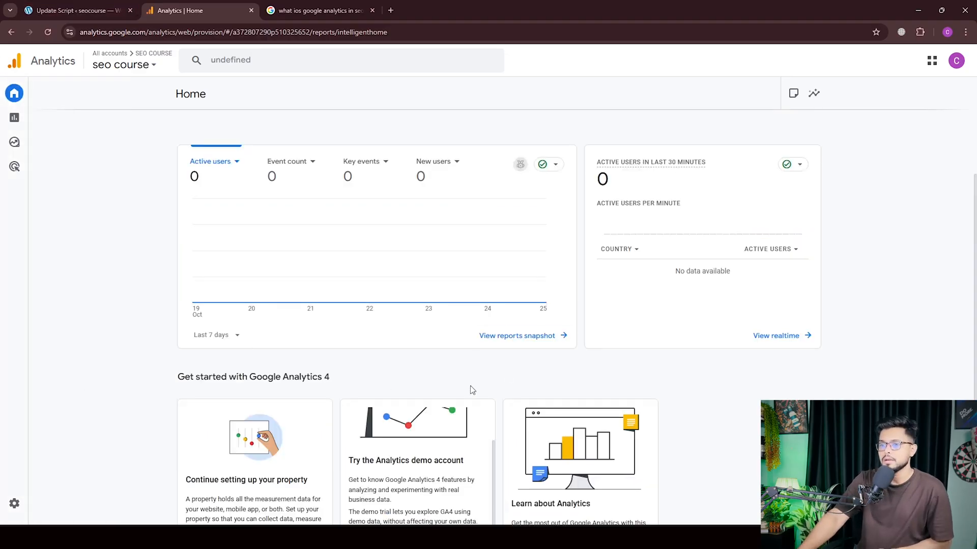
{"action": "scroll", "coordinate": [745, 424], "scroll_direction": "up", "scroll_amount": 3}
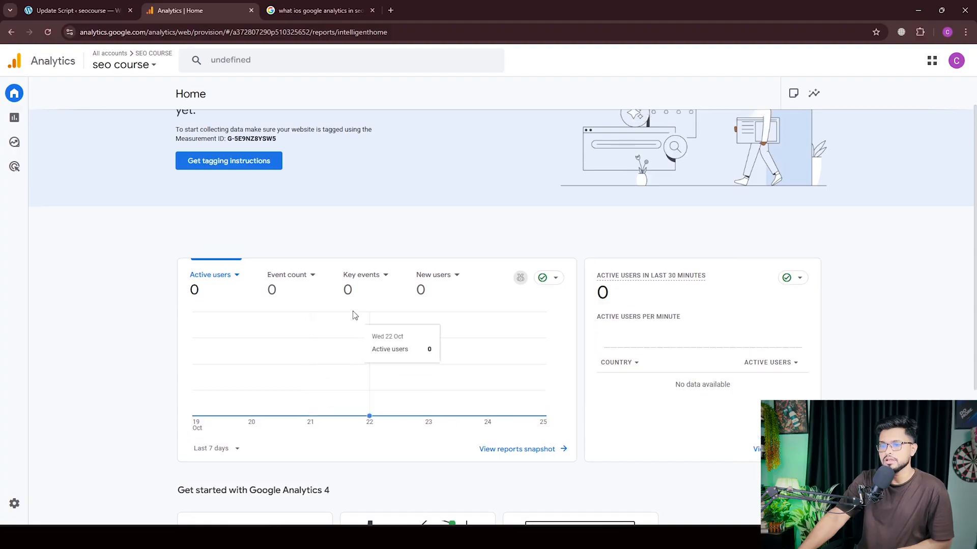
{"action": "scroll", "coordinate": [560, 354], "scroll_direction": "down", "scroll_amount": 3}
{"action": "scroll", "coordinate": [582, 356], "scroll_direction": "down", "scroll_amount": 2}
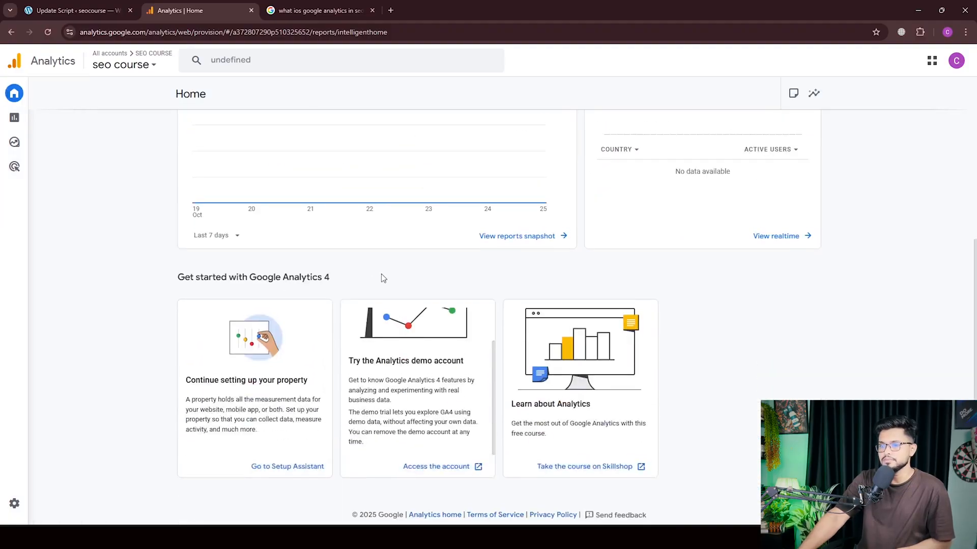
{"action": "scroll", "coordinate": [402, 277], "scroll_direction": "up", "scroll_amount": 5}
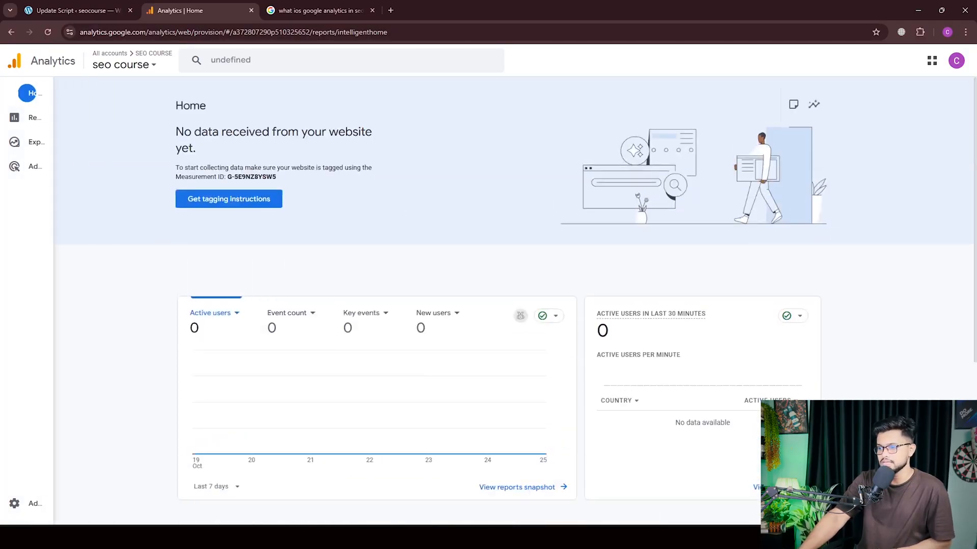
Switch to the Chrome profile that has access to The Turkish Kitchen's Analytics property.
{"action": "left_click", "coordinate": [946, 32]}
{"action": "scroll", "coordinate": [823, 412], "scroll_direction": "down", "scroll_amount": 3}
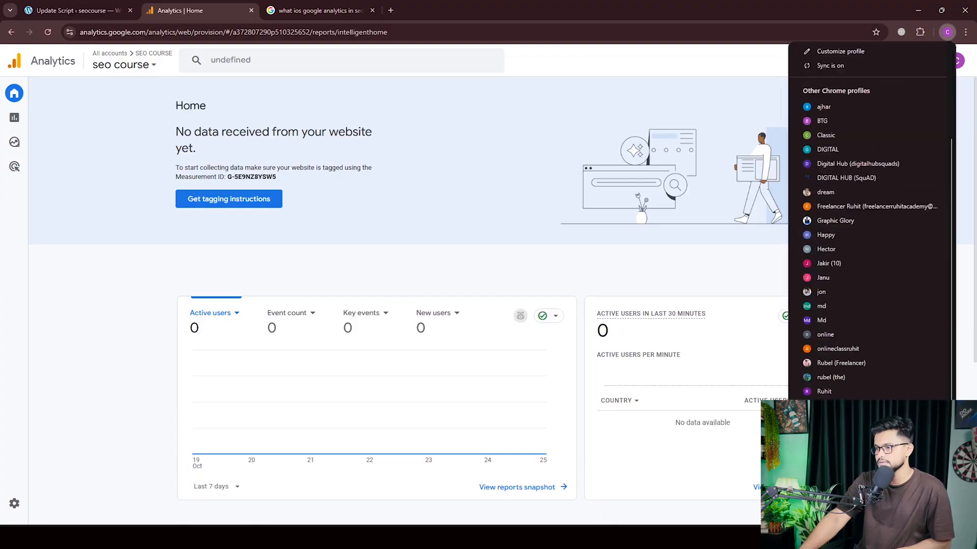
{"action": "left_click", "coordinate": [820, 405]}
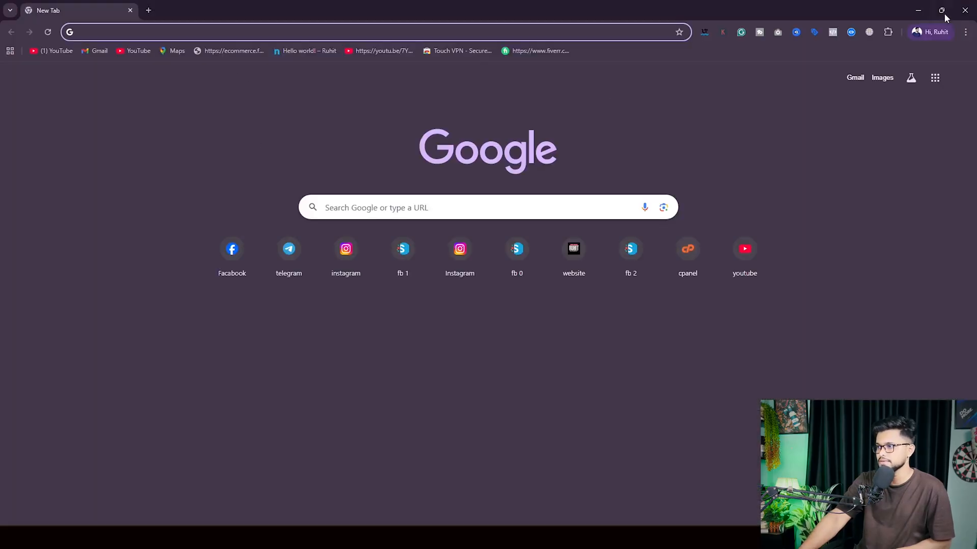
{"action": "left_click", "coordinate": [916, 32]}
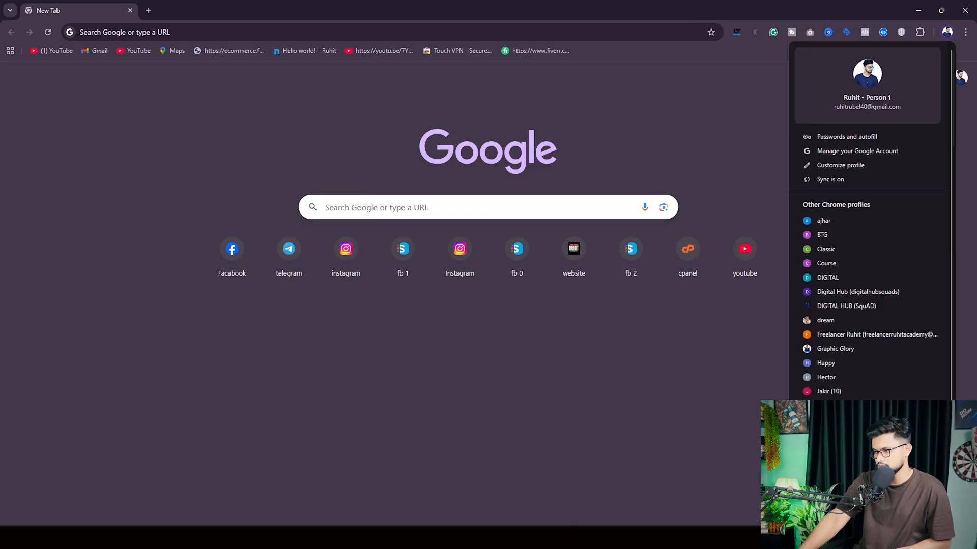
{"action": "scroll", "coordinate": [950, 81], "scroll_direction": "down", "scroll_amount": 3}
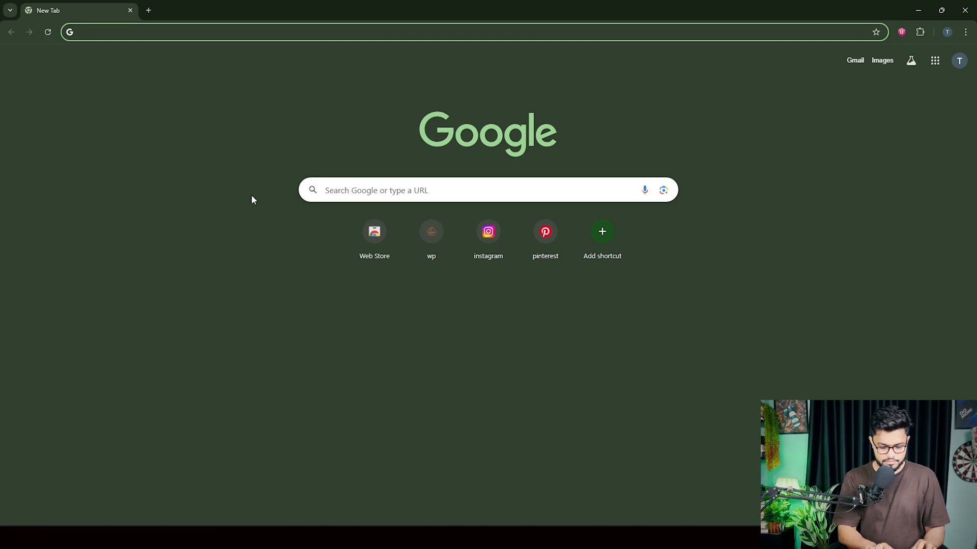
Search Google for "google anytics" and enter Google Analytics through the "Analytics Tools & Solutions for Your Business" result.
{"action": "type", "text": "google a"}
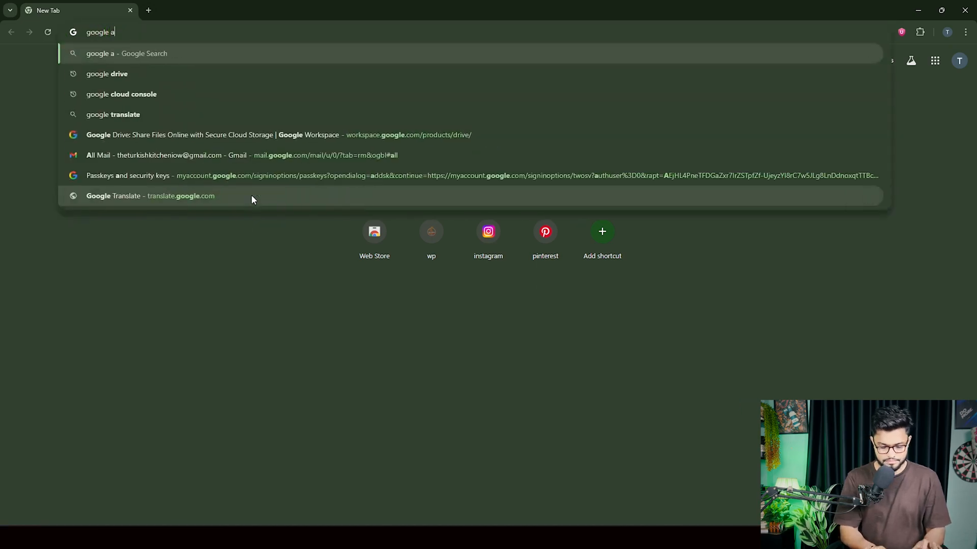
{"action": "type", "text": "nytics"}
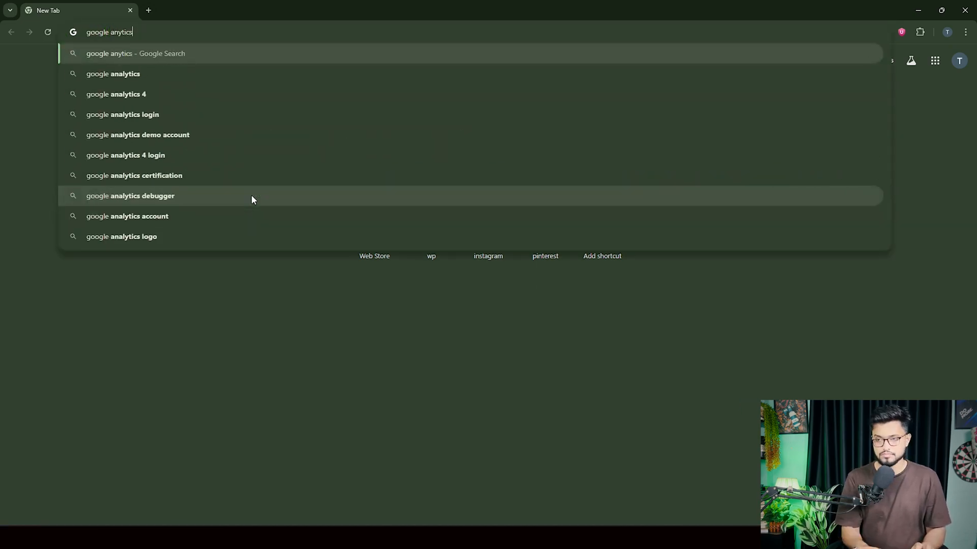
{"action": "key", "text": "Return"}
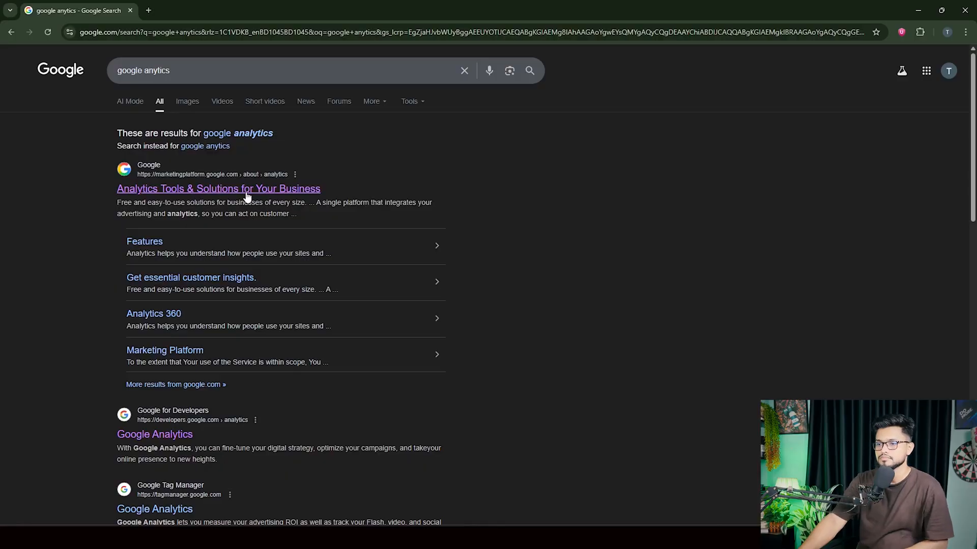
{"action": "left_click", "coordinate": [246, 190]}
{"action": "left_click", "coordinate": [839, 95]}
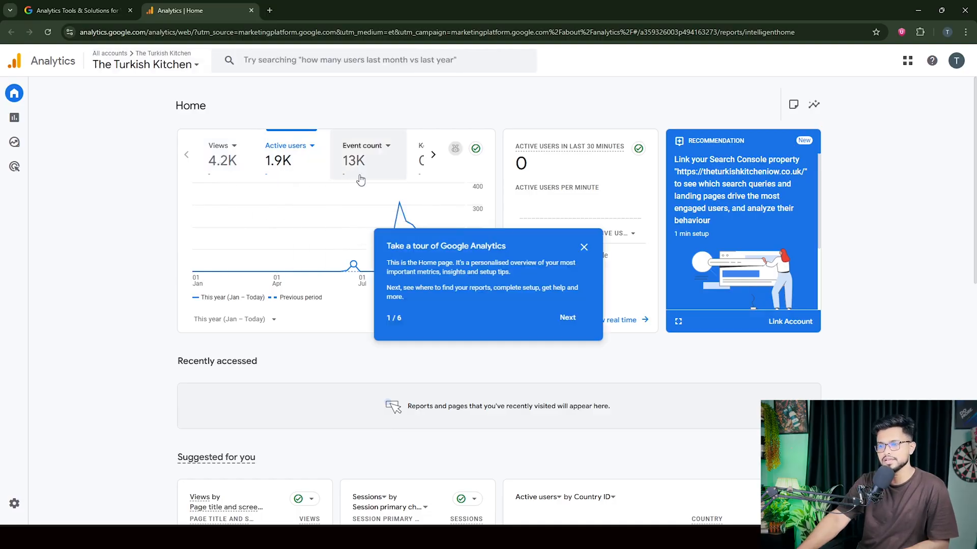
Dismiss the Google Analytics tour and examine The Turkish Kitchen's Home page, including the page views, sessions and active users by country cards.
{"action": "scroll", "coordinate": [540, 308], "scroll_direction": "down", "scroll_amount": 7}
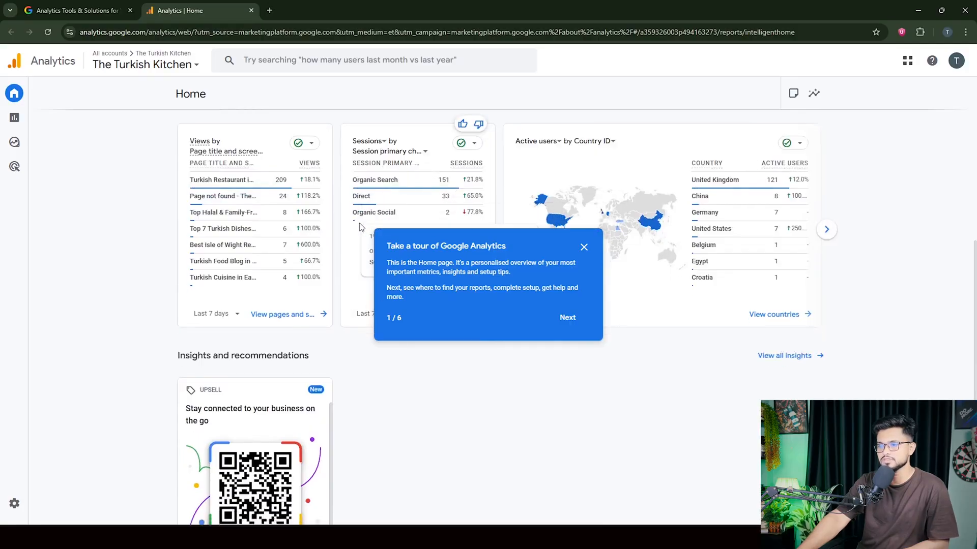
{"action": "left_click", "coordinate": [584, 248]}
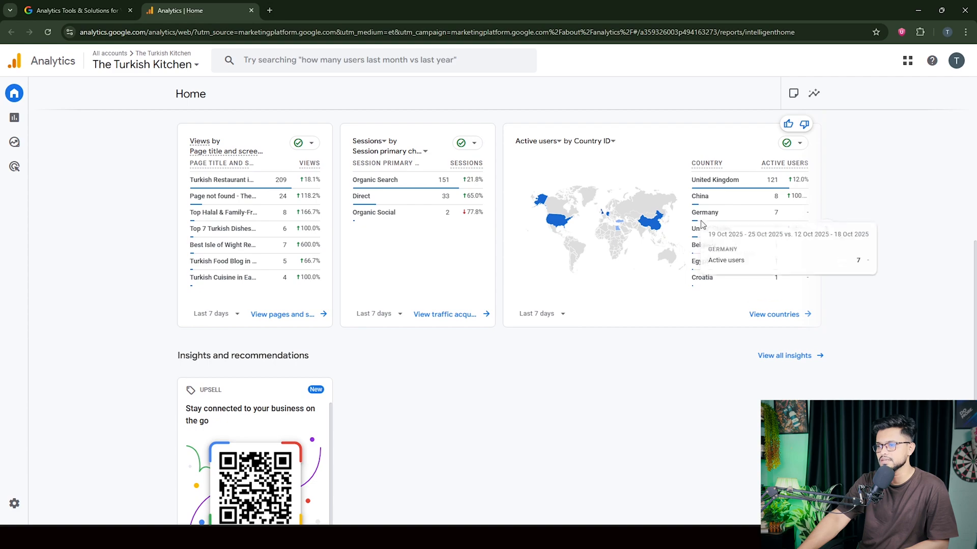
{"action": "scroll", "coordinate": [360, 413], "scroll_direction": "up", "scroll_amount": 3}
{"action": "scroll", "coordinate": [255, 429], "scroll_direction": "up", "scroll_amount": 3}
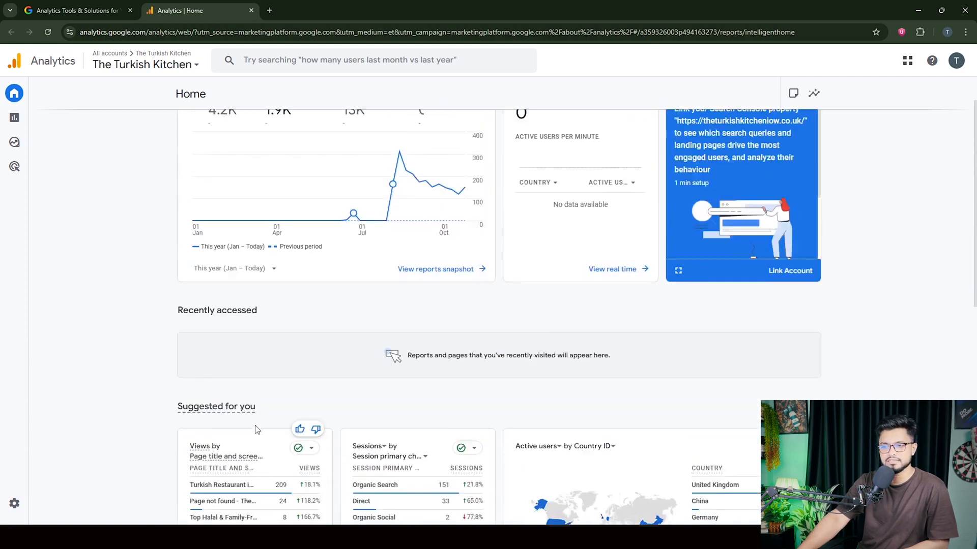
{"action": "scroll", "coordinate": [297, 421], "scroll_direction": "down", "scroll_amount": 2}
{"action": "scroll", "coordinate": [386, 399], "scroll_direction": "up", "scroll_amount": 1}
View the Reports snapshot and the Explorations page of The Turkish Kitchen property.
{"action": "mouse_move", "coordinate": [20, 176]}
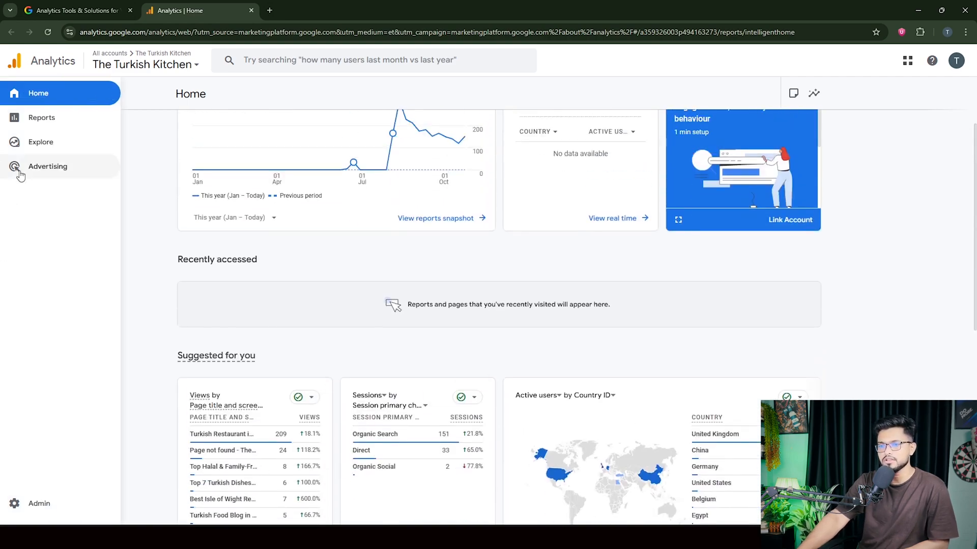
{"action": "left_click", "coordinate": [29, 122]}
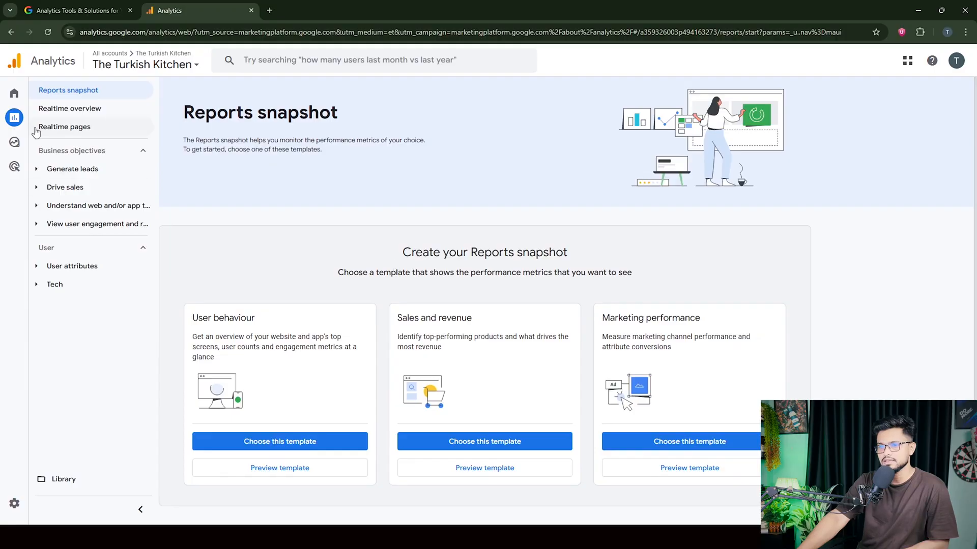
{"action": "left_click", "coordinate": [15, 143]}
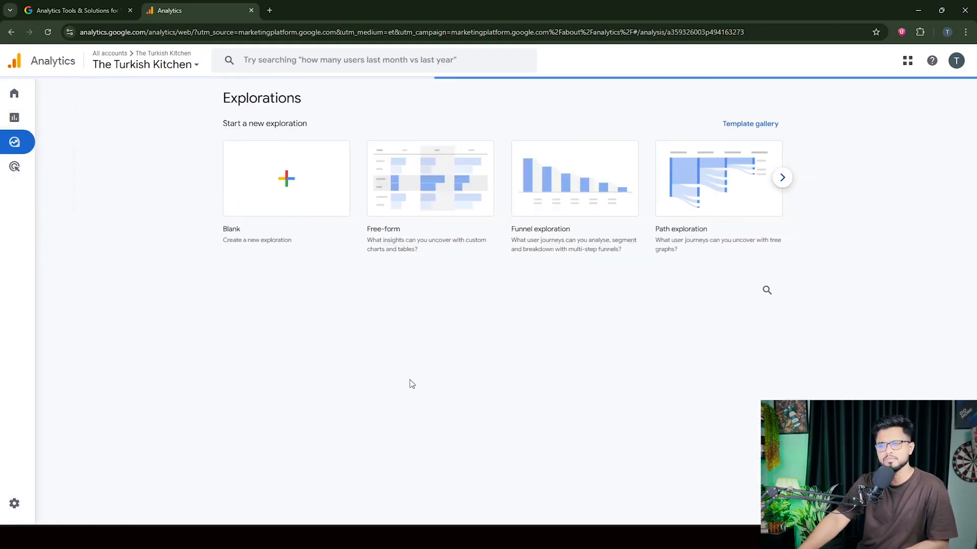
{"action": "mouse_move", "coordinate": [15, 225]}
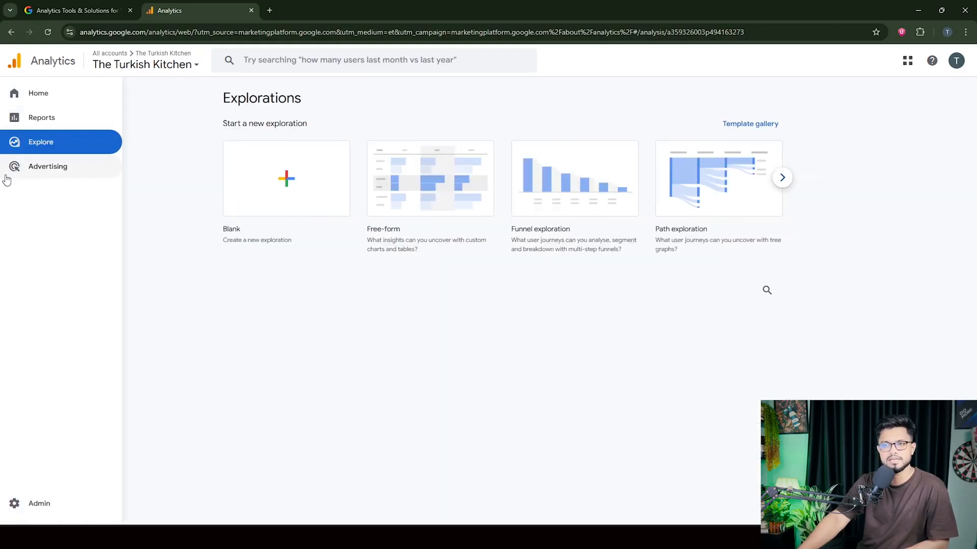
{"action": "left_click", "coordinate": [71, 4]}
{"action": "left_click", "coordinate": [224, 4]}
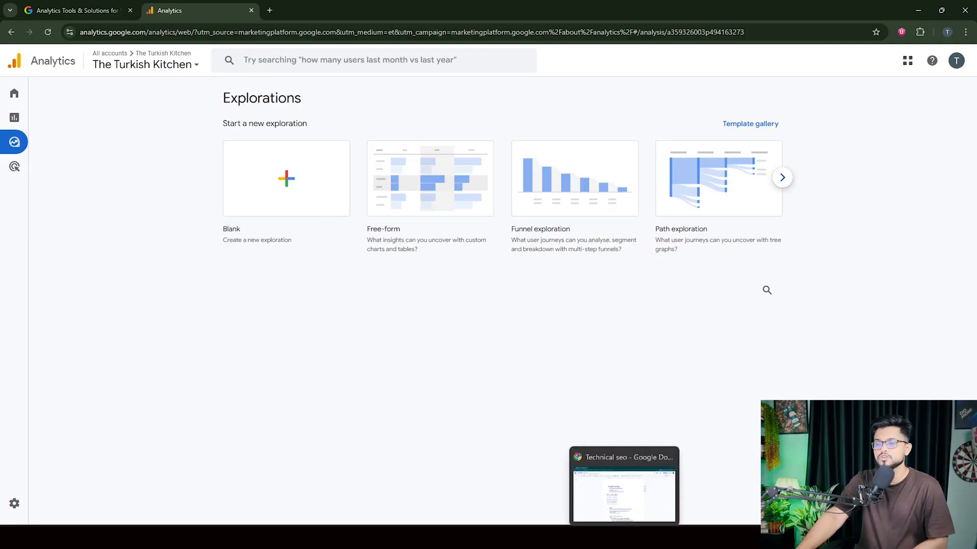
Return to the seo course property's window, check the Google analytics snippet in WordPress and review the Analytics Home page down to the getting-started cards.
{"action": "left_click", "coordinate": [604, 486]}
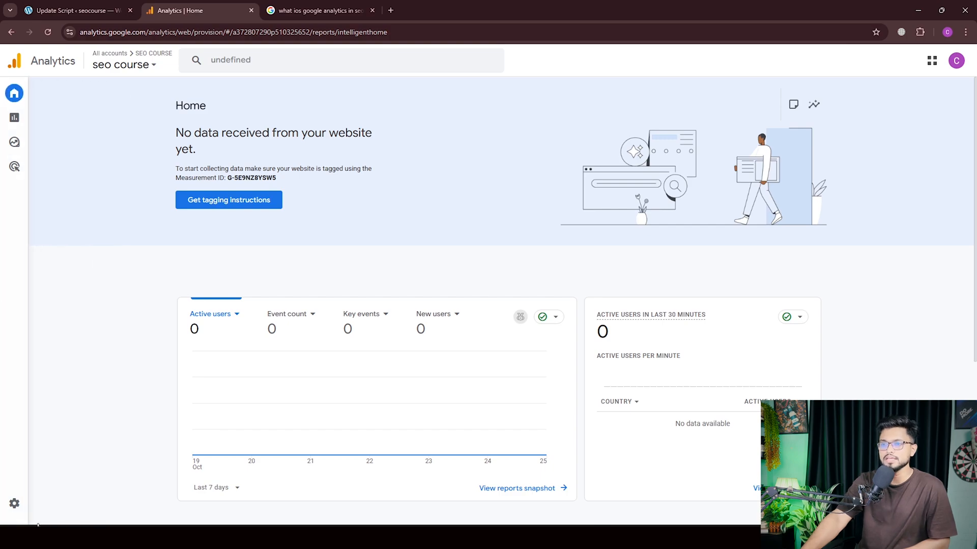
{"action": "left_click", "coordinate": [121, 9]}
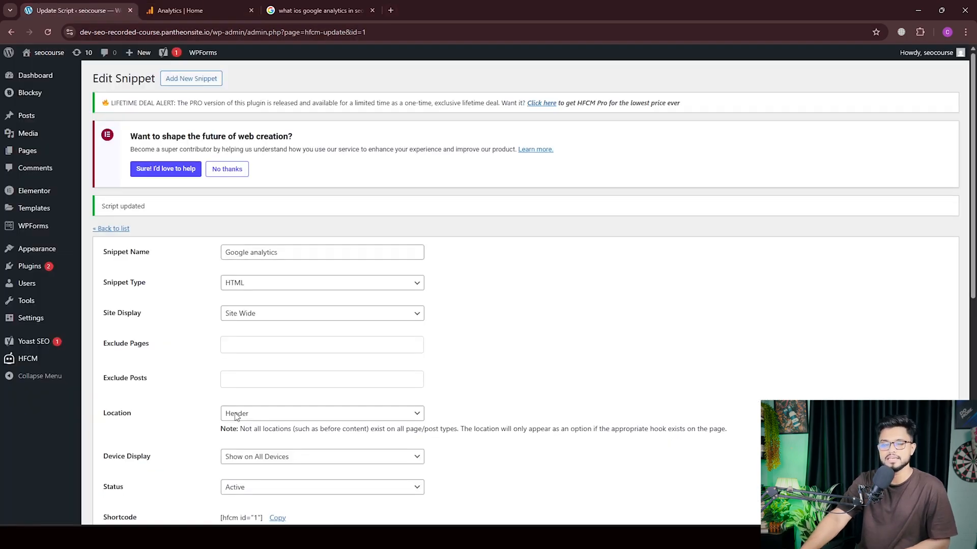
{"action": "left_click", "coordinate": [190, 9]}
{"action": "scroll", "coordinate": [406, 356], "scroll_direction": "down", "scroll_amount": 2}
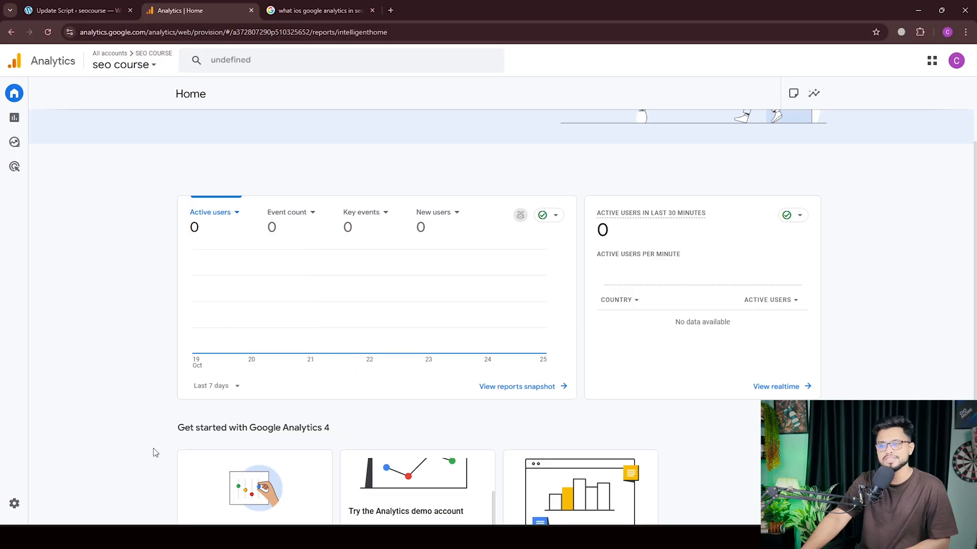
{"action": "scroll", "coordinate": [329, 429], "scroll_direction": "down", "scroll_amount": 3}
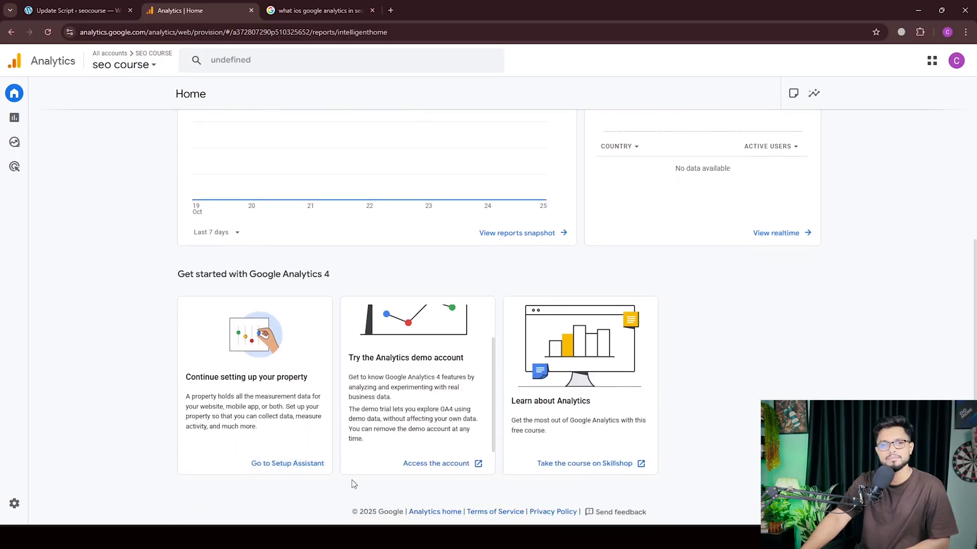
{"action": "scroll", "coordinate": [275, 342], "scroll_direction": "up", "scroll_amount": 5}
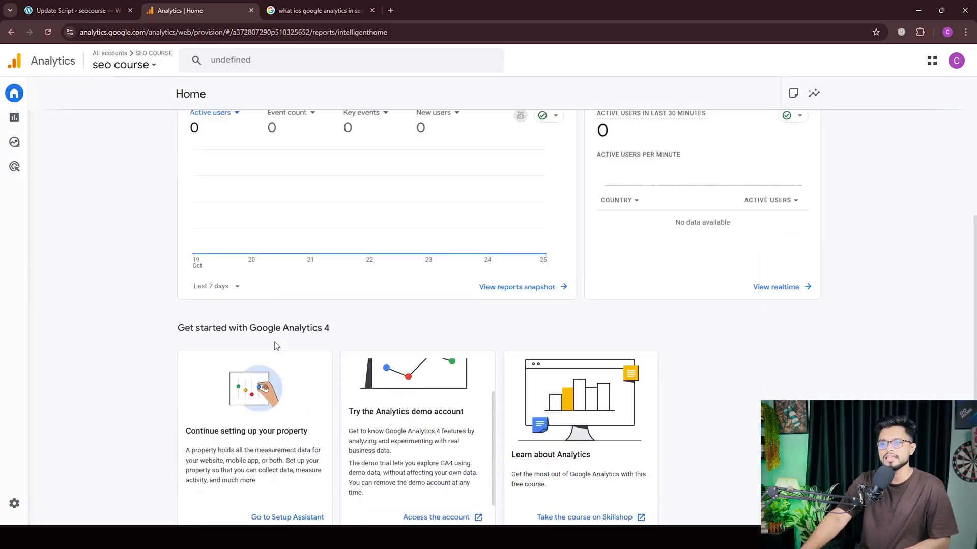
{"action": "scroll", "coordinate": [336, 397], "scroll_direction": "down", "scroll_amount": 4}
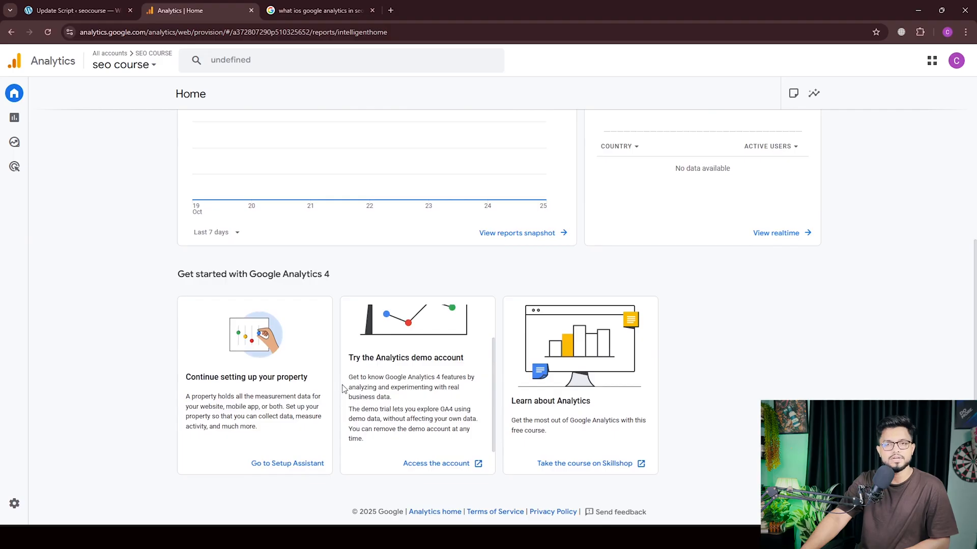
{"action": "scroll", "coordinate": [433, 407], "scroll_direction": "up", "scroll_amount": 3}
{"action": "mouse_move", "coordinate": [2, 237]}
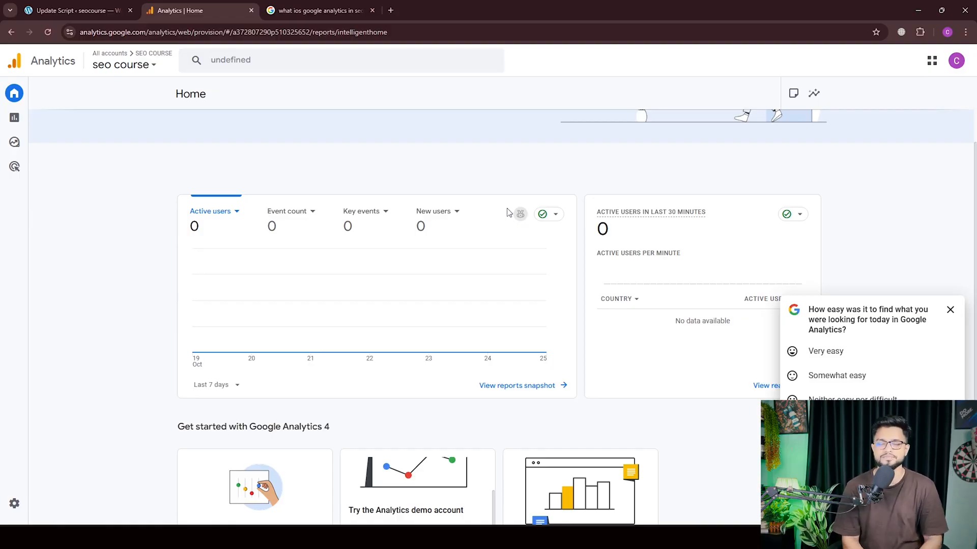
Close the leftover Google search page and copy the Google search console link from the Technical seo document.
{"action": "left_click", "coordinate": [371, 10]}
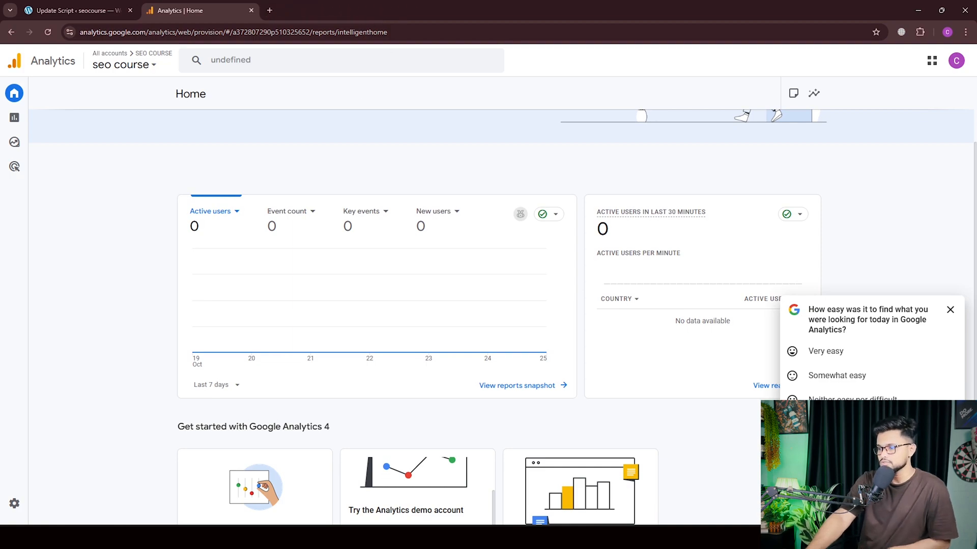
{"action": "key", "text": "alt+Tab"}
{"action": "scroll", "coordinate": [386, 189], "scroll_direction": "down", "scroll_amount": 2}
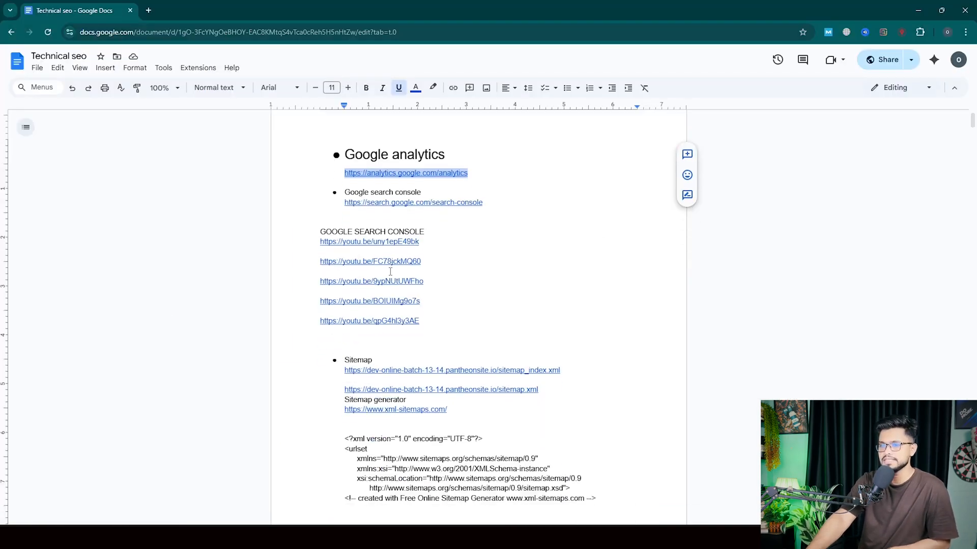
{"action": "left_click_drag", "start_coordinate": [521, 189], "coordinate": [346, 187]}
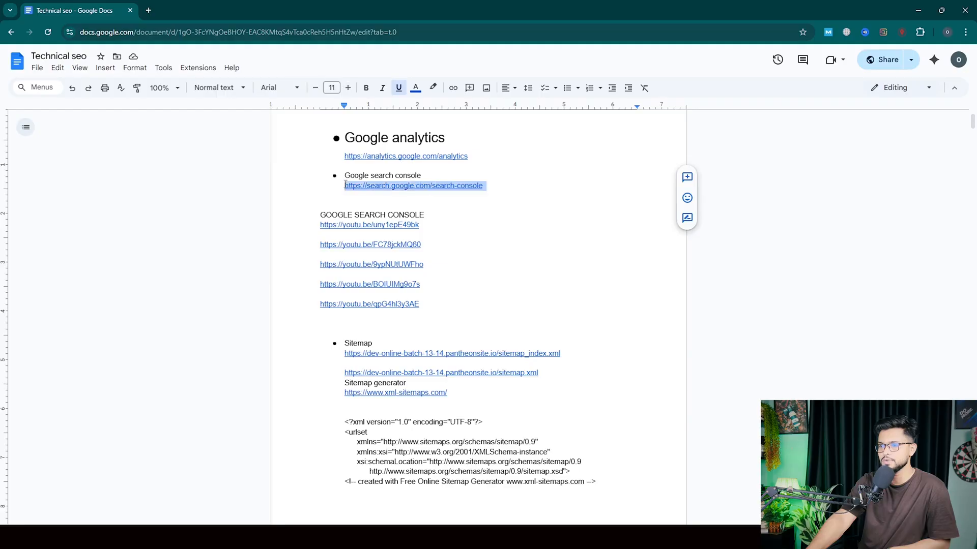
{"action": "right_click", "coordinate": [353, 188]}
{"action": "left_click", "coordinate": [390, 216]}
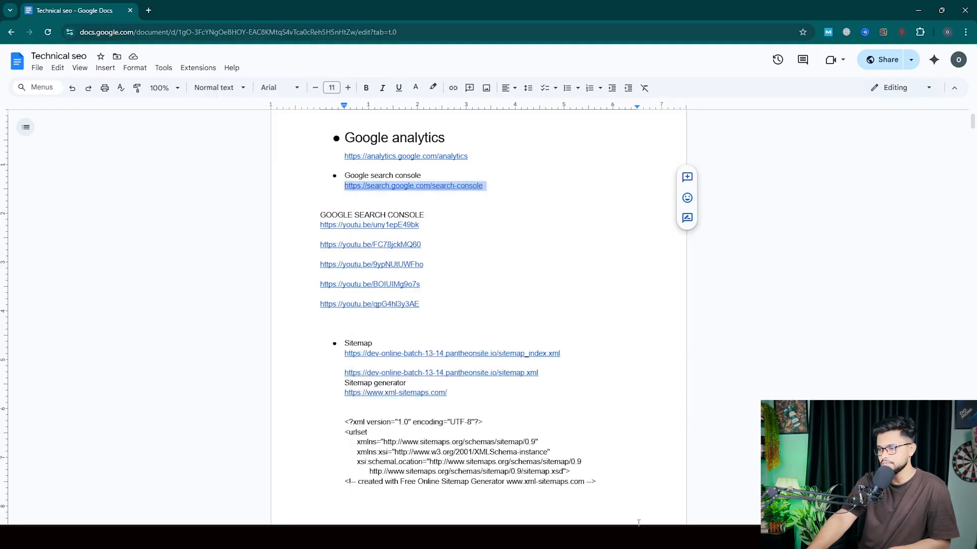
Open the copied Google Search Console link in a new browser tab beside the seo course Analytics page.
{"action": "key", "text": "alt+Tab"}
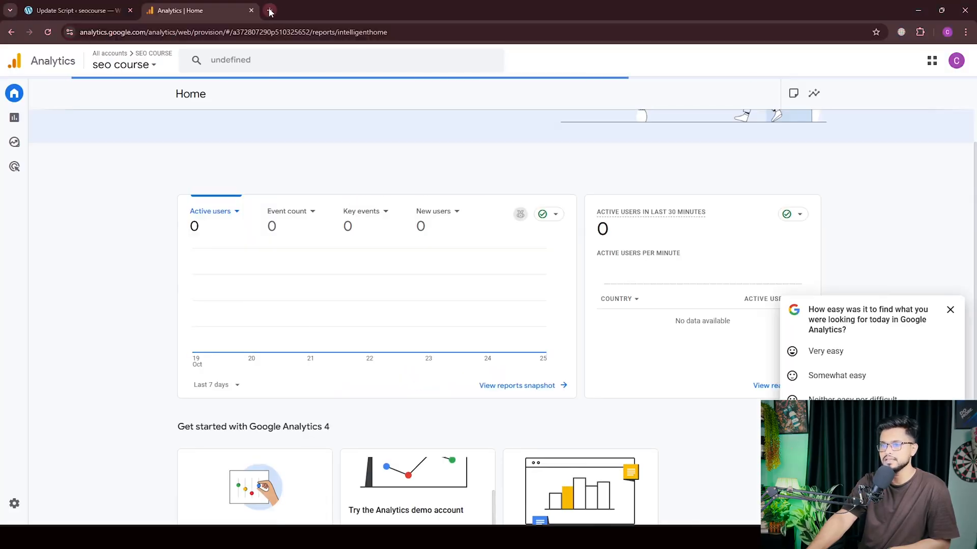
{"action": "key", "text": "ctrl+t"}
{"action": "right_click", "coordinate": [263, 36]}
{"action": "left_click", "coordinate": [326, 136]}
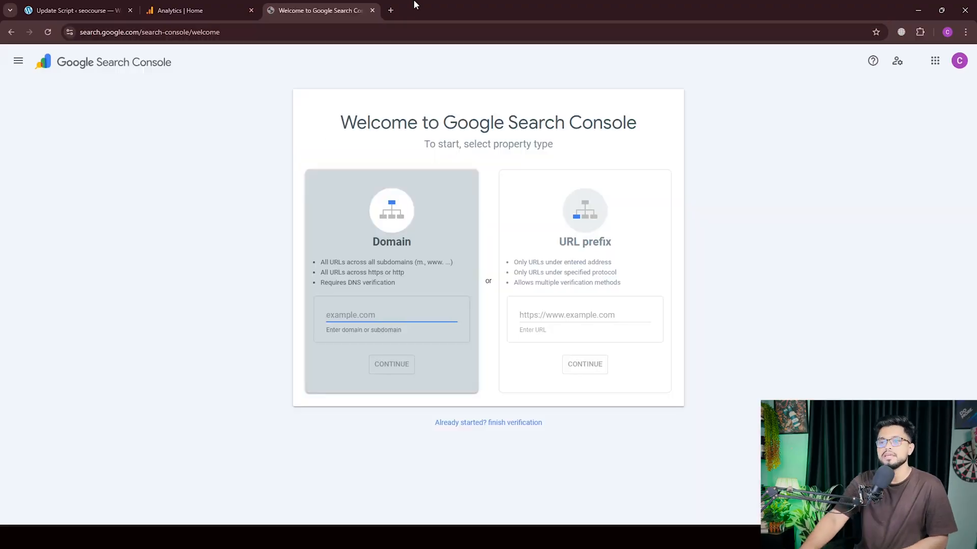
Look over the seo course Analytics Home page, the Search Console welcome page and the link list in the Technical seo document.
{"action": "left_click", "coordinate": [235, 6]}
{"action": "left_click", "coordinate": [295, 7]}
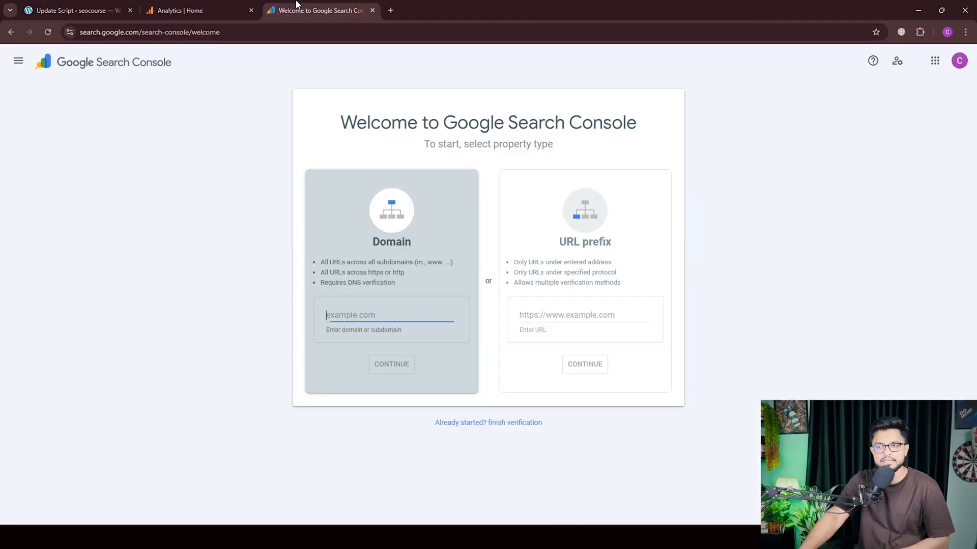
{"action": "left_click", "coordinate": [220, 5]}
{"action": "mouse_move", "coordinate": [47, 139]}
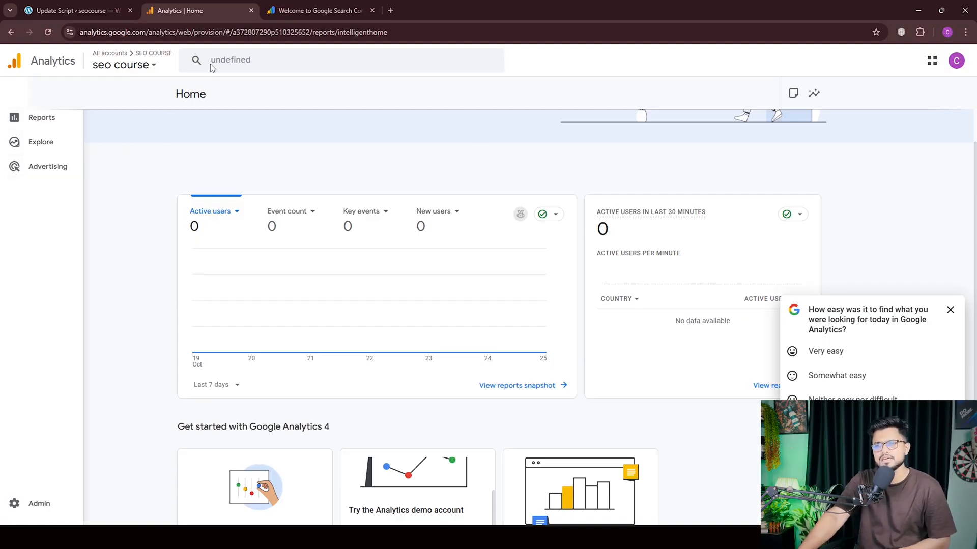
{"action": "scroll", "coordinate": [285, 342], "scroll_direction": "down", "scroll_amount": 3}
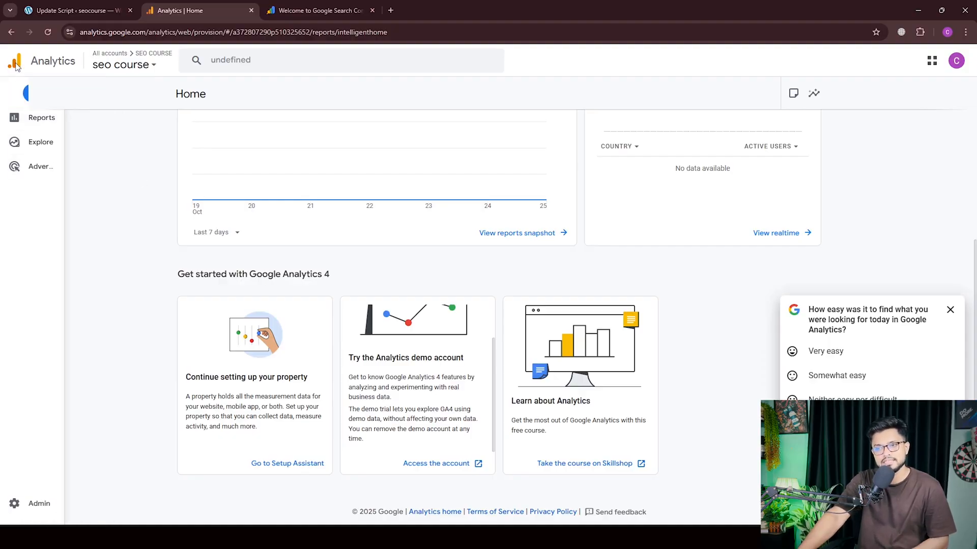
{"action": "left_click", "coordinate": [307, 6]}
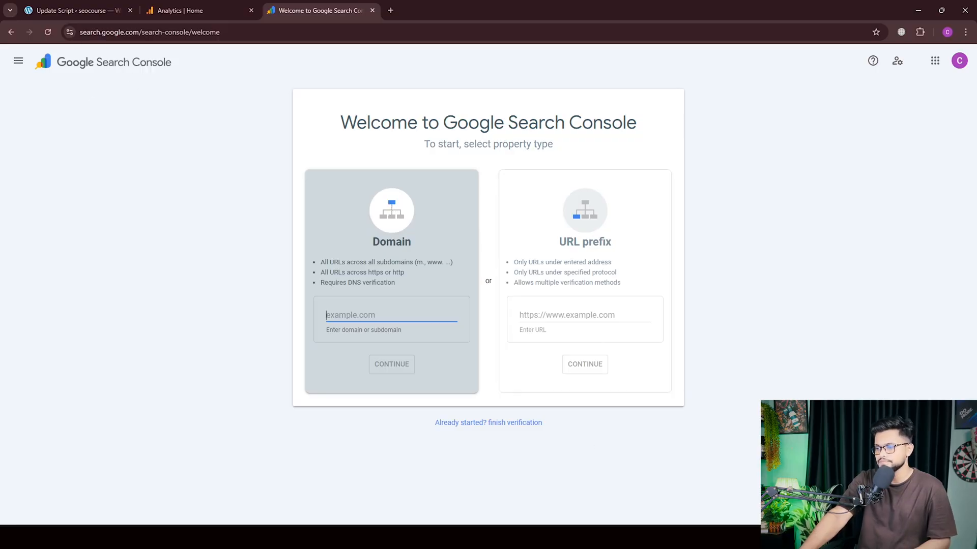
{"action": "left_click", "coordinate": [602, 491]}
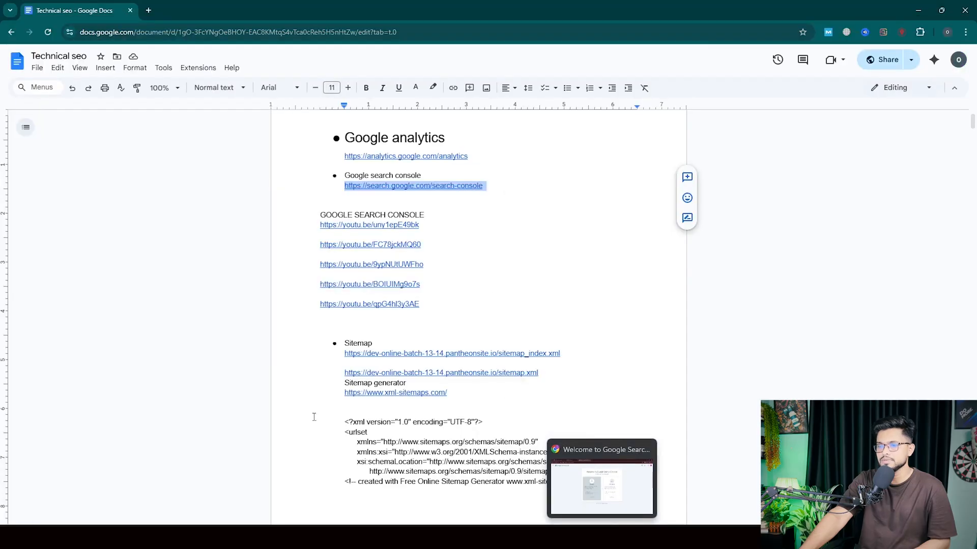
{"action": "key", "text": "alt+Tab"}
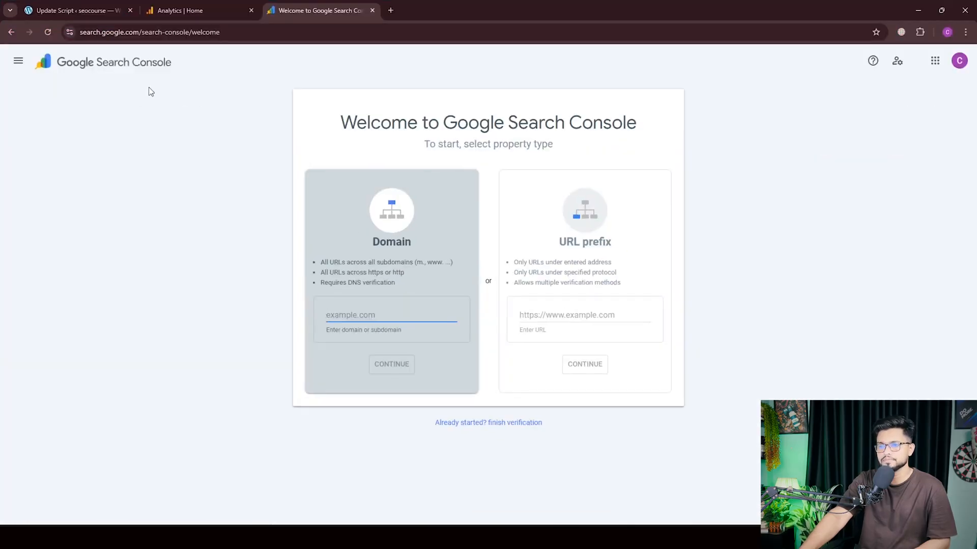
Open the seocourse website's front end in a new browser tab from WordPress and copy its address.
{"action": "left_click", "coordinate": [72, 11]}
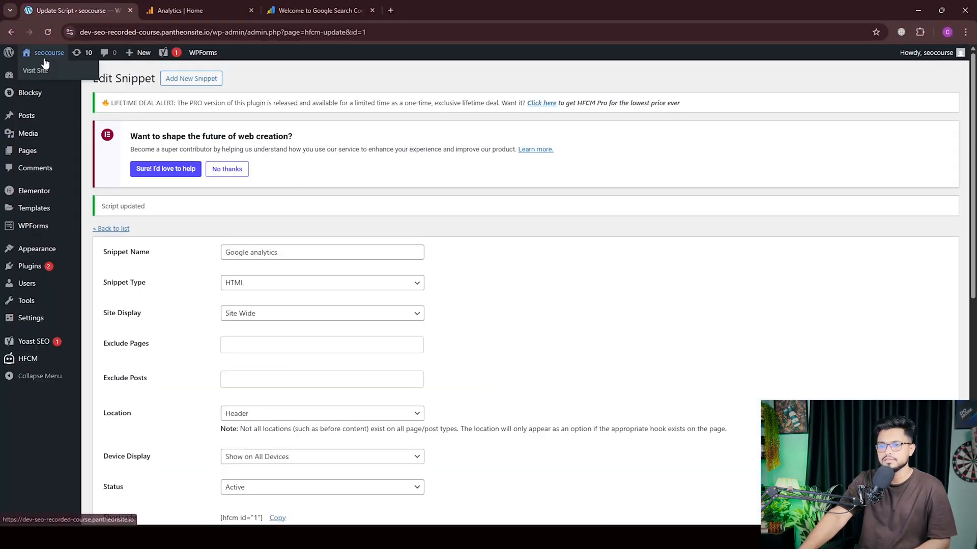
{"action": "right_click", "coordinate": [53, 72]}
{"action": "left_click", "coordinate": [76, 78]}
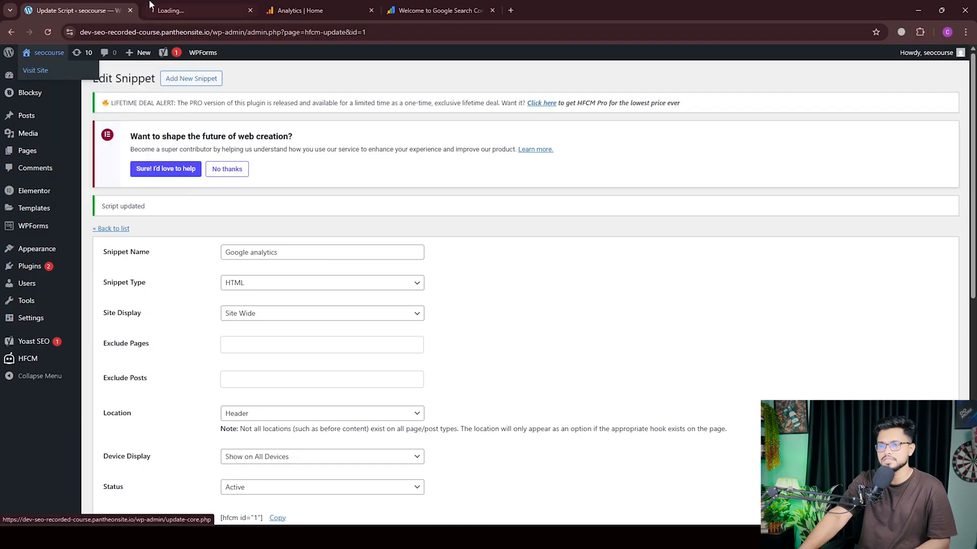
{"action": "left_click", "coordinate": [196, 10]}
{"action": "left_click", "coordinate": [203, 32]}
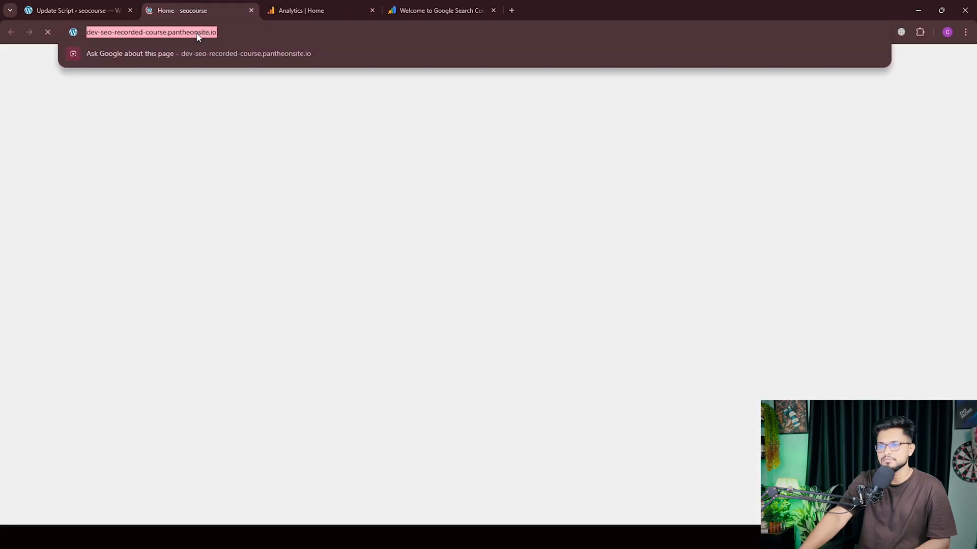
{"action": "right_click", "coordinate": [200, 33]}
{"action": "left_click", "coordinate": [227, 130]}
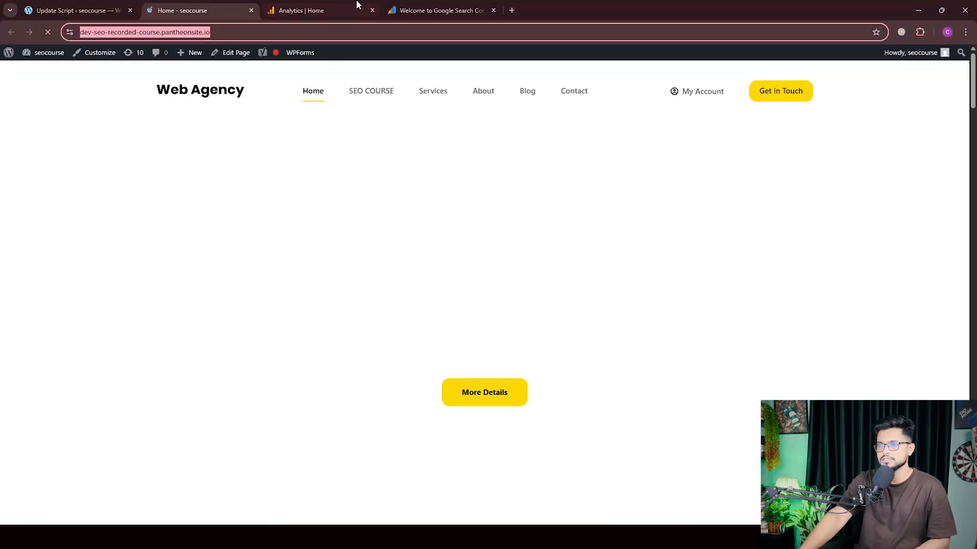
Submit the copied site address as a URL prefix property in Google Search Console.
{"action": "left_click", "coordinate": [407, 10]}
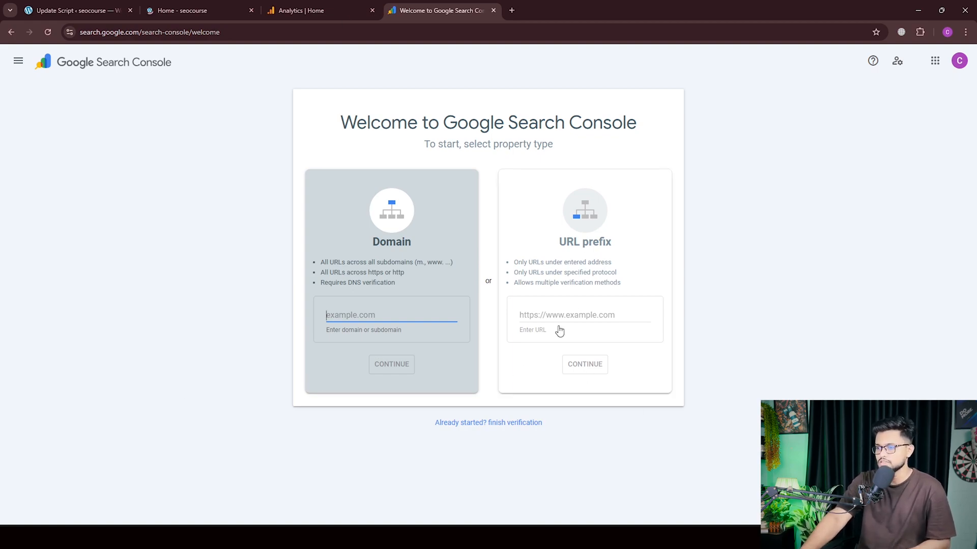
{"action": "left_click", "coordinate": [548, 316]}
{"action": "right_click", "coordinate": [547, 315]}
{"action": "left_click", "coordinate": [556, 216]}
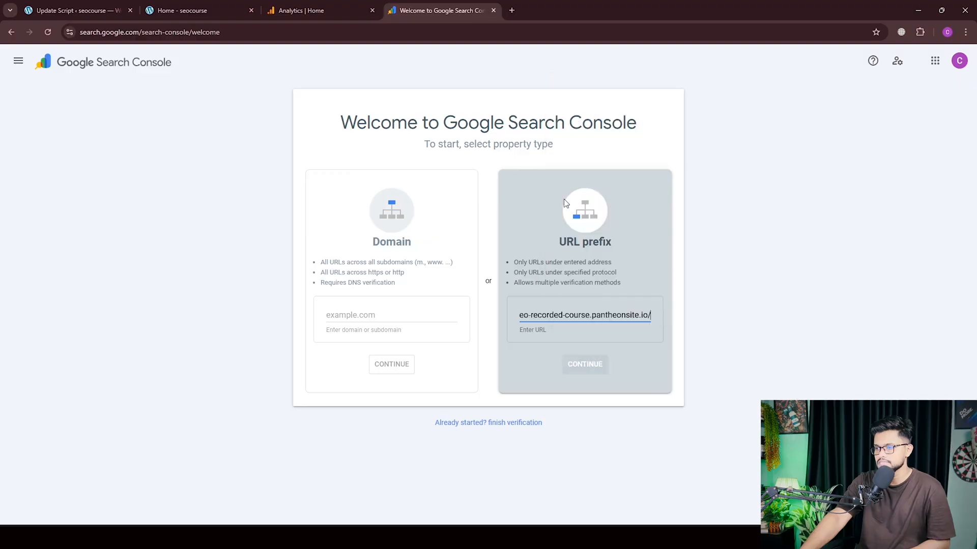
{"action": "left_click", "coordinate": [591, 370]}
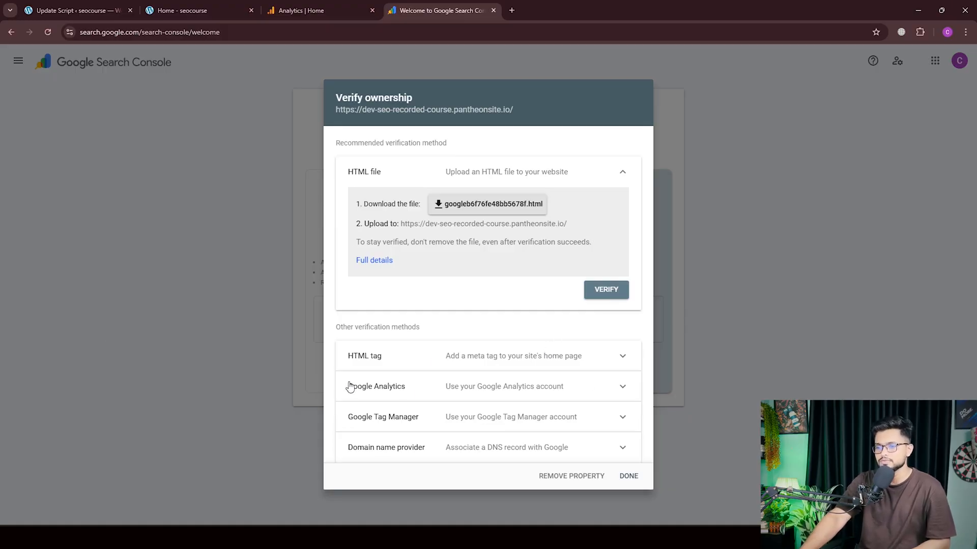
Copy the meta tag of the HTML tag verification method and glance at the Technical seo document.
{"action": "left_click", "coordinate": [510, 372]}
{"action": "scroll", "coordinate": [496, 379], "scroll_direction": "down", "scroll_amount": 3}
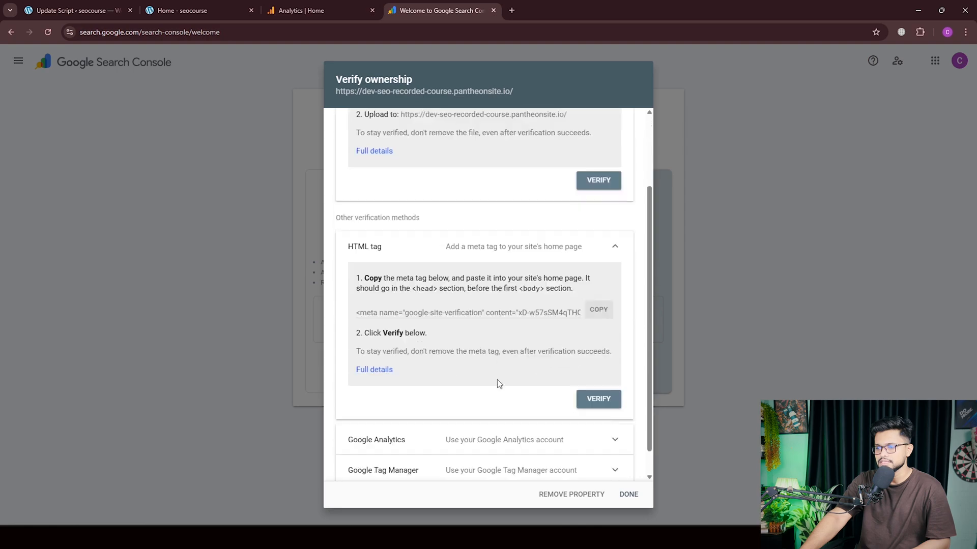
{"action": "left_click", "coordinate": [605, 302]}
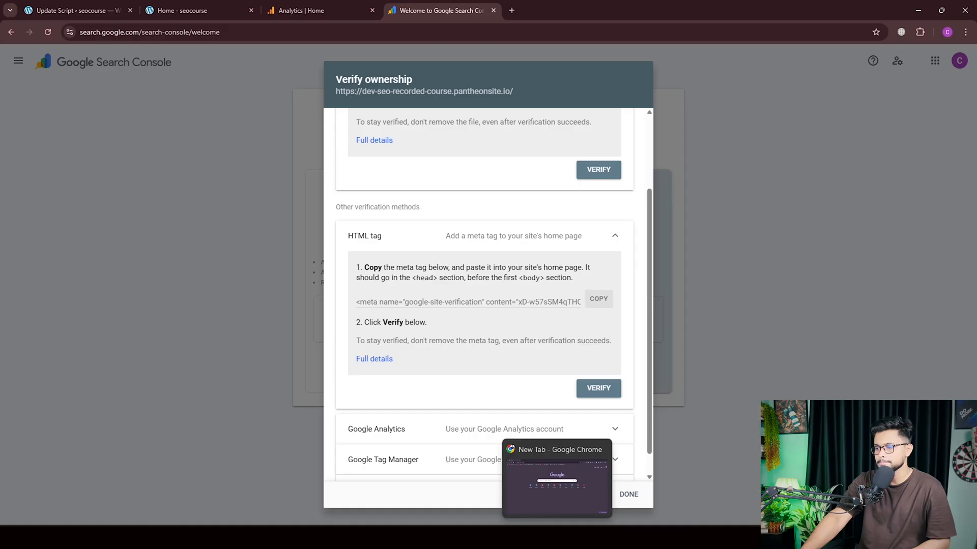
{"action": "left_click", "coordinate": [627, 537]}
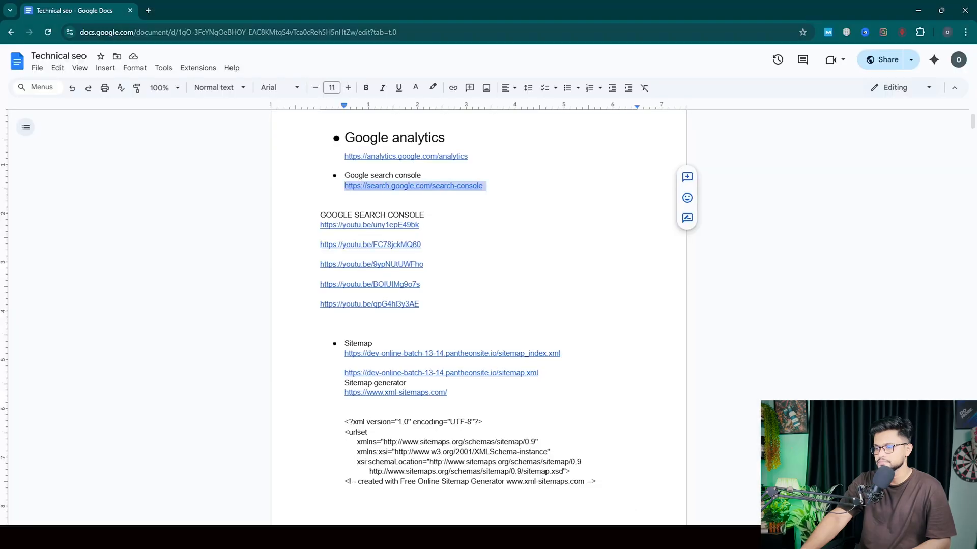
{"action": "key", "text": "alt+Tab"}
Return to the WordPress admin and open the Yoast SEO Settings page.
{"action": "left_click", "coordinate": [36, 6]}
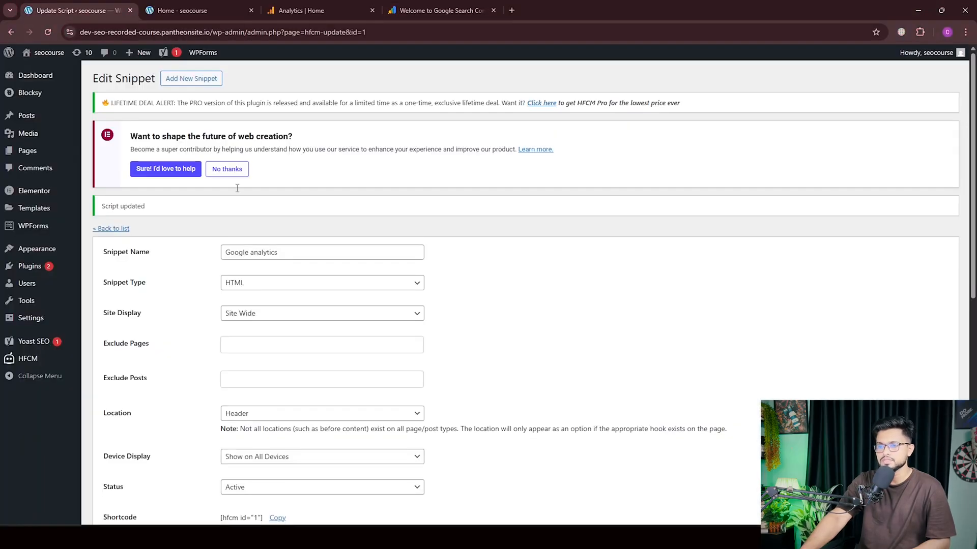
{"action": "mouse_move", "coordinate": [35, 343]}
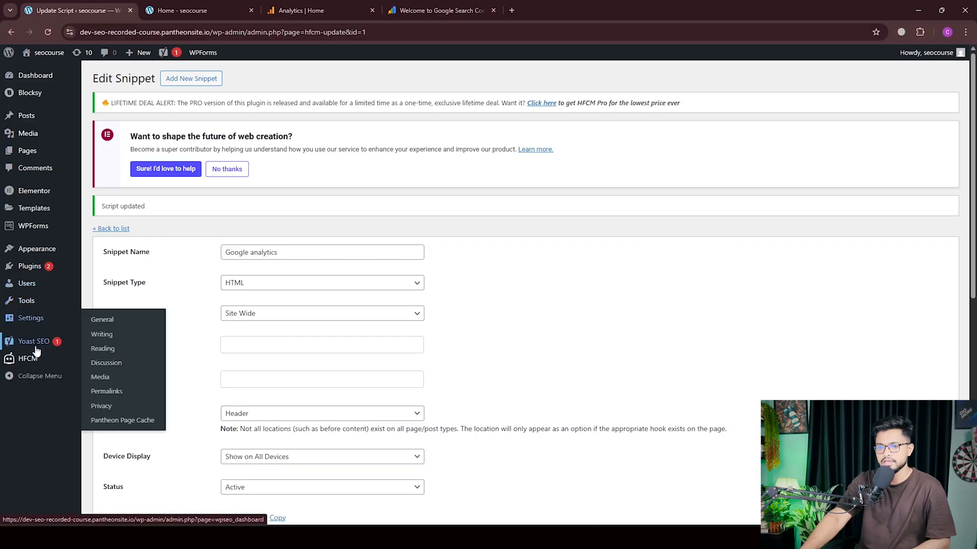
{"action": "left_click", "coordinate": [106, 359]}
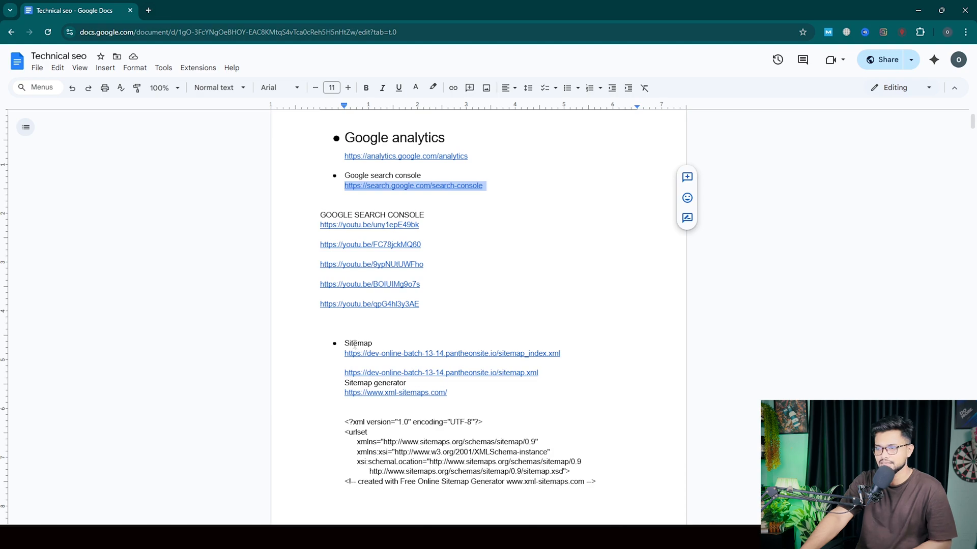
Highlight the YouTube links under the GOOGLE SEARCH CONSOLE heading in the Technical seo document to point them out.
{"action": "left_click_drag", "start_coordinate": [312, 227], "coordinate": [418, 316]}
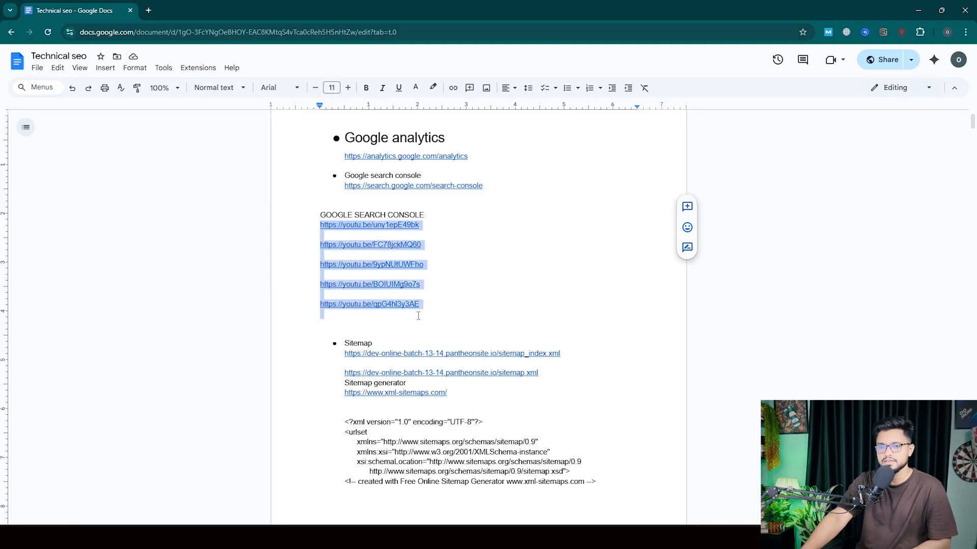
{"action": "left_click", "coordinate": [274, 206]}
{"action": "left_click_drag", "start_coordinate": [346, 206], "coordinate": [435, 301]}
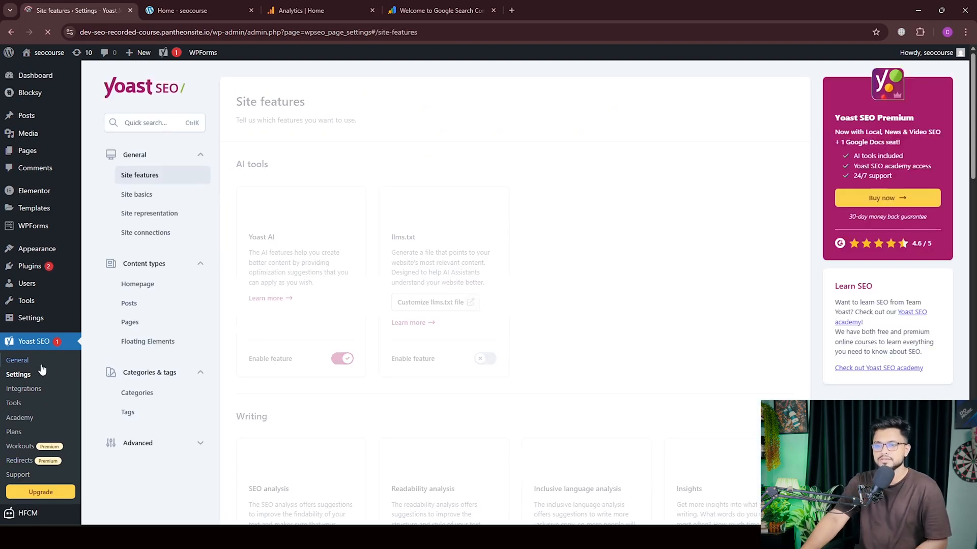
Paste the copied Search Console tag as the Google verification code in Yoast SEO's Site connections settings.
{"action": "scroll", "coordinate": [584, 451], "scroll_direction": "down", "scroll_amount": 2}
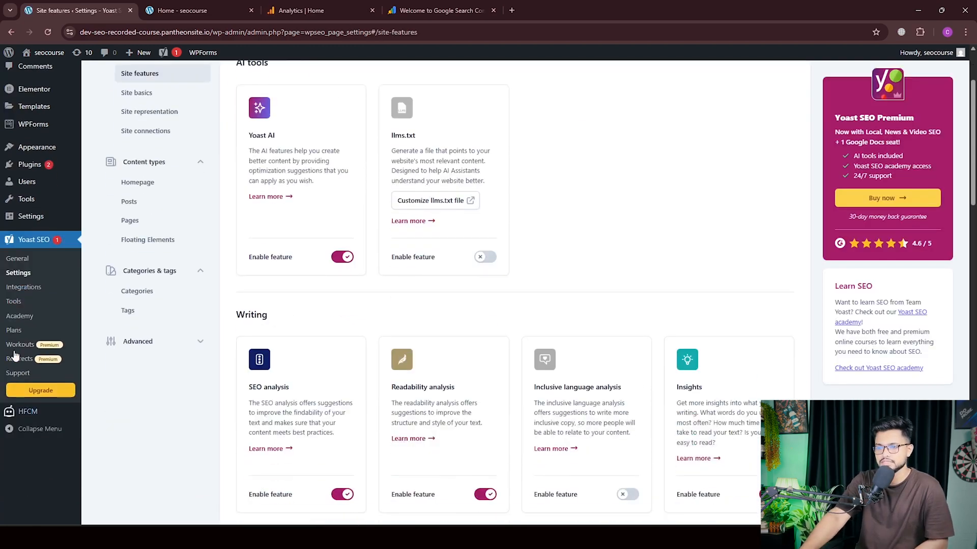
{"action": "scroll", "coordinate": [159, 375], "scroll_direction": "up", "scroll_amount": 2}
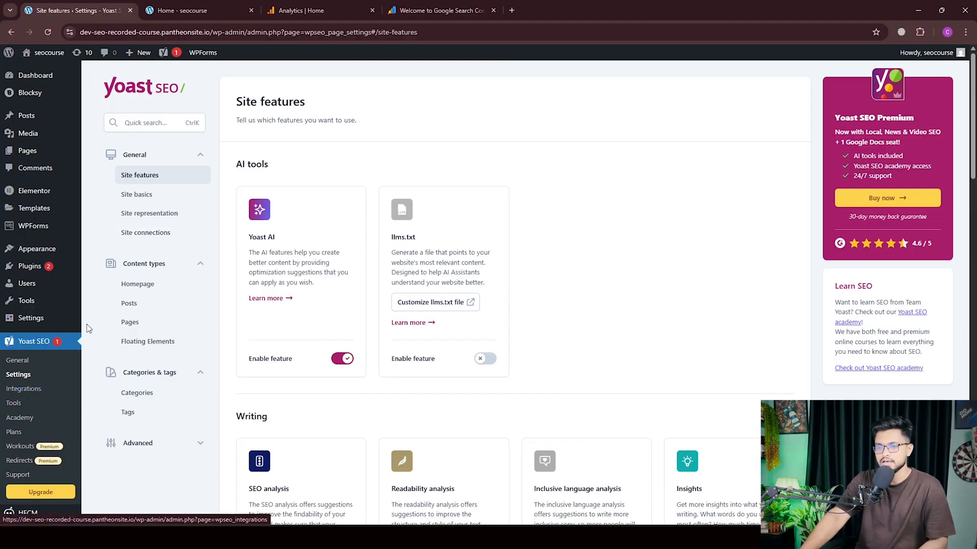
{"action": "left_click", "coordinate": [145, 233]}
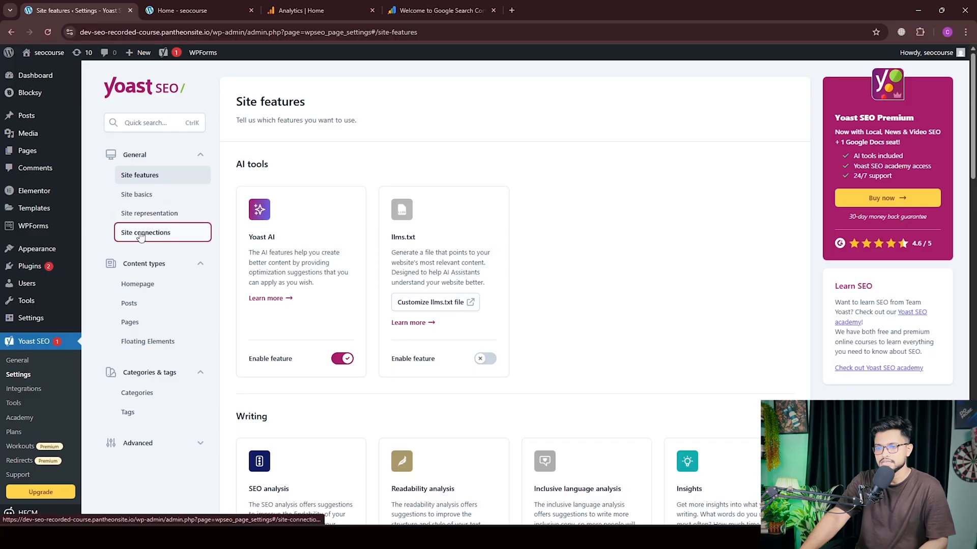
{"action": "scroll", "coordinate": [368, 445], "scroll_direction": "down", "scroll_amount": 1}
{"action": "scroll", "coordinate": [368, 445], "scroll_direction": "down", "scroll_amount": 1}
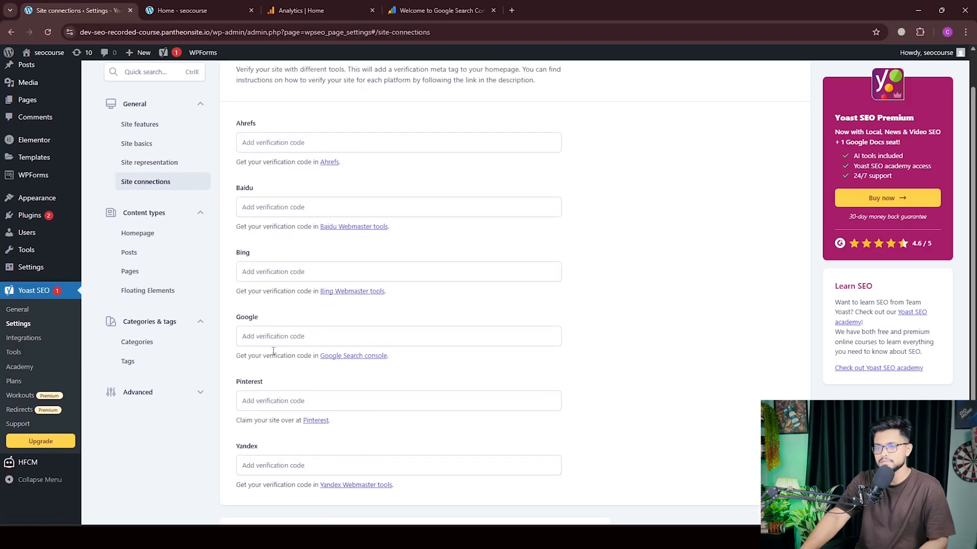
{"action": "left_click", "coordinate": [262, 338]}
{"action": "right_click", "coordinate": [263, 338]}
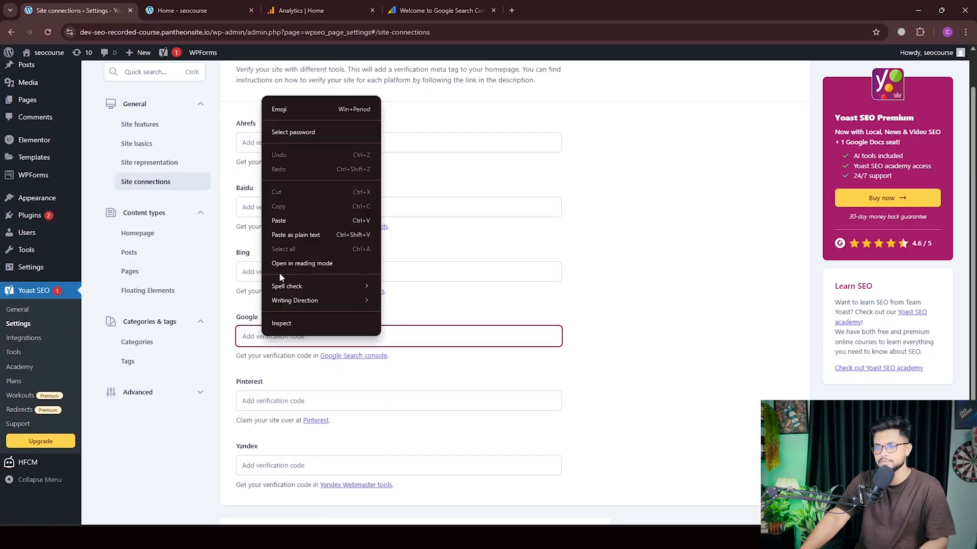
{"action": "left_click", "coordinate": [279, 220]}
Recheck the HTML tag in Search Console and the site's home page, then save the Yoast Site connections changes.
{"action": "left_click", "coordinate": [429, 10]}
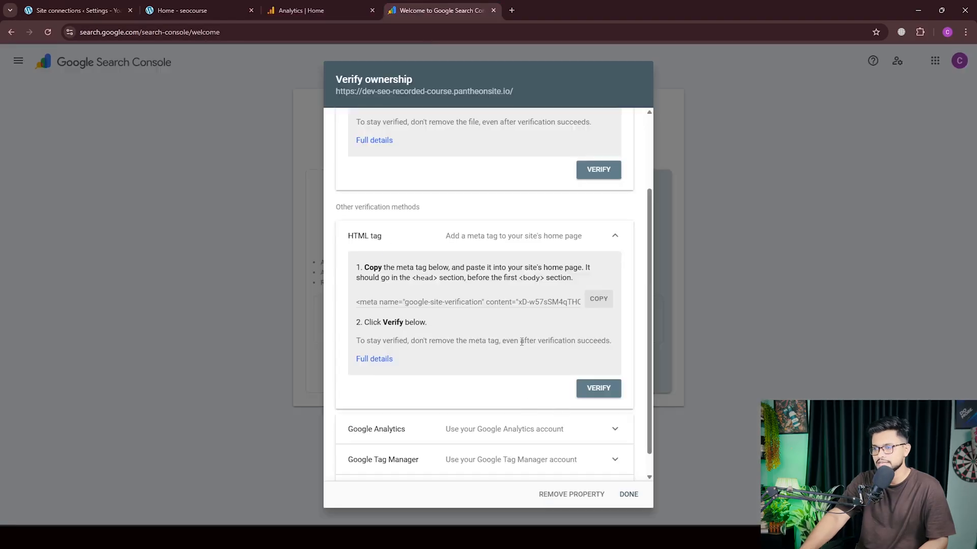
{"action": "left_click", "coordinate": [600, 299]}
{"action": "left_click", "coordinate": [173, 10]}
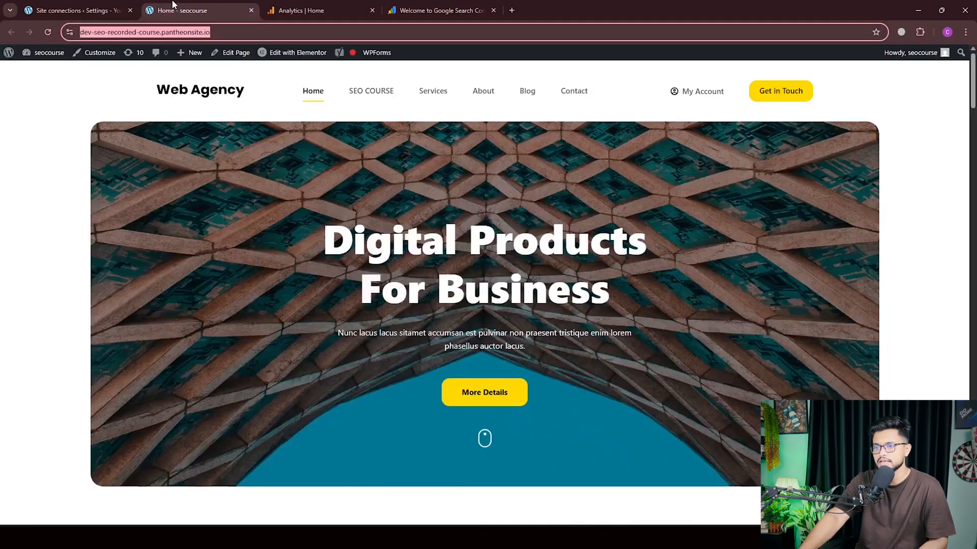
{"action": "left_click", "coordinate": [76, 10]}
{"action": "scroll", "coordinate": [410, 342], "scroll_direction": "down", "scroll_amount": 2}
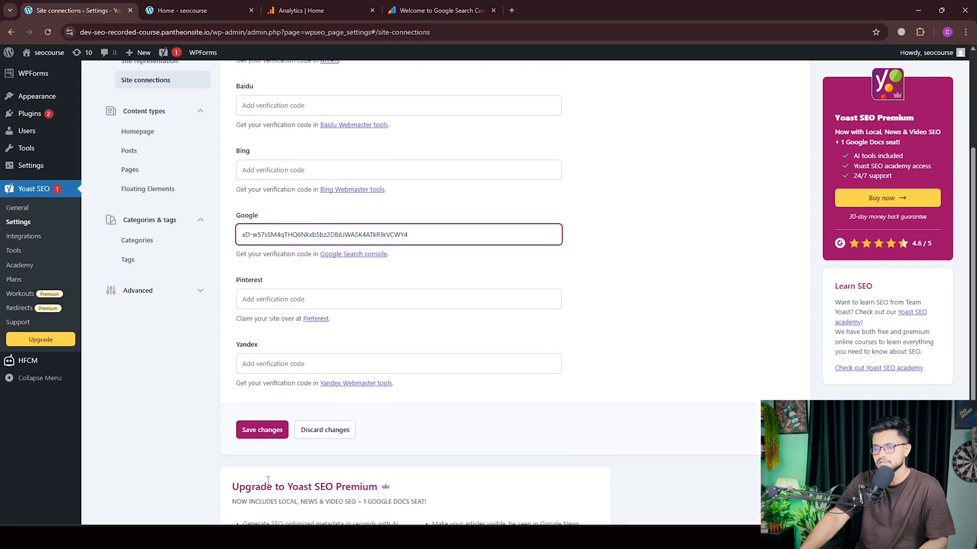
{"action": "left_click", "coordinate": [260, 430]}
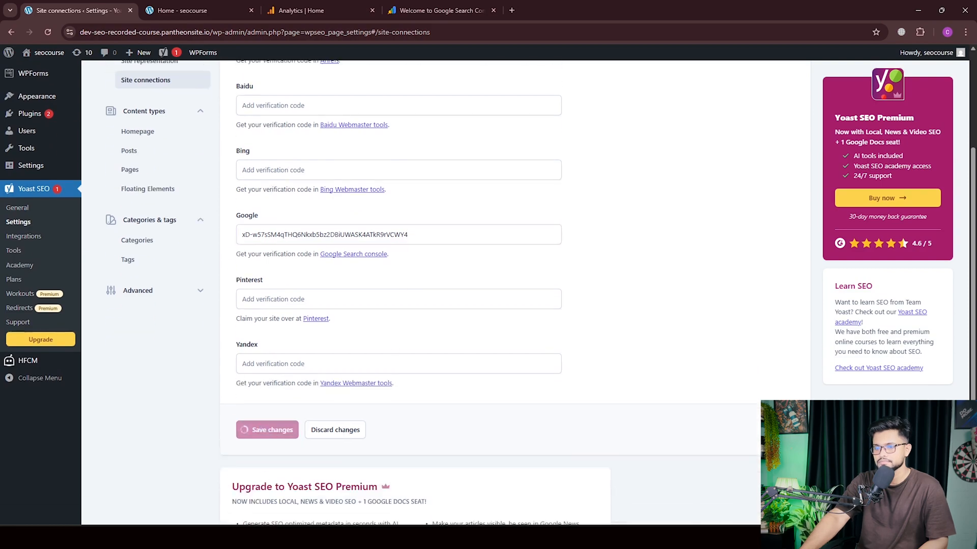
Verify ownership of the site in Google Search Console with the HTML tag method.
{"action": "left_click", "coordinate": [335, 6]}
{"action": "left_click", "coordinate": [438, 10]}
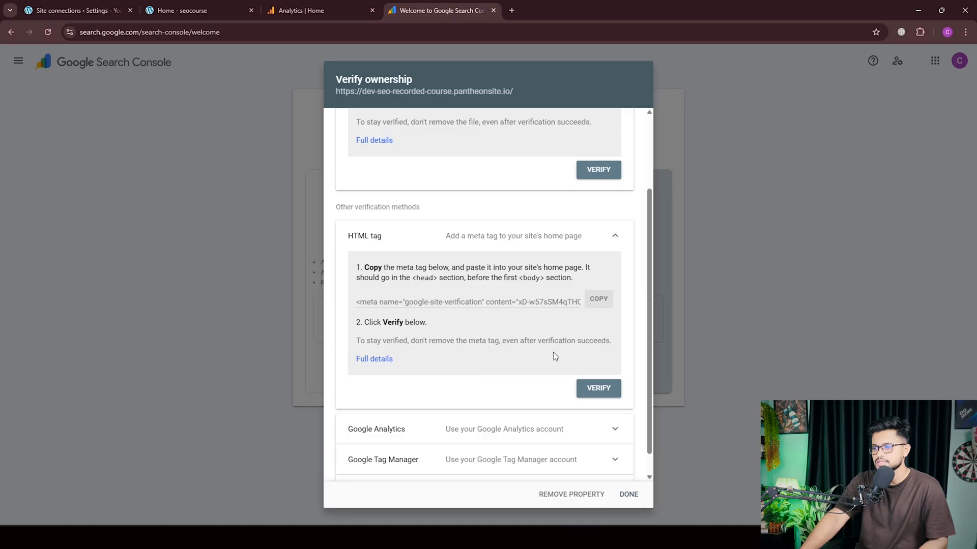
{"action": "left_click", "coordinate": [606, 392]}
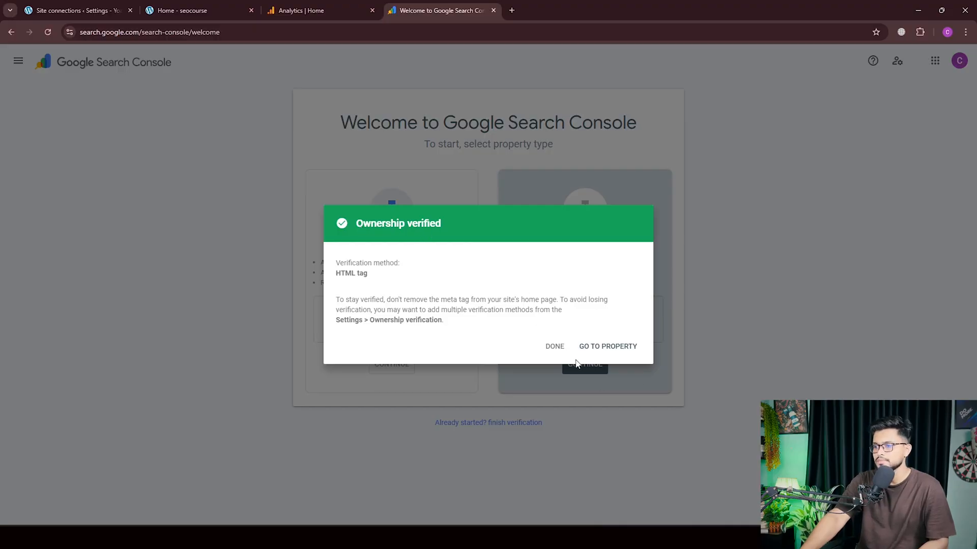
Dismiss the verification message, resubmit the URL prefix address and go to the verified Search Console property.
{"action": "left_click", "coordinate": [554, 346]}
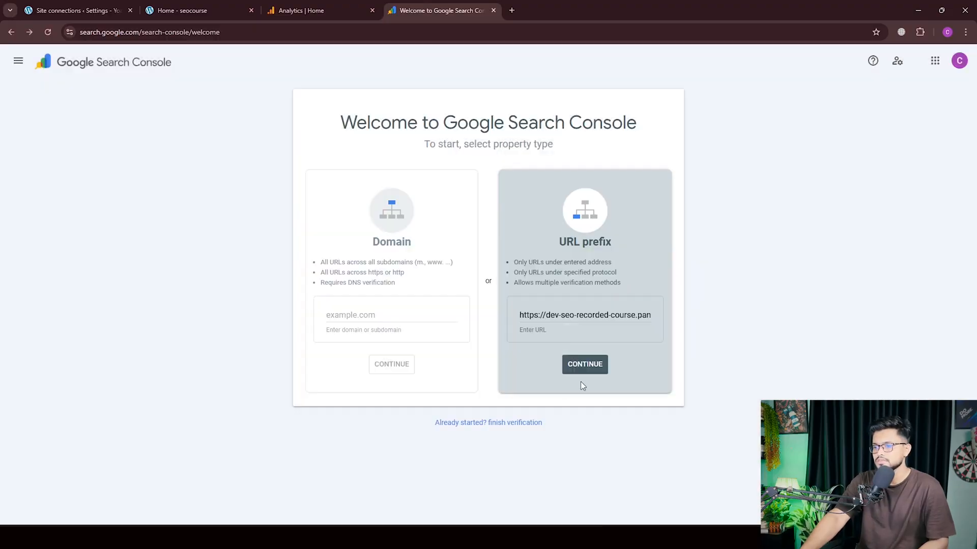
{"action": "left_click", "coordinate": [583, 369]}
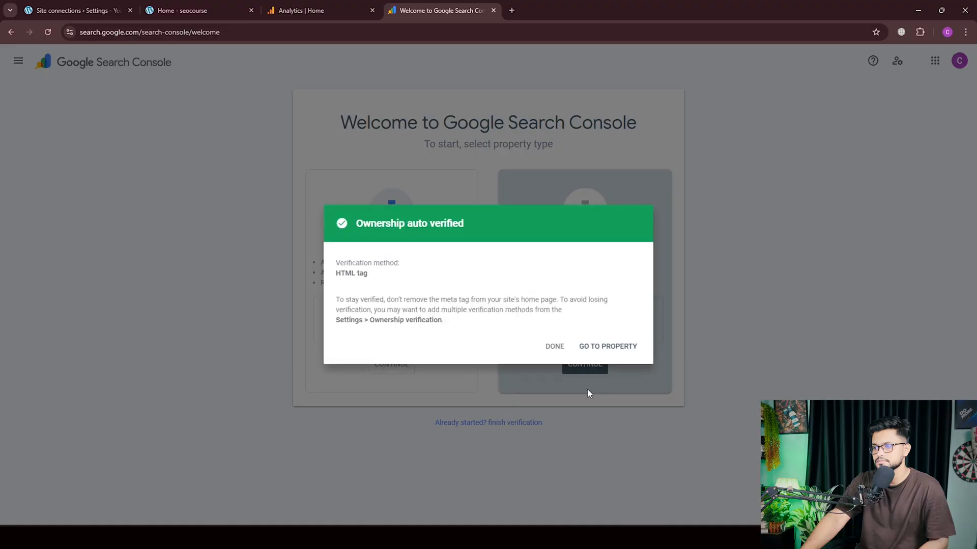
{"action": "left_click", "coordinate": [605, 347]}
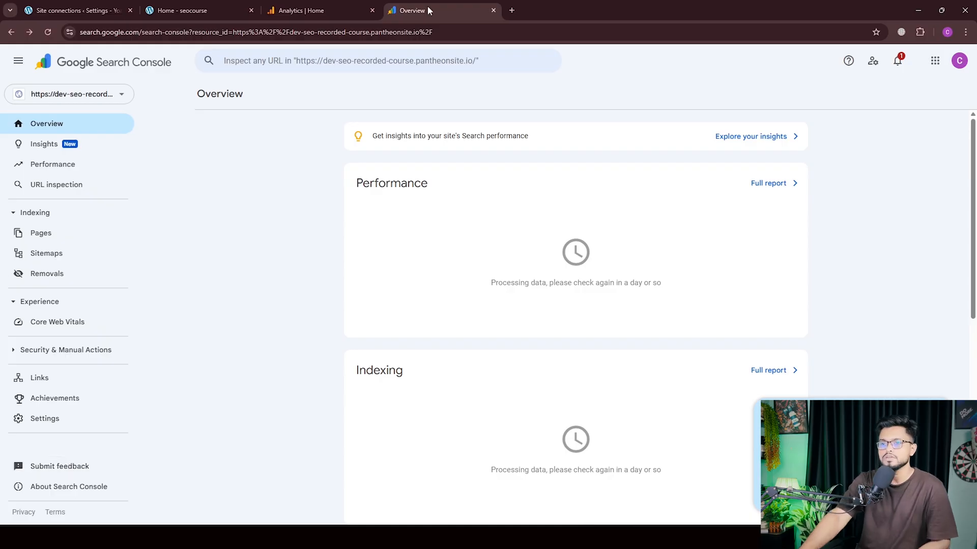
Look over the Search Console Overview page's Performance, Indexing, Experience and Enhancements sections.
{"action": "scroll", "coordinate": [412, 493], "scroll_direction": "down", "scroll_amount": 2}
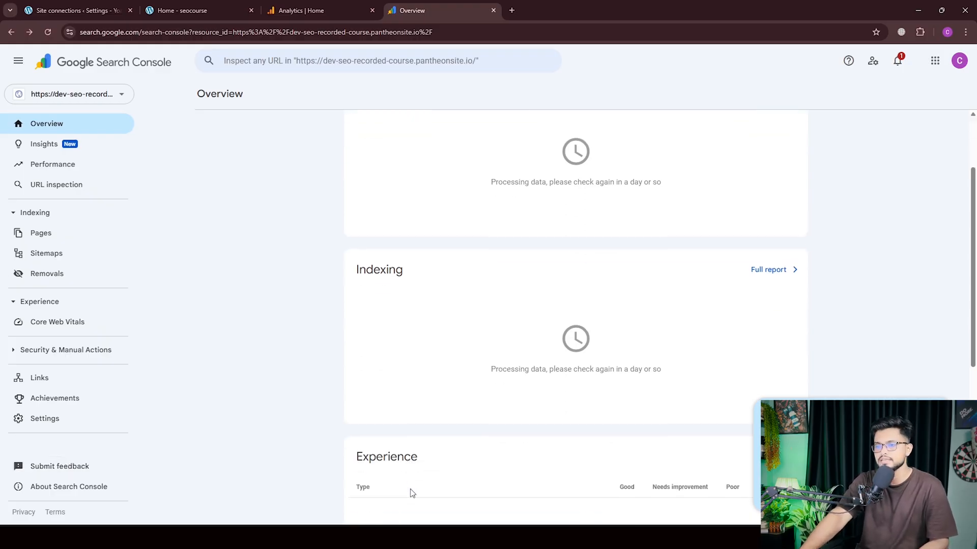
{"action": "scroll", "coordinate": [433, 491], "scroll_direction": "up", "scroll_amount": 2}
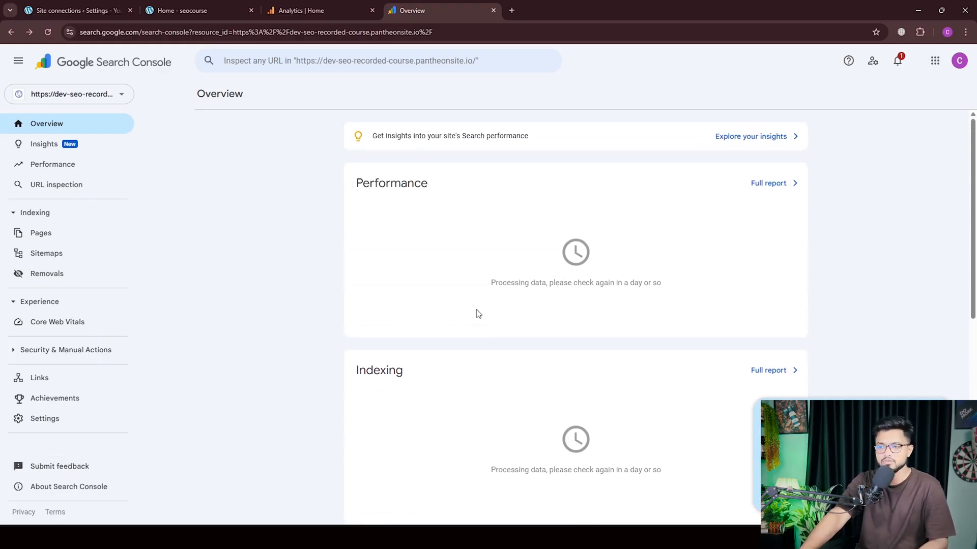
{"action": "scroll", "coordinate": [403, 362], "scroll_direction": "down", "scroll_amount": 8}
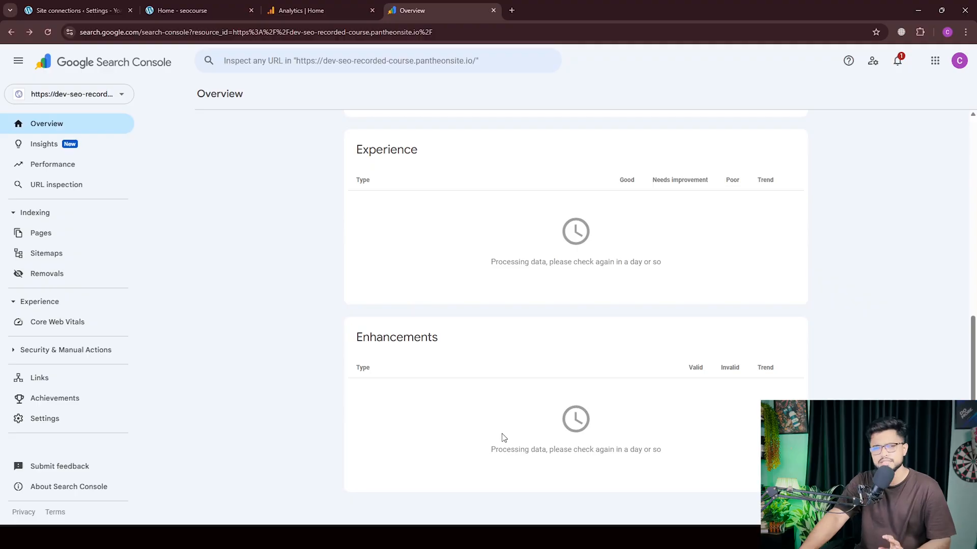
{"action": "scroll", "coordinate": [580, 417], "scroll_direction": "up", "scroll_amount": 5}
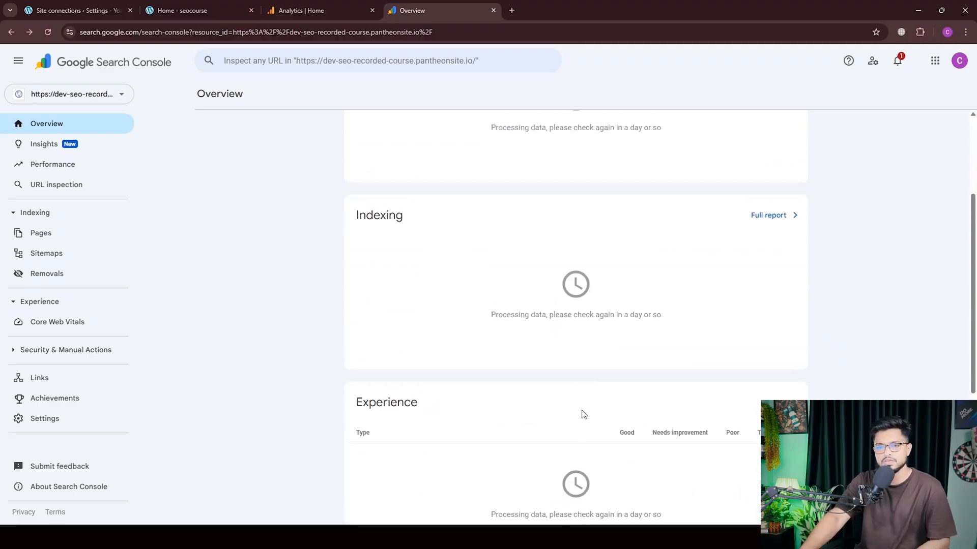
{"action": "scroll", "coordinate": [597, 409], "scroll_direction": "up", "scroll_amount": 3}
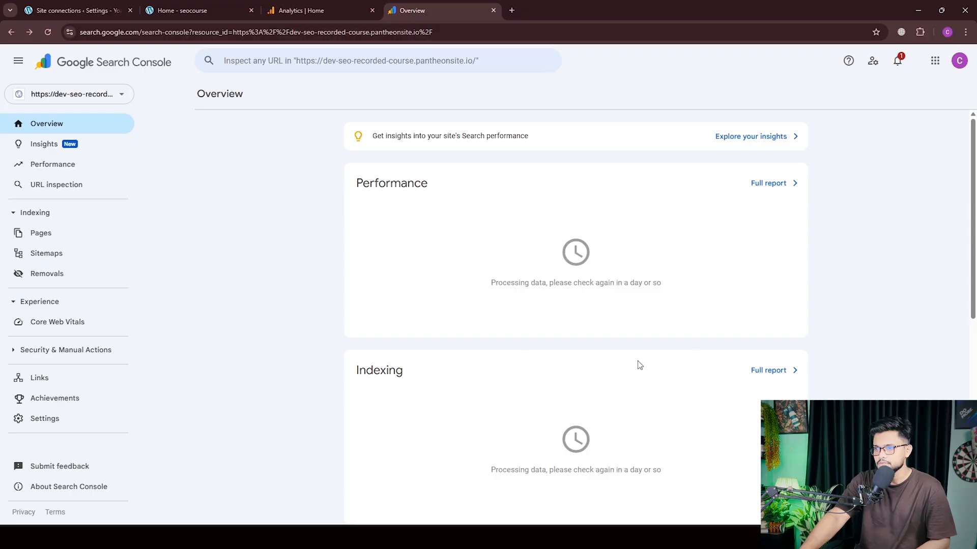
{"action": "scroll", "coordinate": [412, 412], "scroll_direction": "down", "scroll_amount": 8}
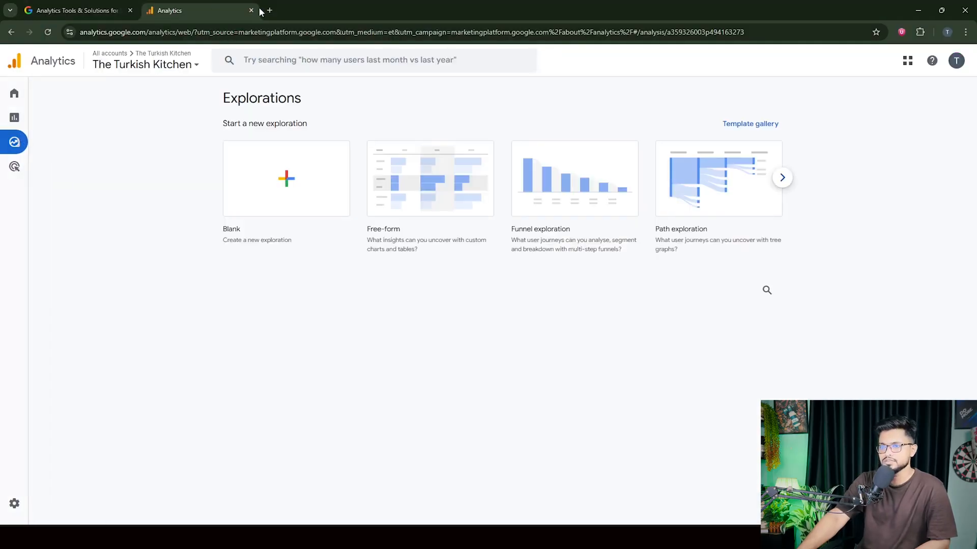
Search Google for google search console, open it and look over the Overview page of the theturkishkitcheniow.co.uk property.
{"action": "left_click", "coordinate": [267, 11]}
{"action": "type", "text": "googl"}
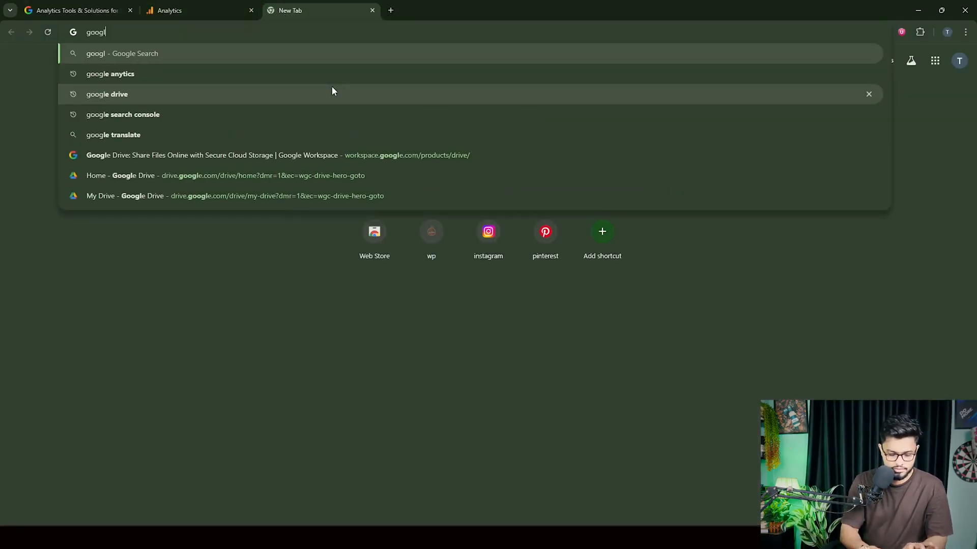
{"action": "type", "text": "e search conso"}
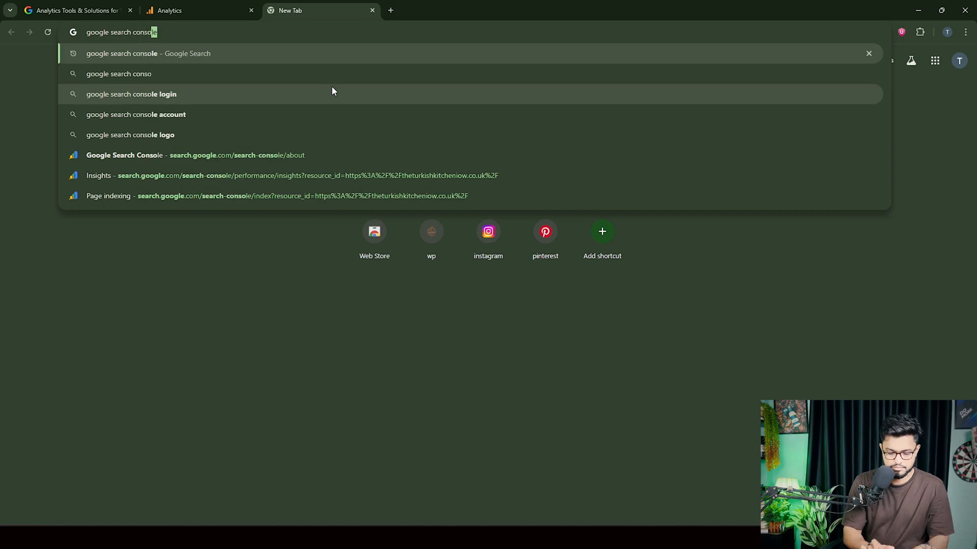
{"action": "key", "text": "Return"}
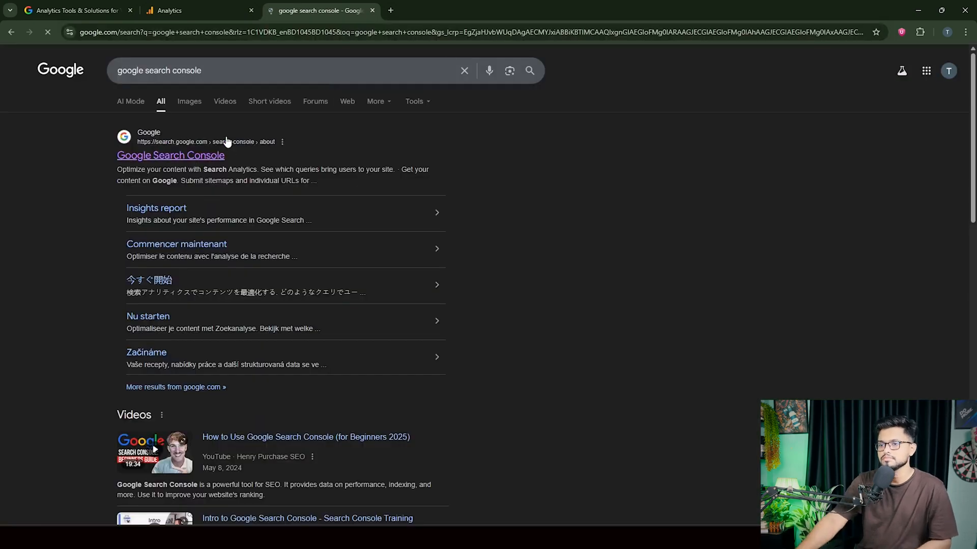
{"action": "left_click", "coordinate": [218, 155]}
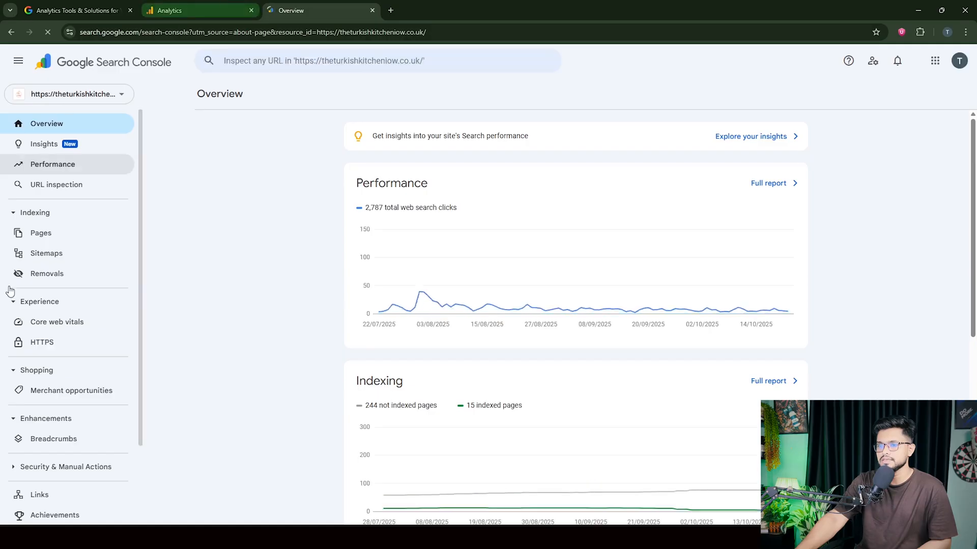
{"action": "scroll", "coordinate": [575, 342], "scroll_direction": "down", "scroll_amount": 4}
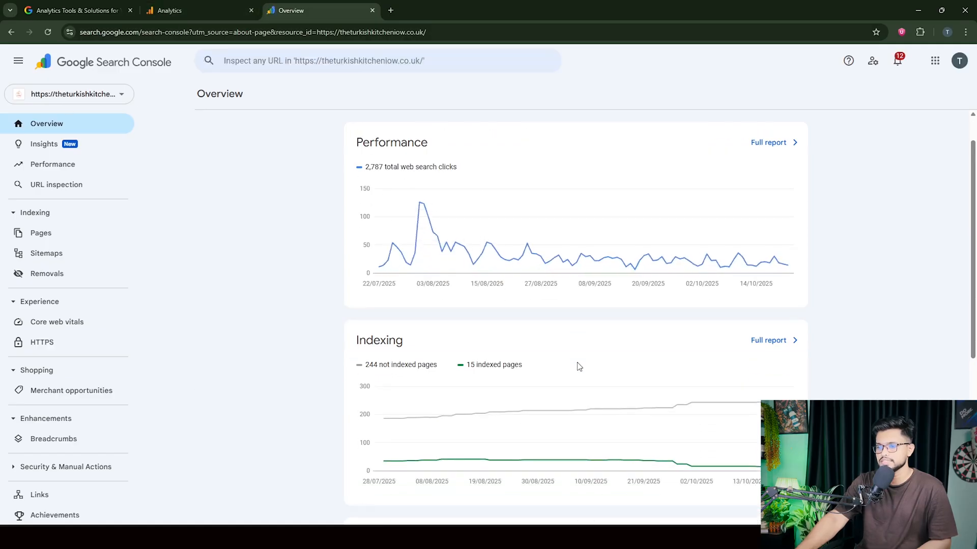
{"action": "scroll", "coordinate": [451, 351], "scroll_direction": "down", "scroll_amount": 3}
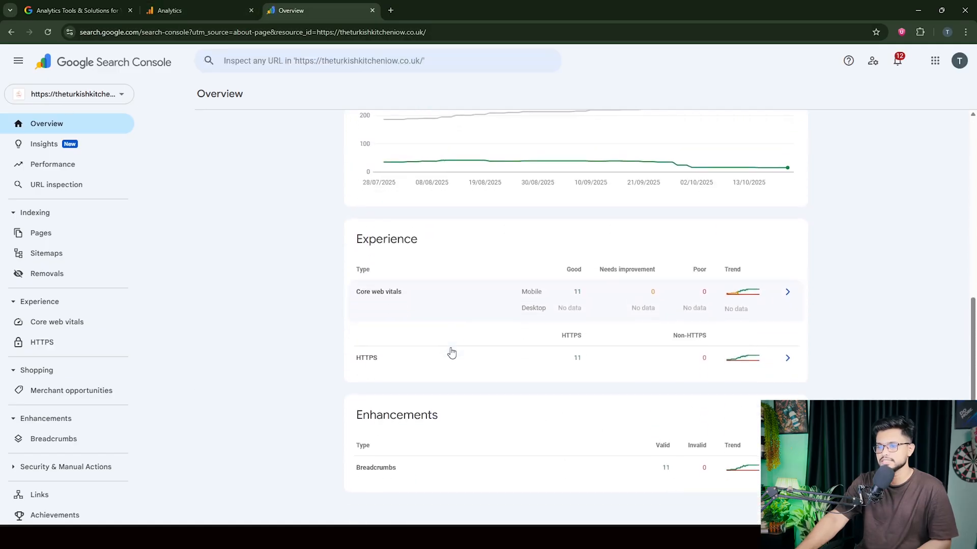
Examine the Page indexing report, including the indexed and not indexed totals and the reasons why pages aren't indexed.
{"action": "left_click", "coordinate": [43, 233]}
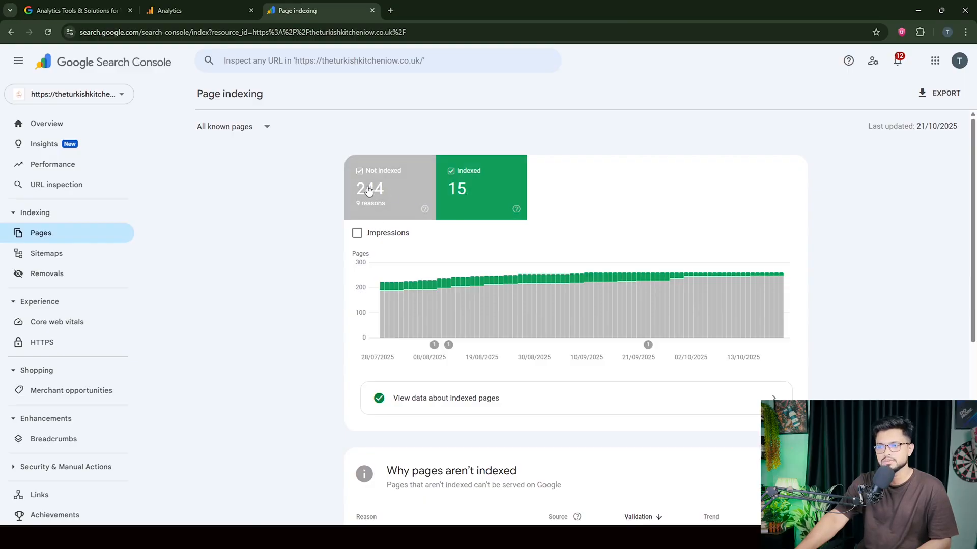
{"action": "scroll", "coordinate": [451, 371], "scroll_direction": "down", "scroll_amount": 3}
{"action": "scroll", "coordinate": [538, 349], "scroll_direction": "up", "scroll_amount": 2}
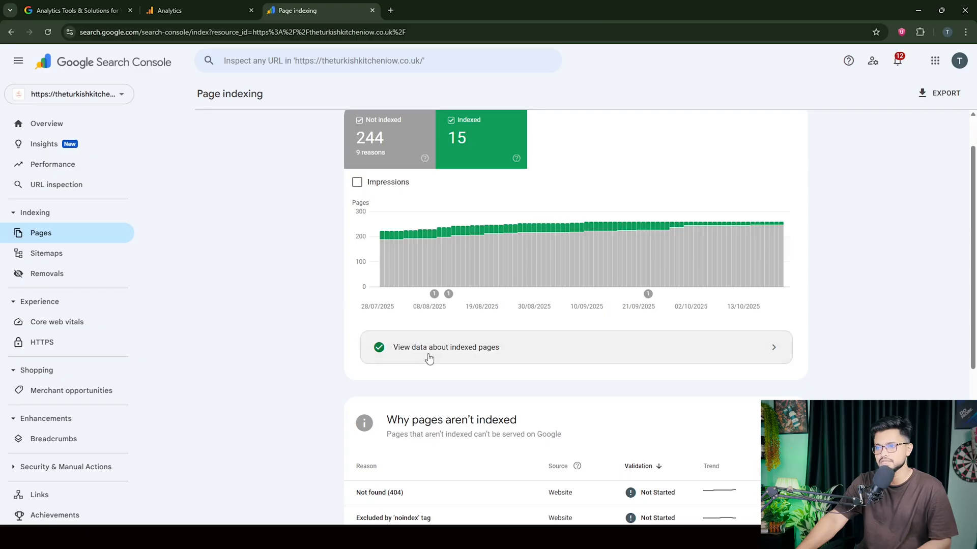
{"action": "scroll", "coordinate": [407, 342], "scroll_direction": "up", "scroll_amount": 1}
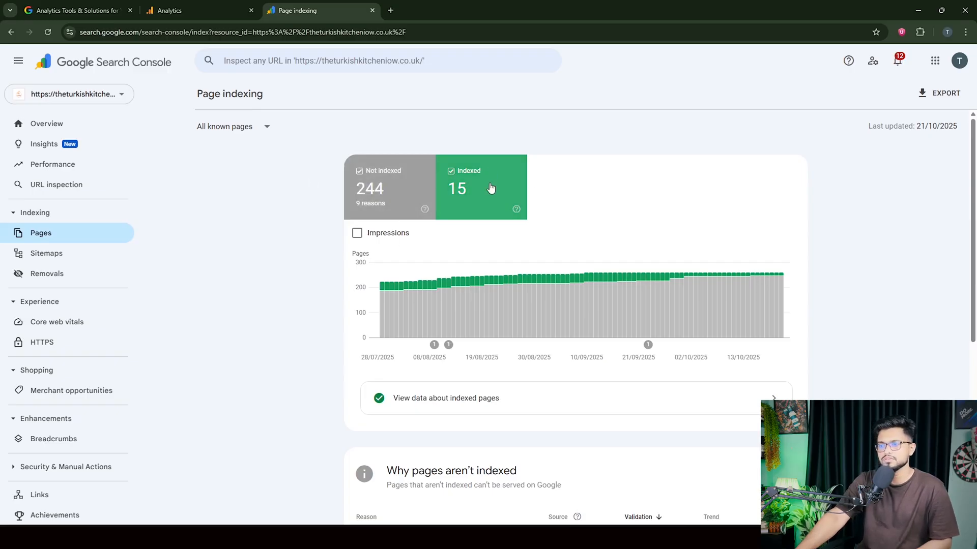
{"action": "scroll", "coordinate": [480, 229], "scroll_direction": "down", "scroll_amount": 5}
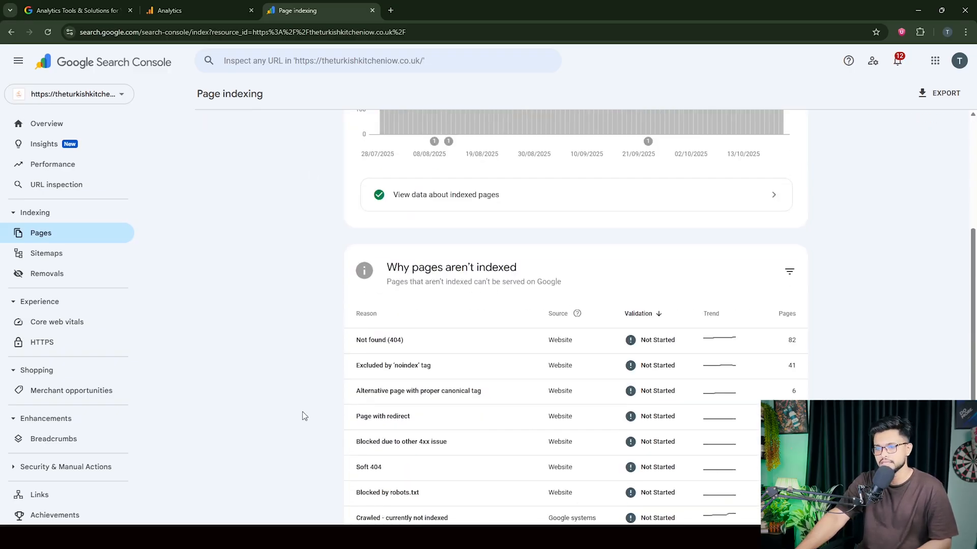
{"action": "scroll", "coordinate": [508, 305], "scroll_direction": "up", "scroll_amount": 1}
{"action": "scroll", "coordinate": [509, 386], "scroll_direction": "up", "scroll_amount": 2}
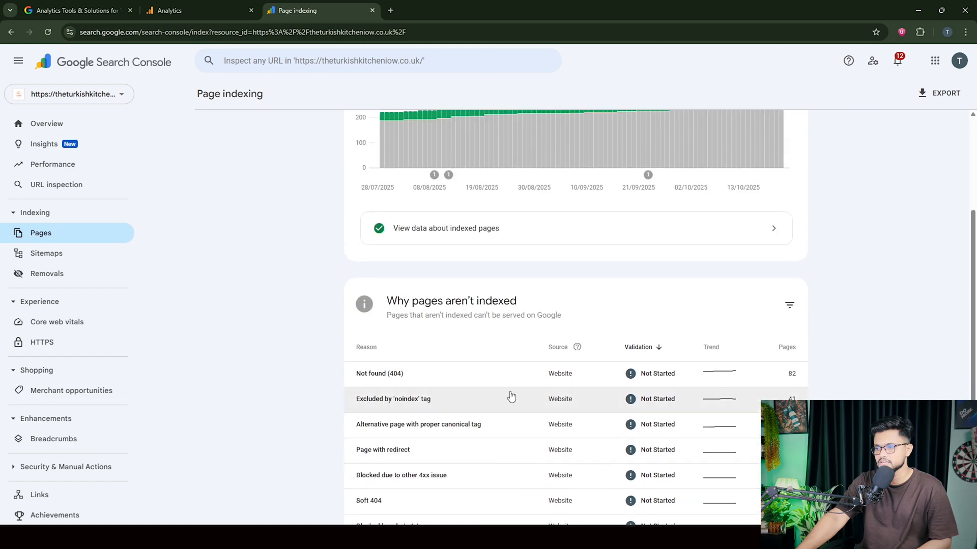
{"action": "scroll", "coordinate": [371, 465], "scroll_direction": "up", "scroll_amount": 3}
{"action": "scroll", "coordinate": [399, 440], "scroll_direction": "up", "scroll_amount": 1}
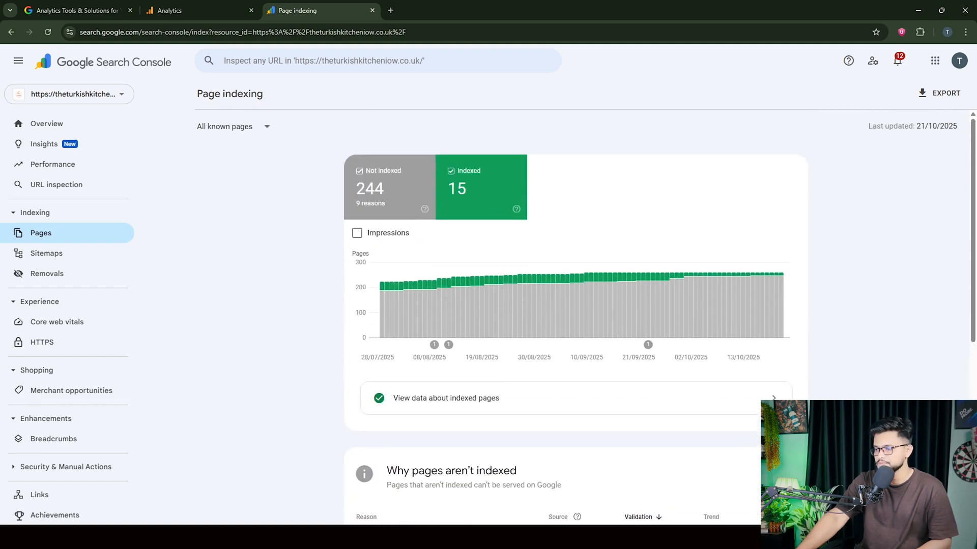
Return to the browser window with the SEO course site, search Google for sitemap generator and open XML-Sitemaps.com.
{"action": "key", "text": "alt+Tab"}
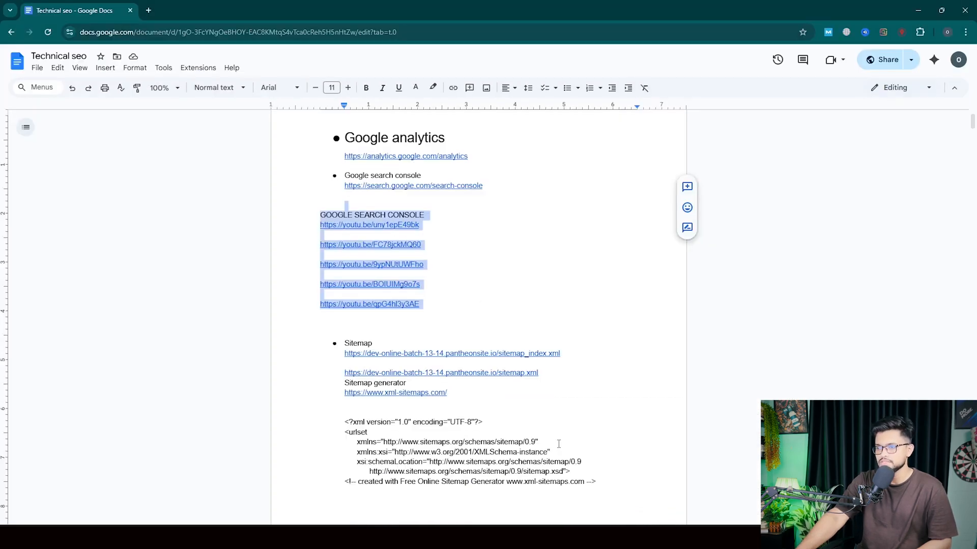
{"action": "key", "text": "alt+Tab"}
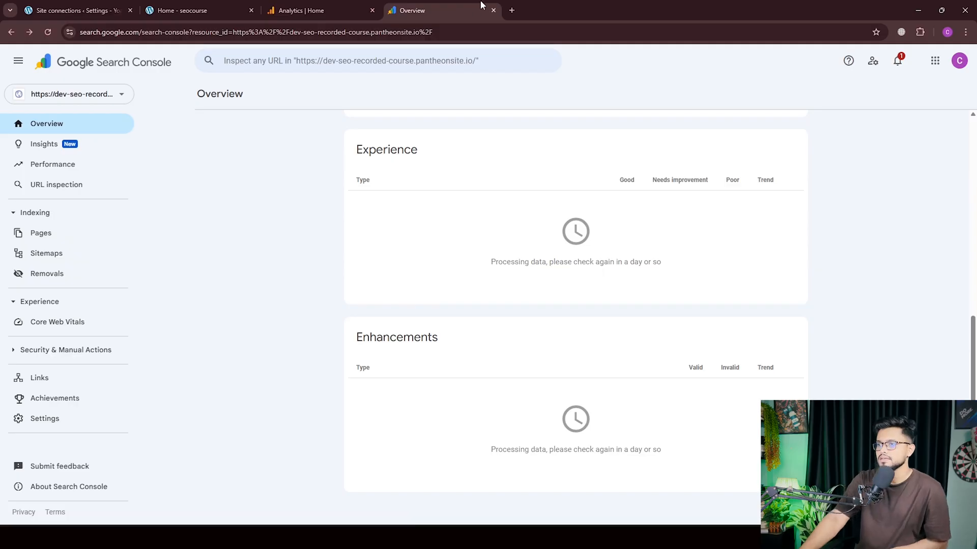
{"action": "left_click", "coordinate": [511, 11]}
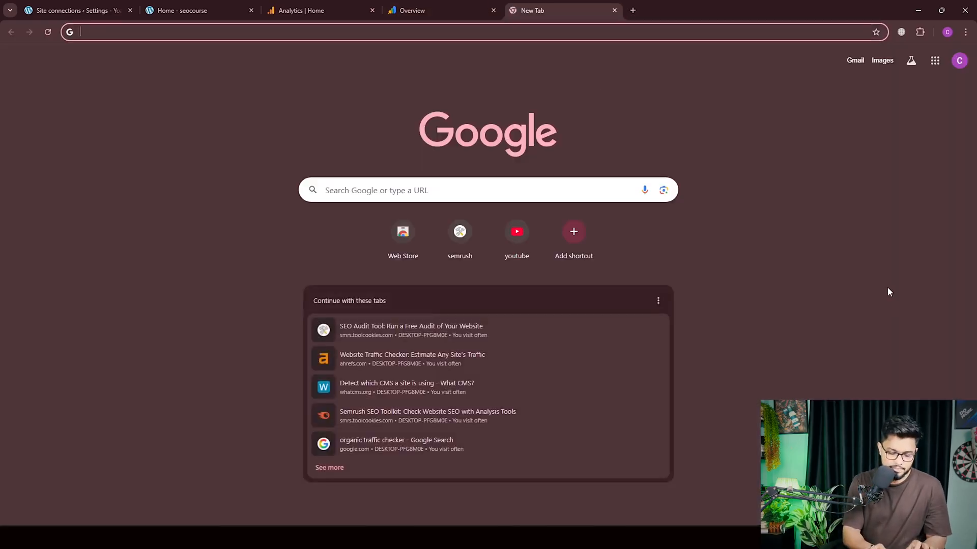
{"action": "type", "text": "sitemap "}
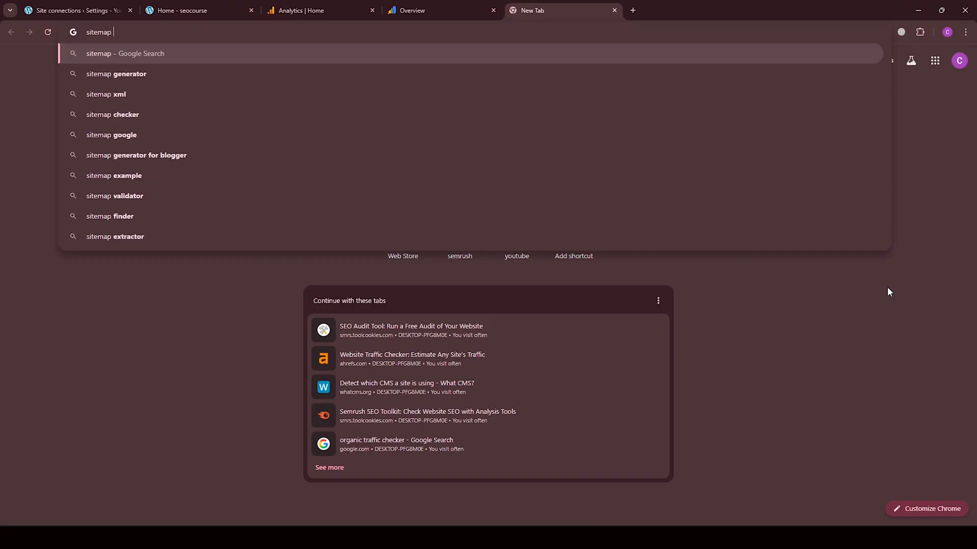
{"action": "type", "text": "generat"}
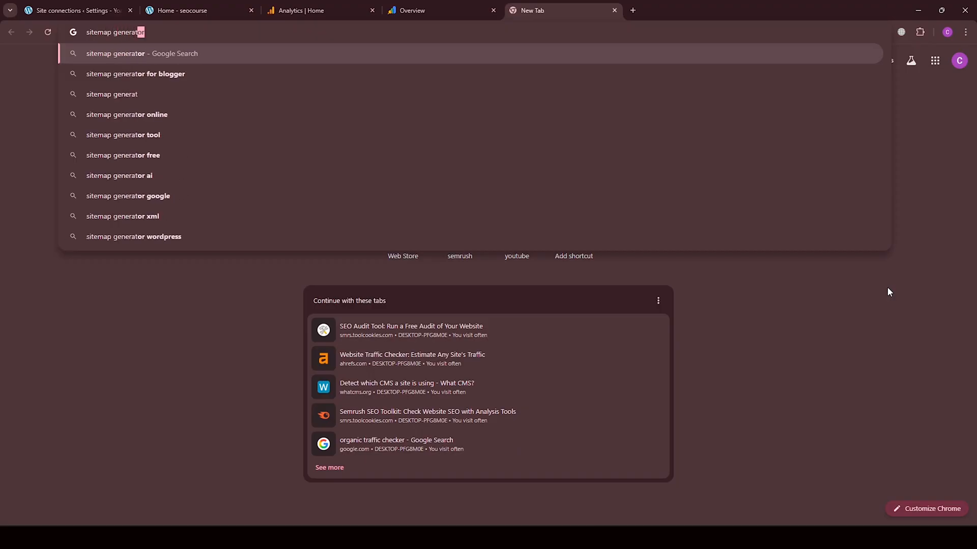
{"action": "type", "text": "or"}
{"action": "key", "text": "Return"}
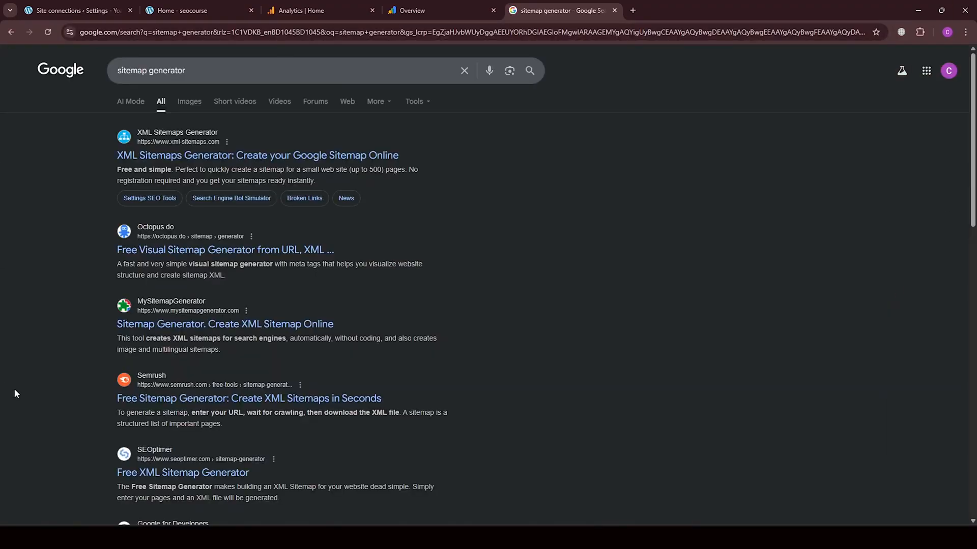
{"action": "left_click", "coordinate": [161, 162]}
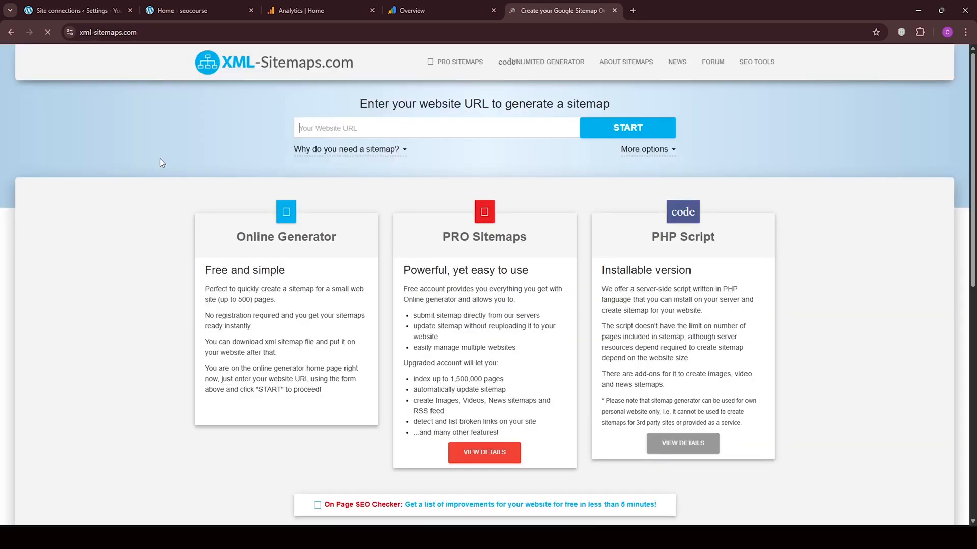
{"action": "mouse_move", "coordinate": [434, 156]}
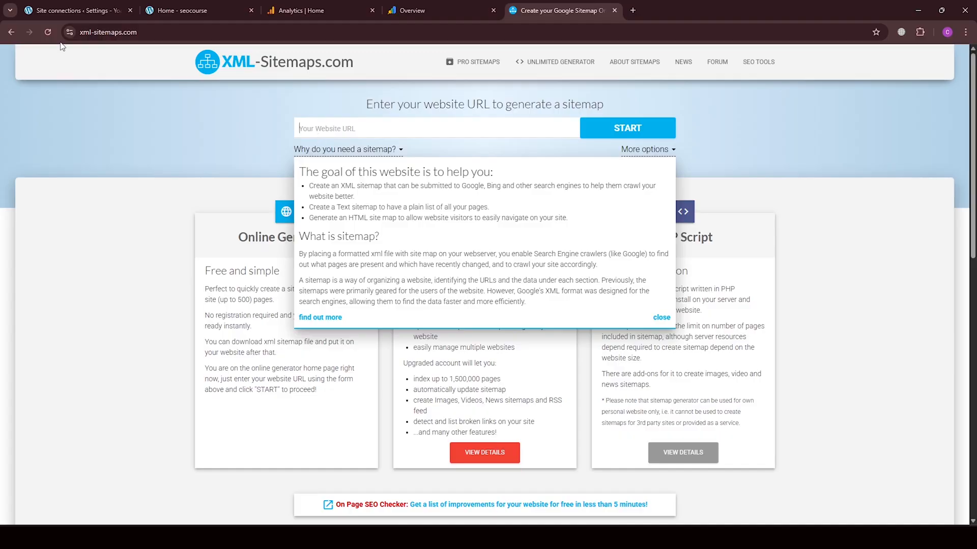
{"action": "left_click", "coordinate": [172, 10]}
{"action": "left_click", "coordinate": [89, 5]}
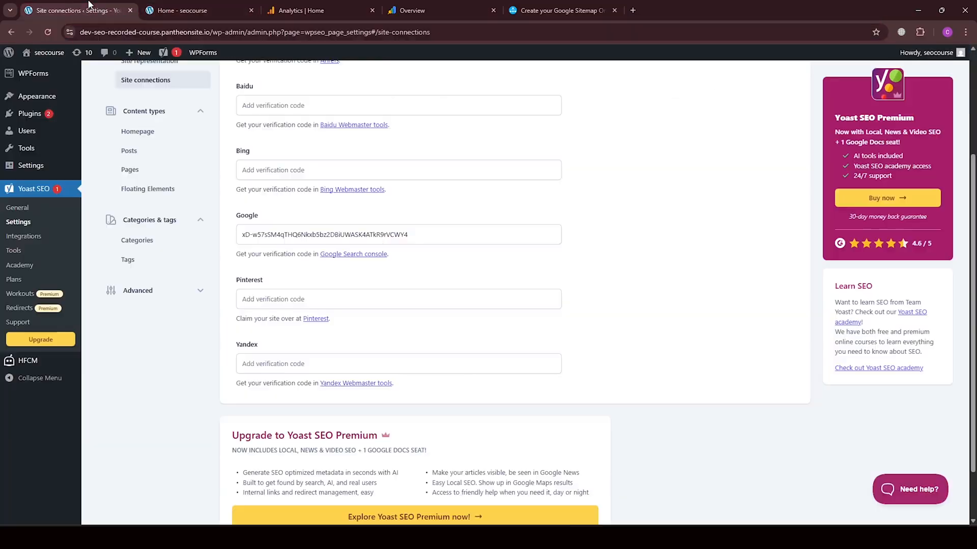
{"action": "left_click", "coordinate": [168, 11]}
{"action": "right_click", "coordinate": [163, 36]}
{"action": "left_click", "coordinate": [212, 120]}
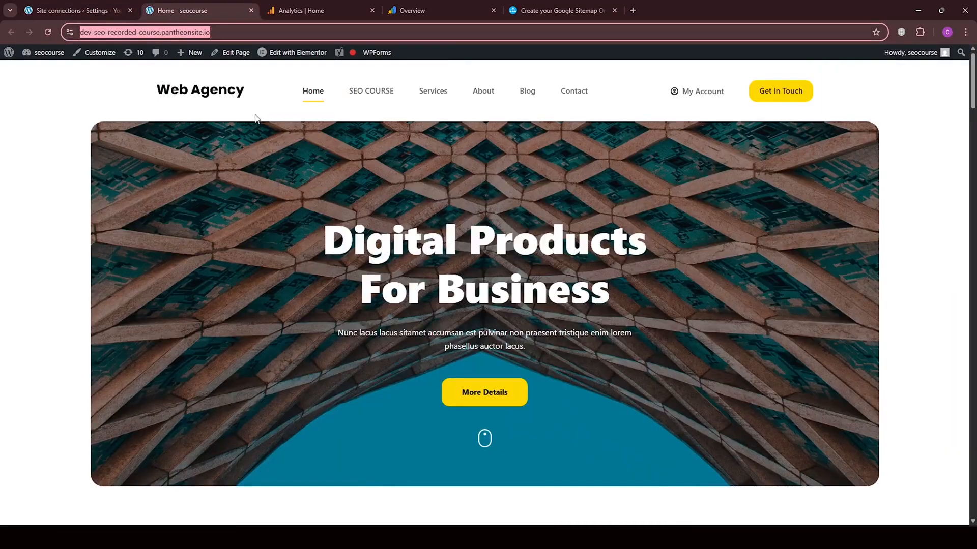
{"action": "left_click", "coordinate": [559, 10]}
{"action": "right_click", "coordinate": [437, 131]}
{"action": "left_click", "coordinate": [472, 249]}
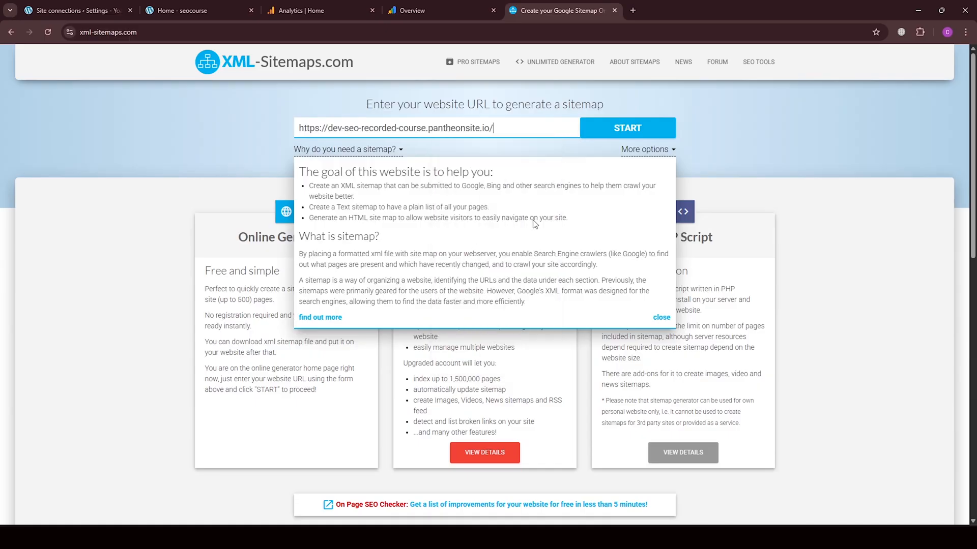
{"action": "left_click", "coordinate": [607, 134]}
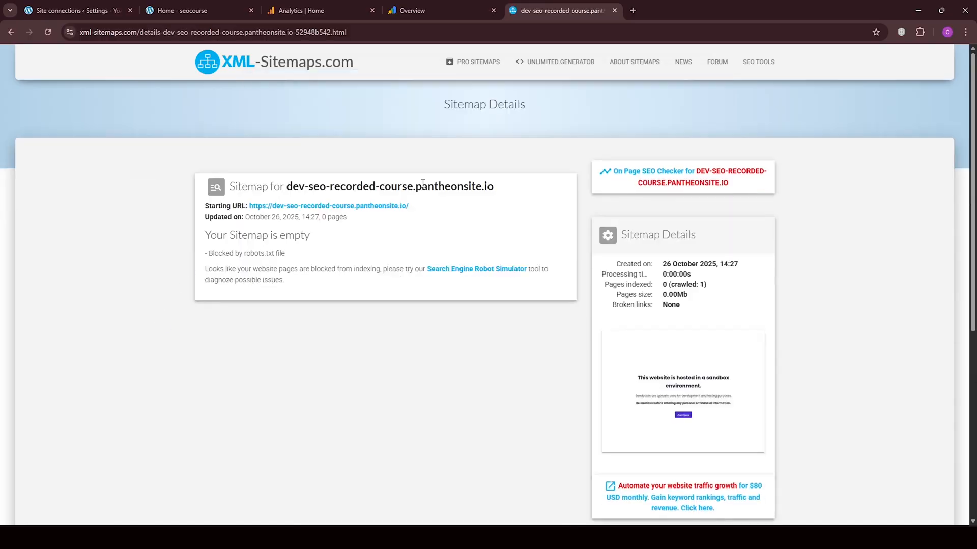
Check the generator's message about the course site's sitemap and revisit the site's home page.
{"action": "left_click_drag", "start_coordinate": [203, 237], "coordinate": [312, 248]}
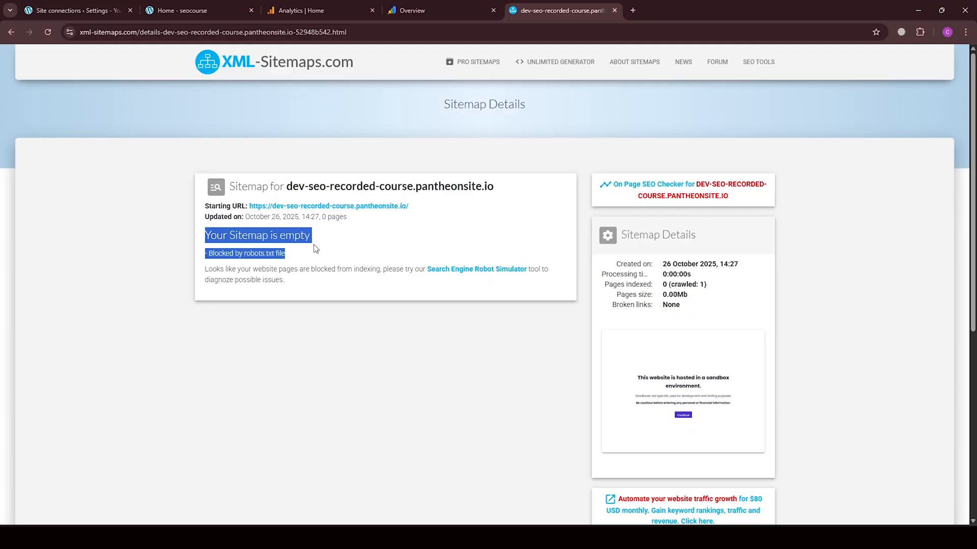
{"action": "left_click", "coordinate": [178, 10]}
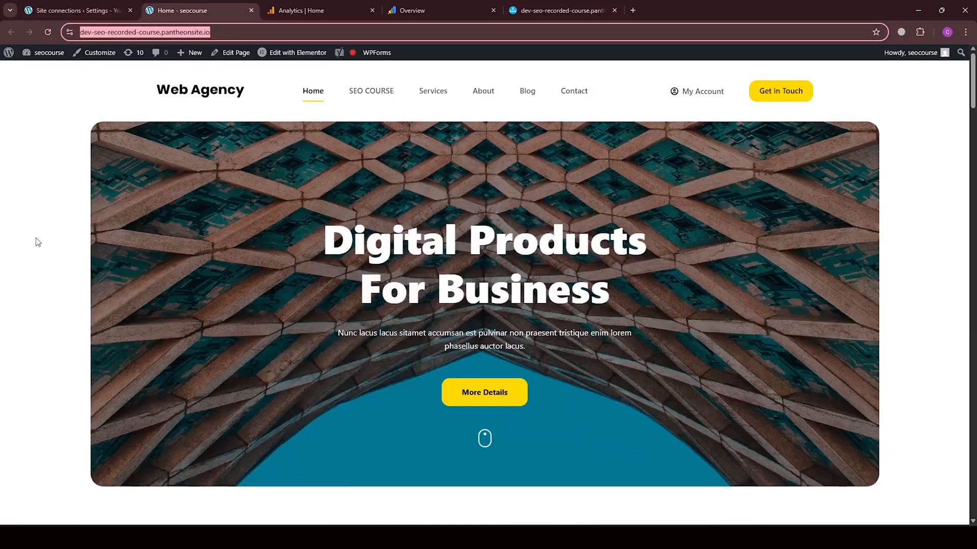
{"action": "left_click", "coordinate": [556, 10]}
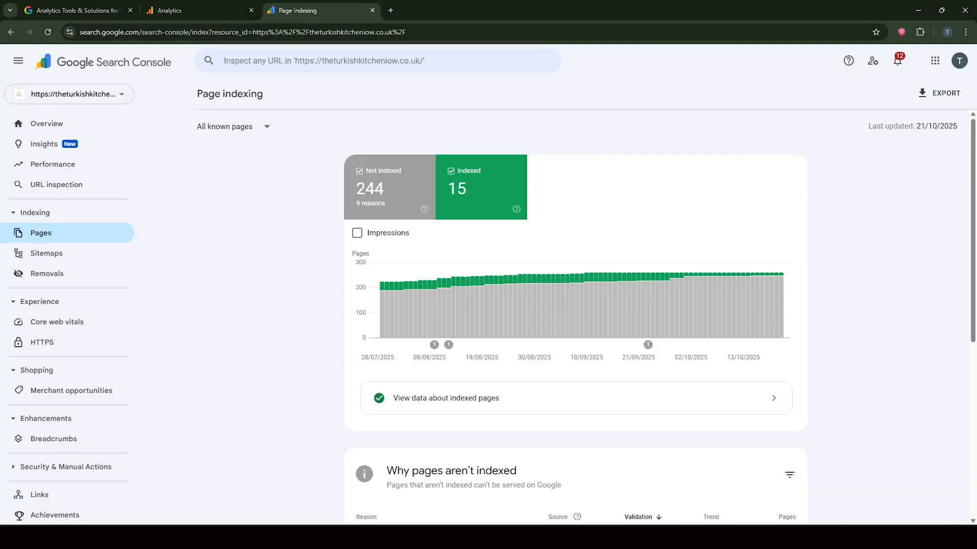
{"action": "left_click", "coordinate": [241, 5]}
{"action": "left_click", "coordinate": [352, 12]}
{"action": "left_click", "coordinate": [184, 3]}
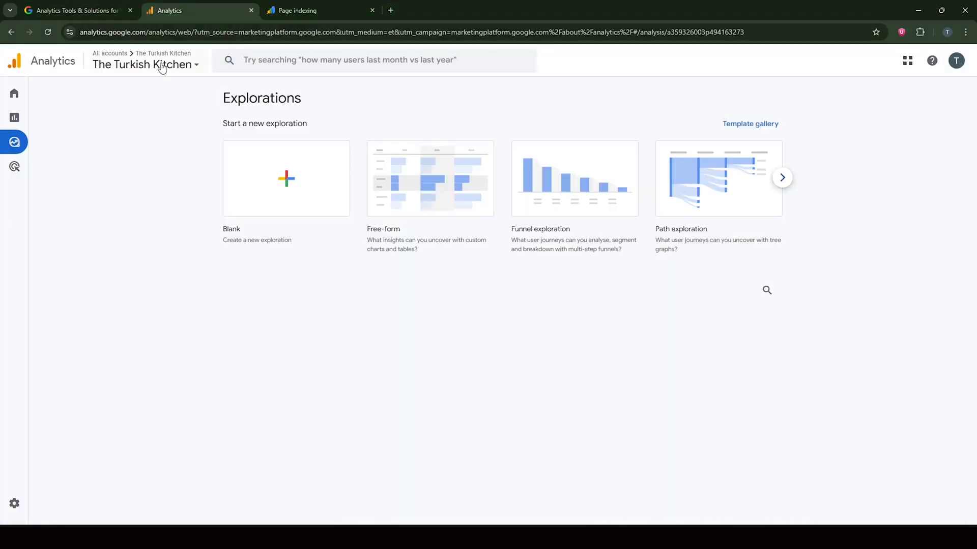
{"action": "left_click", "coordinate": [390, 10]}
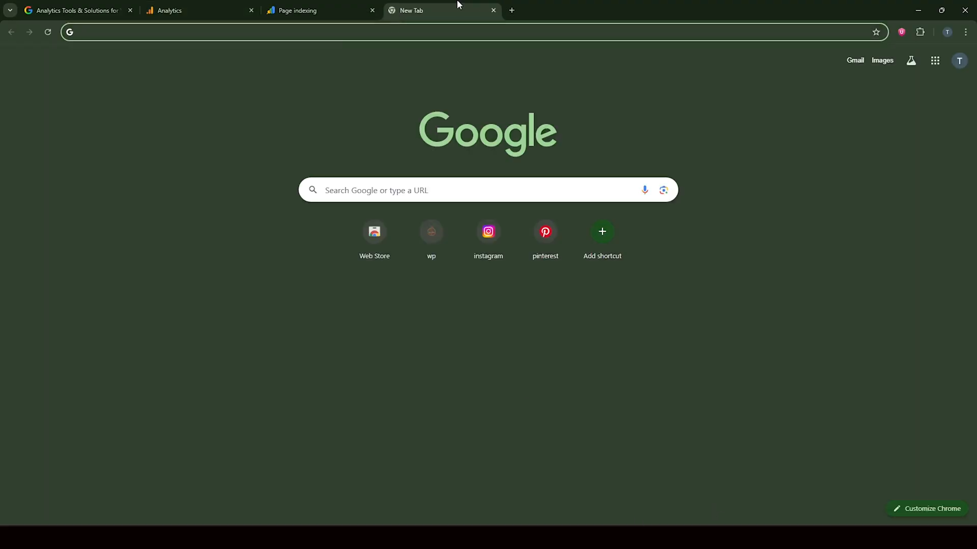
{"action": "left_click", "coordinate": [366, 10]}
{"action": "left_click", "coordinate": [392, 9]}
{"action": "type", "text": "the"}
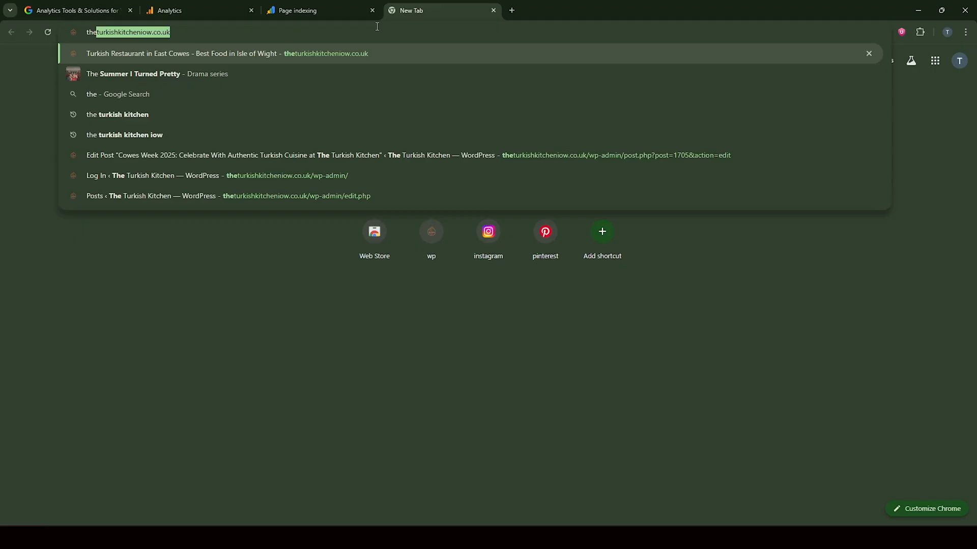
{"action": "key", "text": "BackSpace"}
{"action": "key", "text": "BackSpace"}
{"action": "key", "text": "BackSpace"}
{"action": "key", "text": "BackSpace"}
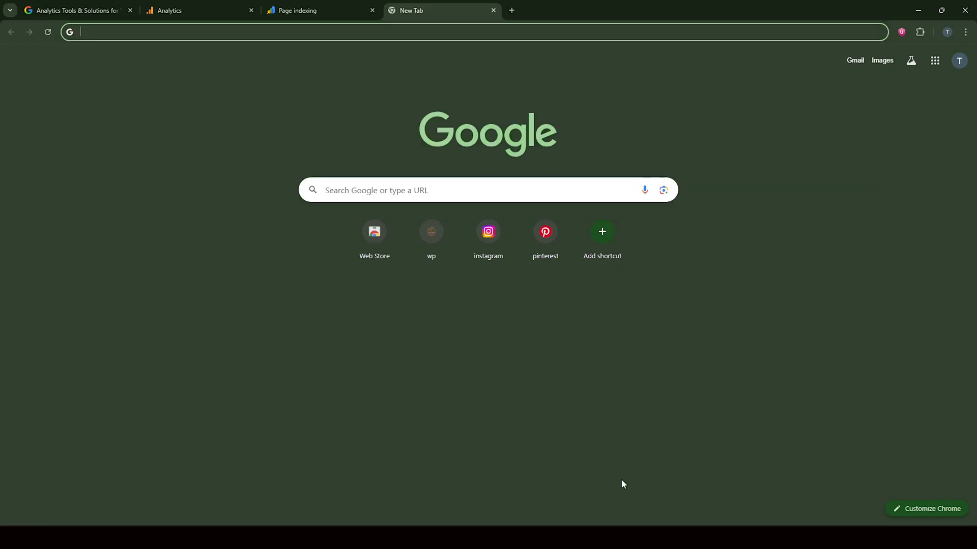
Return to the browser window with the SEO course site, search Google for freelancer ruhit youtube and open the site's YouTube SEO & Client Hunting course page.
{"action": "key", "text": "alt+Tab"}
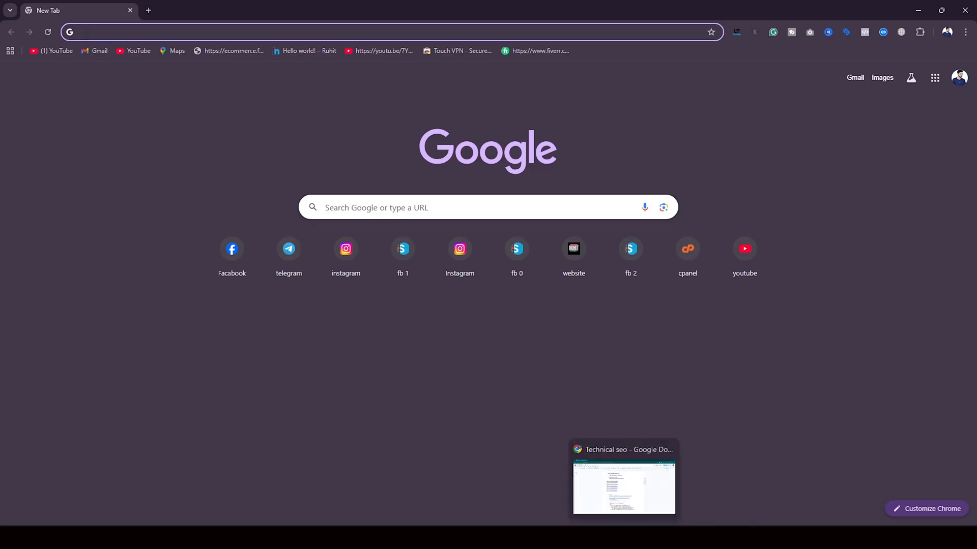
{"action": "left_click", "coordinate": [602, 537]}
{"action": "left_click", "coordinate": [631, 11]}
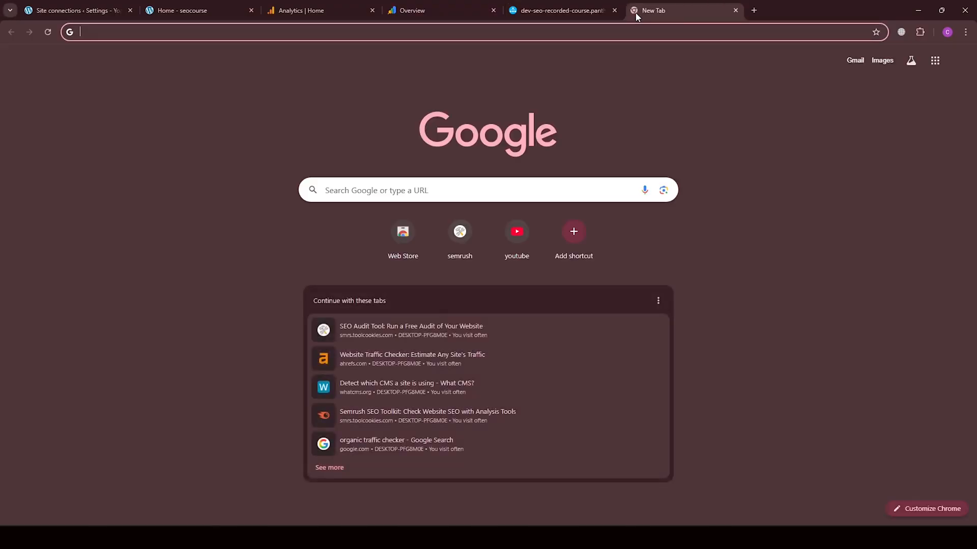
{"action": "type", "text": "fre"}
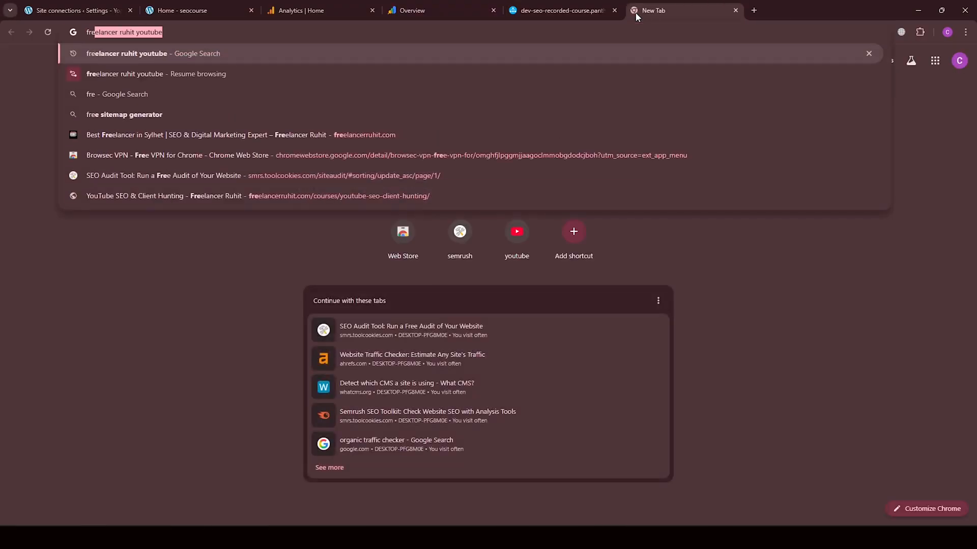
{"action": "key", "text": "Return"}
{"action": "scroll", "coordinate": [168, 231], "scroll_direction": "down", "scroll_amount": 5}
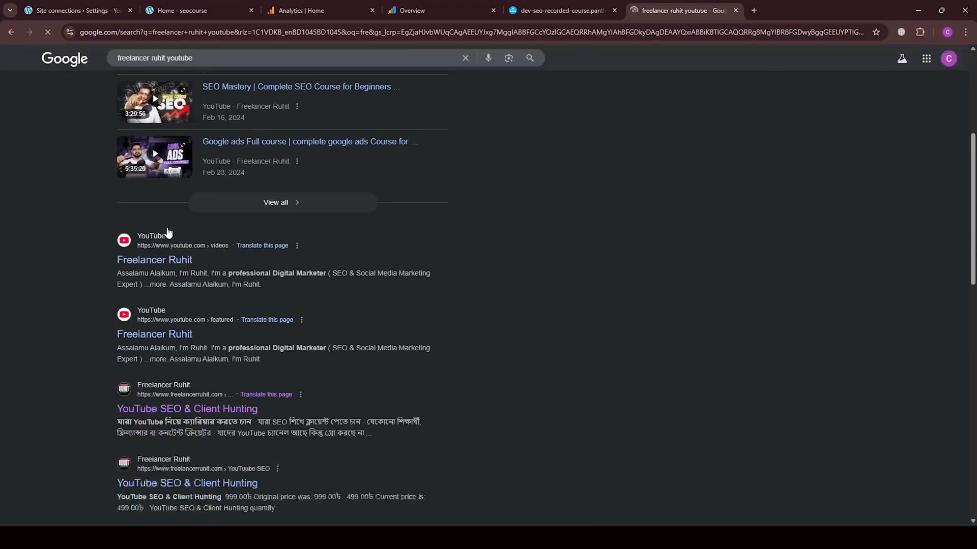
{"action": "scroll", "coordinate": [168, 232], "scroll_direction": "down", "scroll_amount": 2}
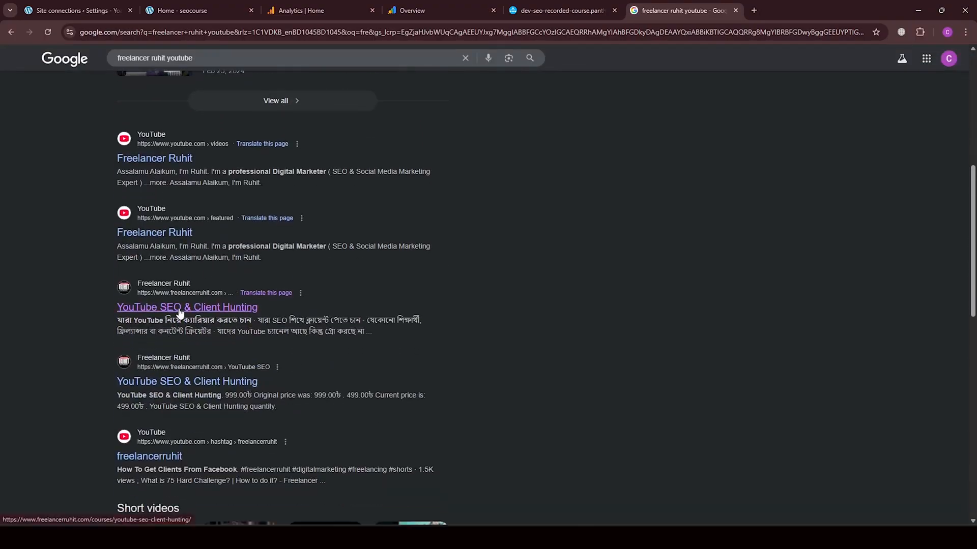
{"action": "left_click", "coordinate": [179, 314]}
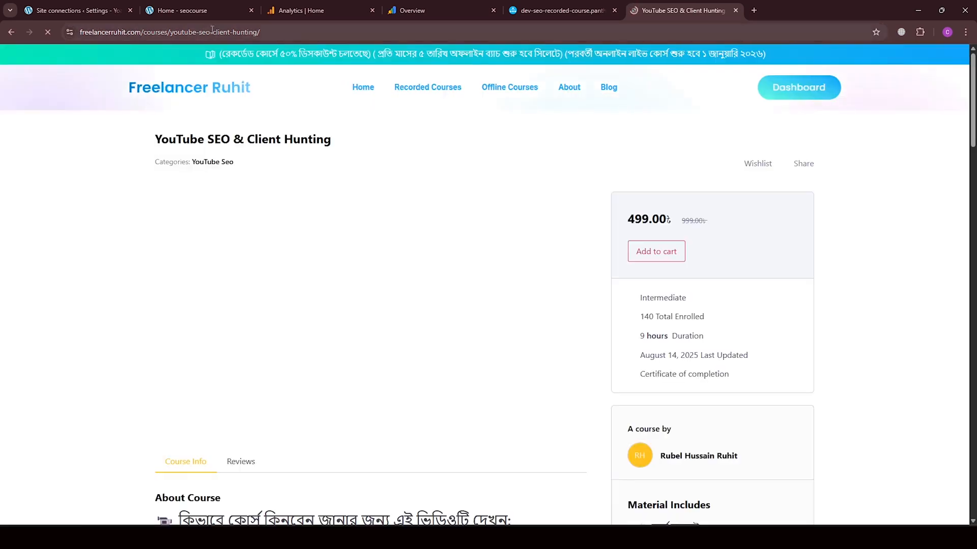
{"action": "left_click", "coordinate": [168, 32]}
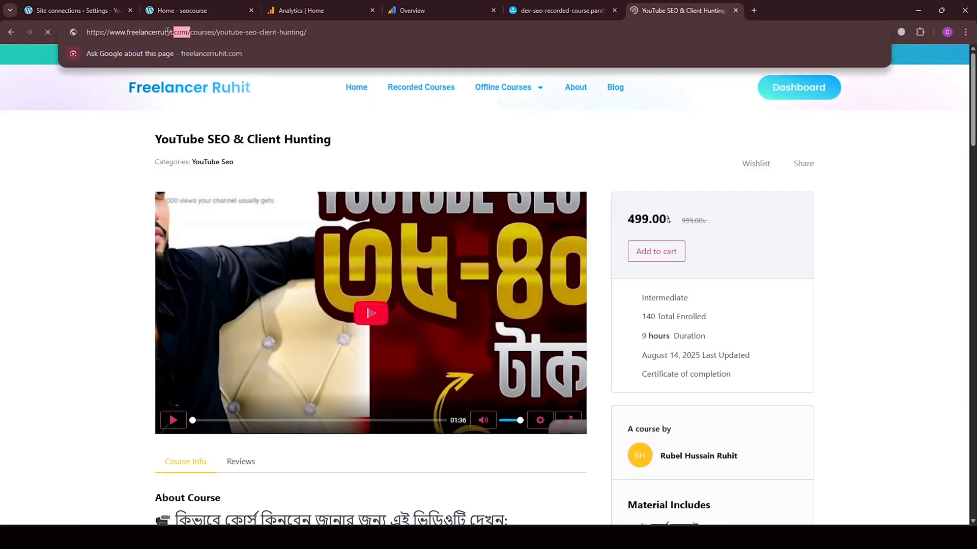
{"action": "left_click_drag", "start_coordinate": [168, 31], "coordinate": [86, 32]}
{"action": "right_click", "coordinate": [117, 32]}
{"action": "left_click", "coordinate": [148, 125]}
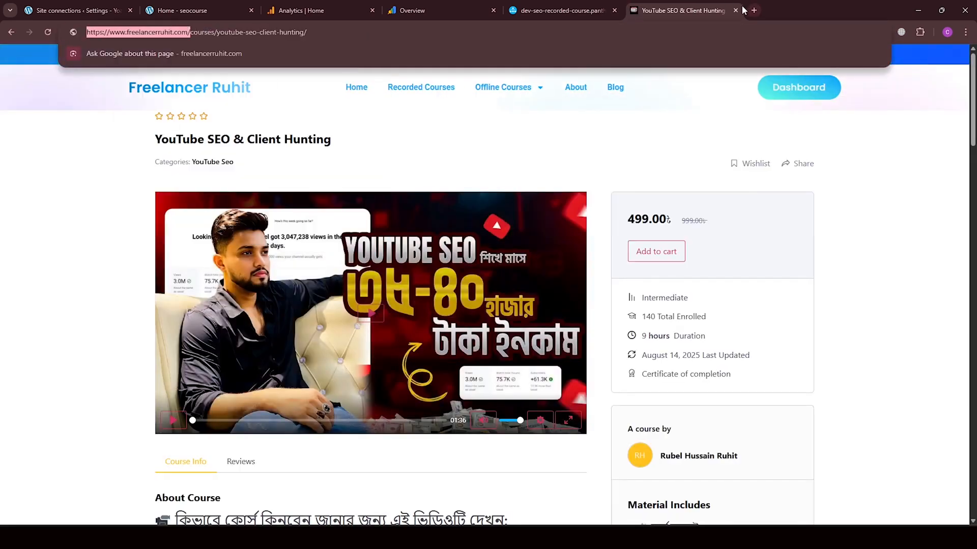
{"action": "left_click", "coordinate": [735, 10]}
{"action": "left_click", "coordinate": [437, 8]}
{"action": "left_click", "coordinate": [558, 6]}
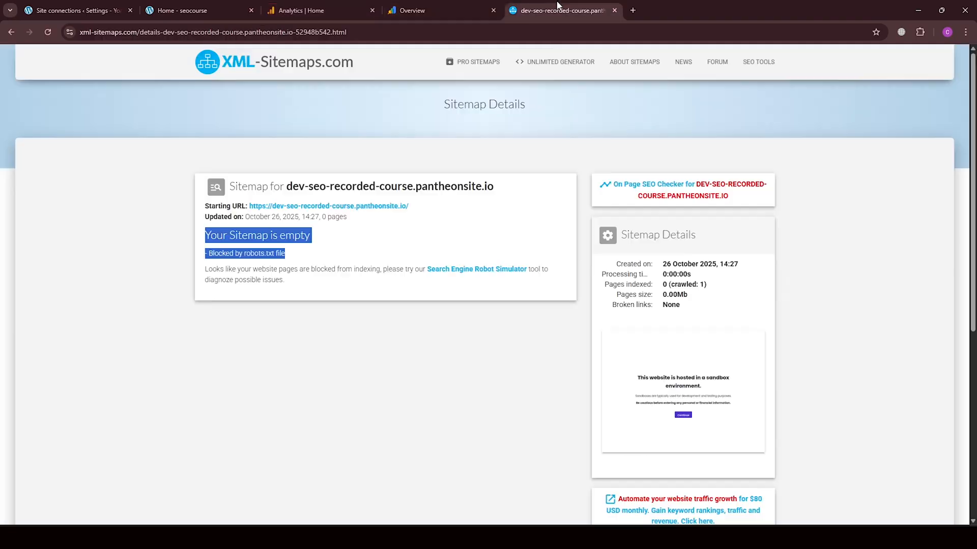
{"action": "left_click", "coordinate": [11, 32]}
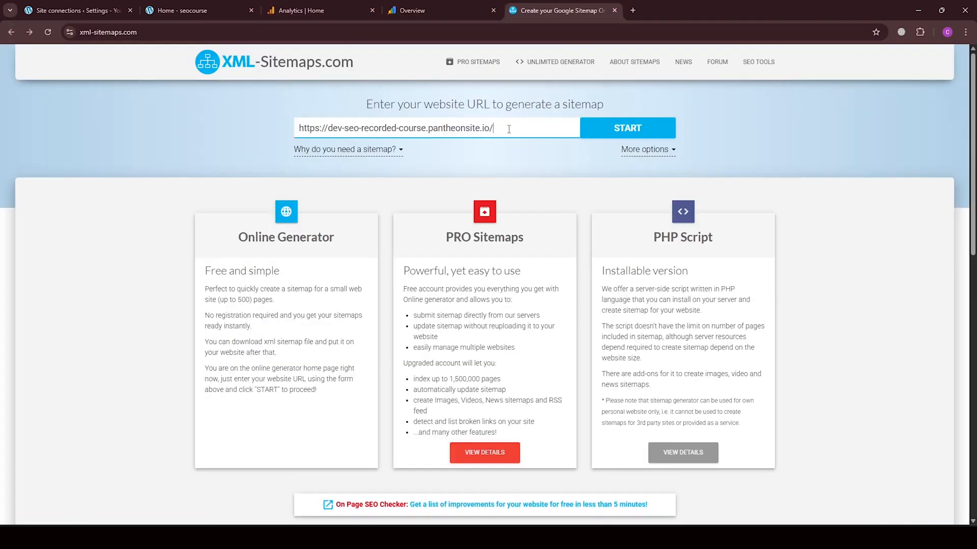
{"action": "left_click_drag", "start_coordinate": [509, 130], "coordinate": [242, 131]}
{"action": "key", "text": "BackSpace"}
{"action": "key", "text": "ctrl+v"}
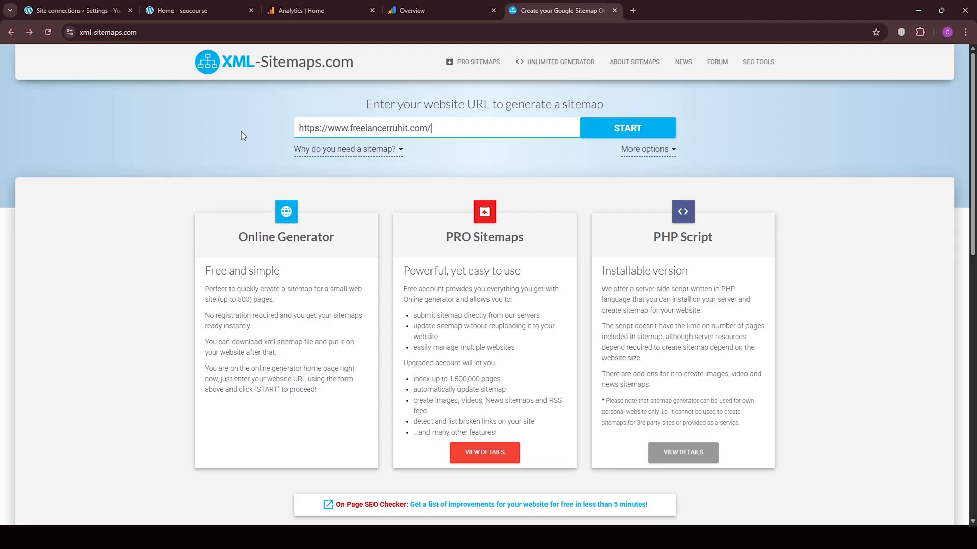
{"action": "left_click", "coordinate": [610, 130]}
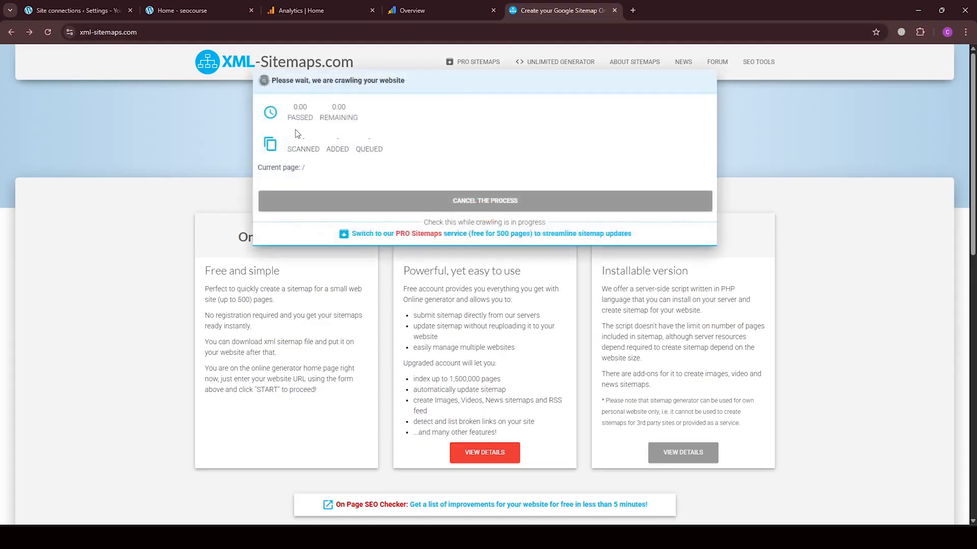
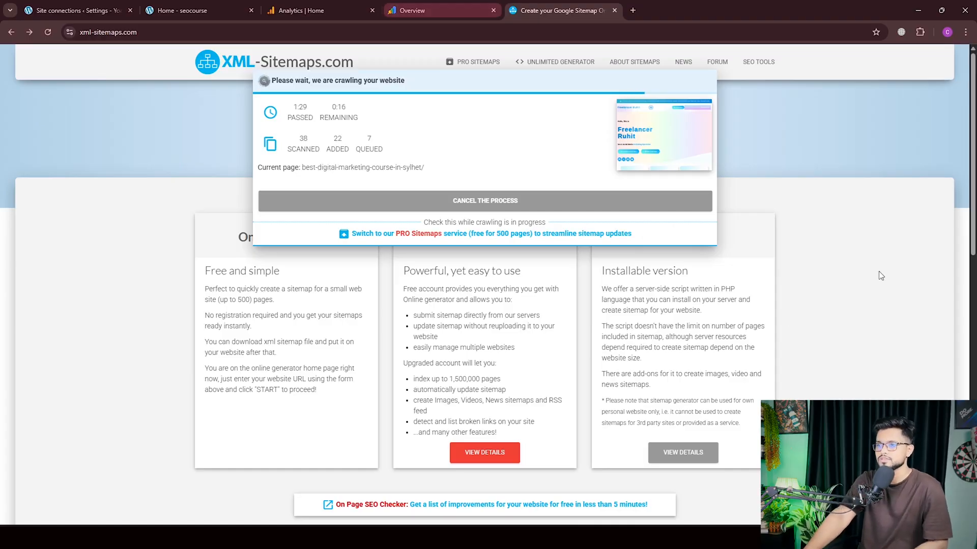
Copy the XML-Sitemaps.com page address while the site is being crawled.
{"action": "left_click", "coordinate": [441, 9]}
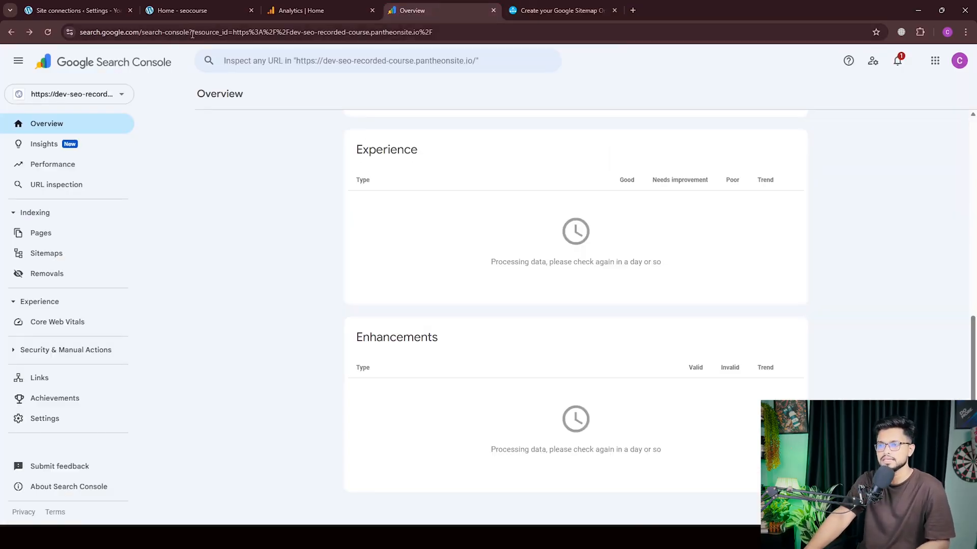
{"action": "key", "text": "ctrl+Tab"}
{"action": "left_click", "coordinate": [149, 34]}
{"action": "right_click", "coordinate": [149, 34]}
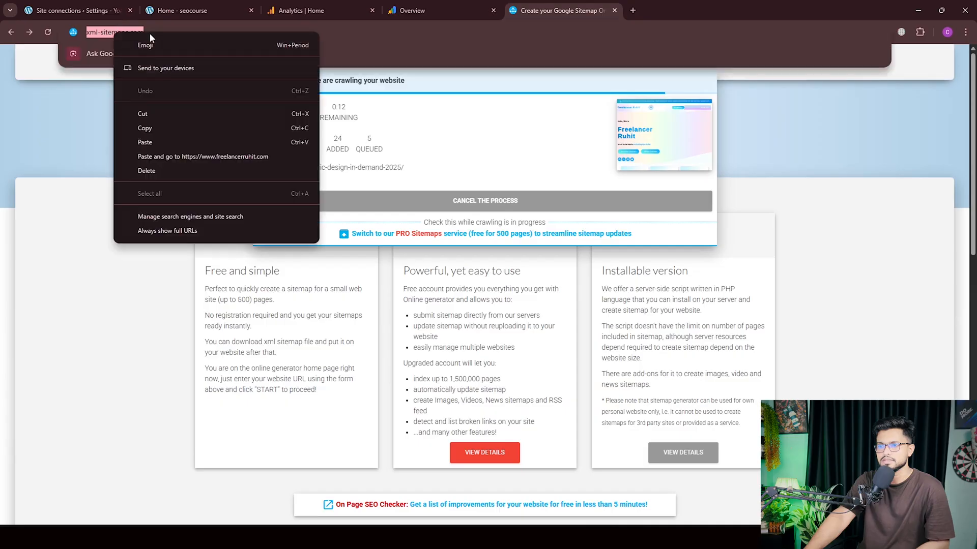
{"action": "left_click", "coordinate": [182, 127]}
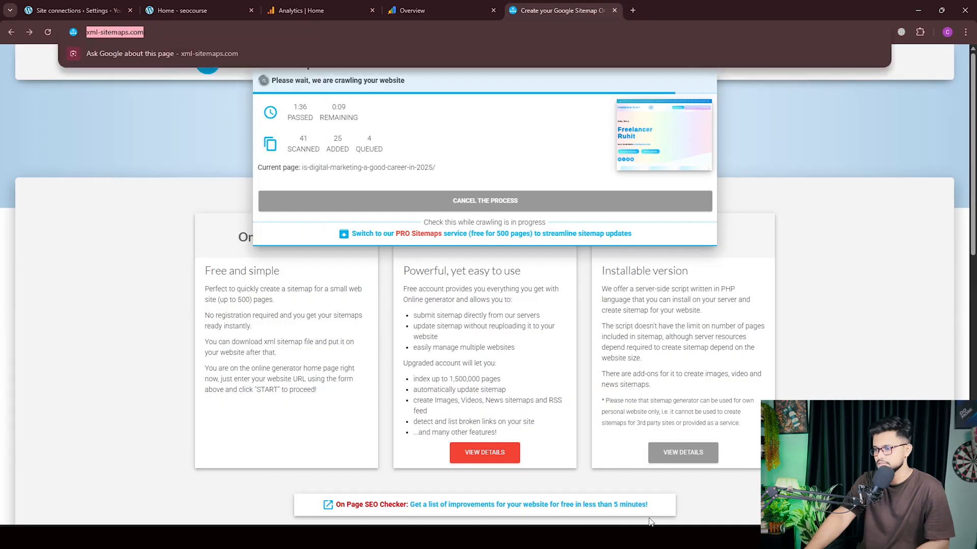
Switch to the Technical seo document in Google Docs and review the sitemap notes, generator link, sample XML code and cPanel instructions.
{"action": "key", "text": "alt+Tab"}
{"action": "scroll", "coordinate": [420, 372], "scroll_direction": "down", "scroll_amount": 2}
{"action": "left_click", "coordinate": [413, 240]}
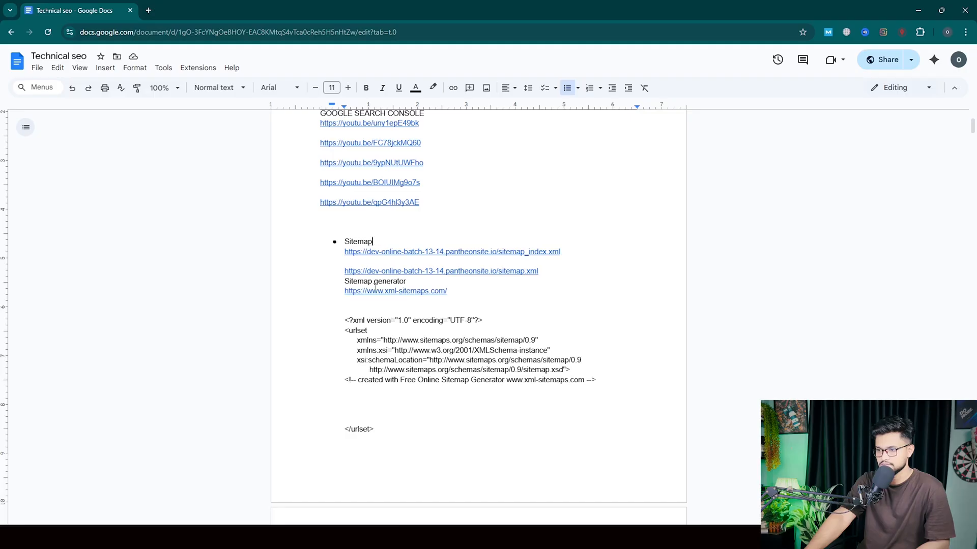
{"action": "left_click", "coordinate": [473, 293]}
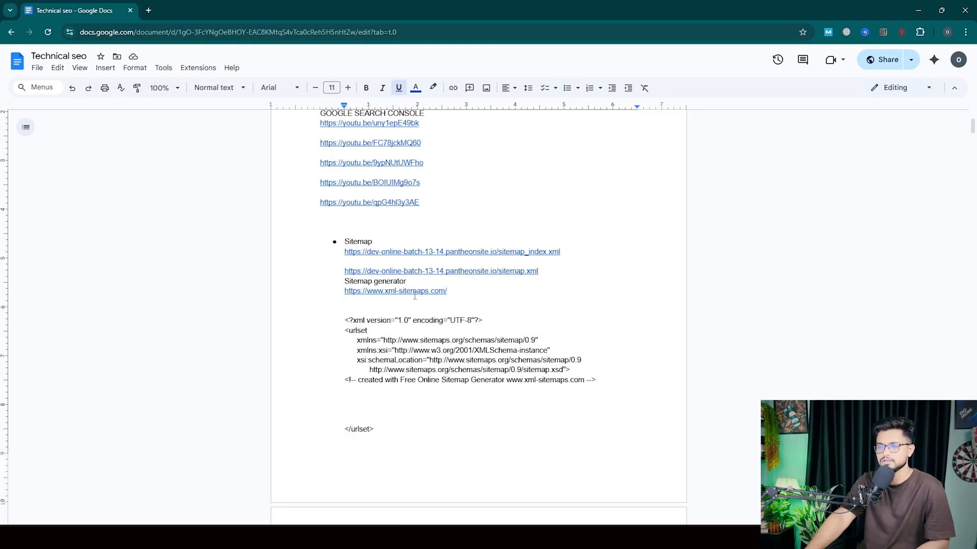
{"action": "scroll", "coordinate": [401, 289], "scroll_direction": "down", "scroll_amount": 1}
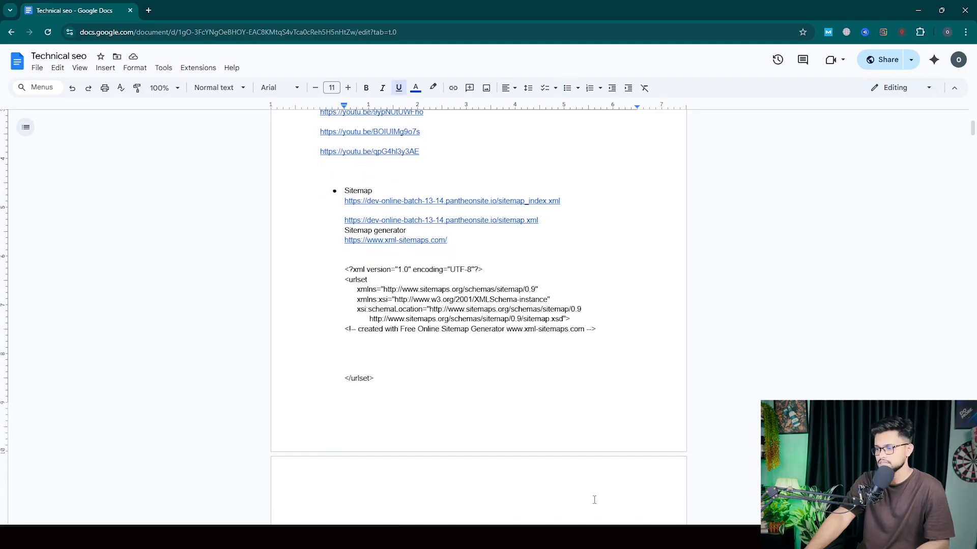
{"action": "scroll", "coordinate": [381, 359], "scroll_direction": "down", "scroll_amount": 4}
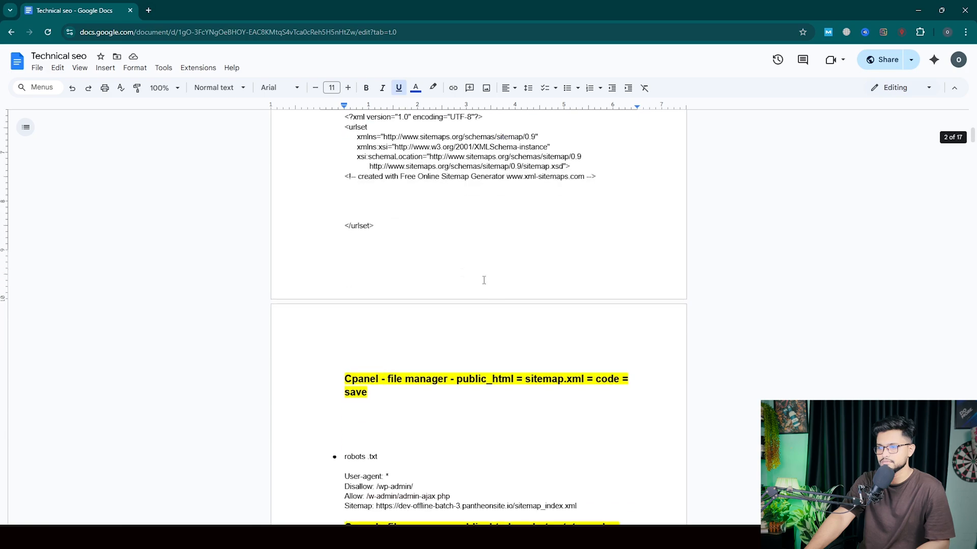
{"action": "scroll", "coordinate": [483, 280], "scroll_direction": "up", "scroll_amount": 2}
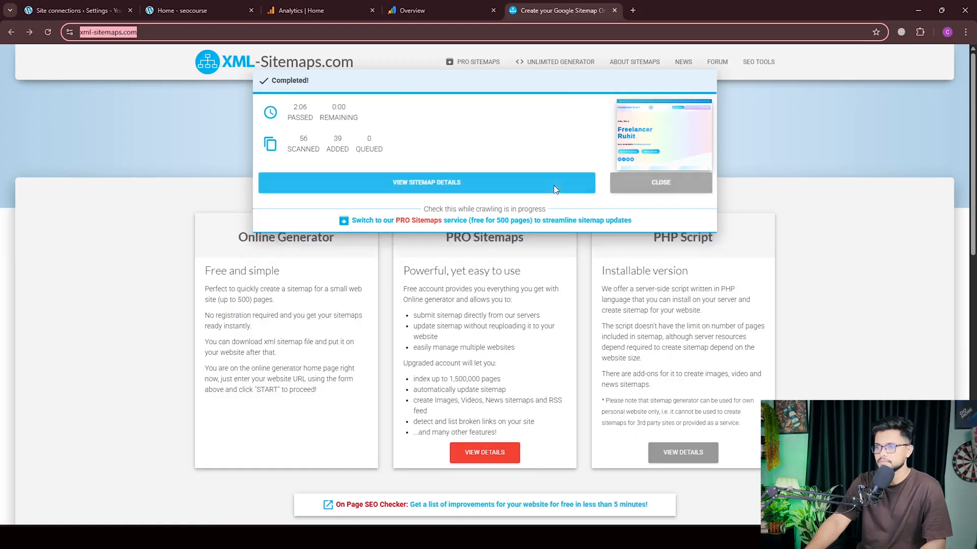
{"action": "left_click", "coordinate": [451, 184]}
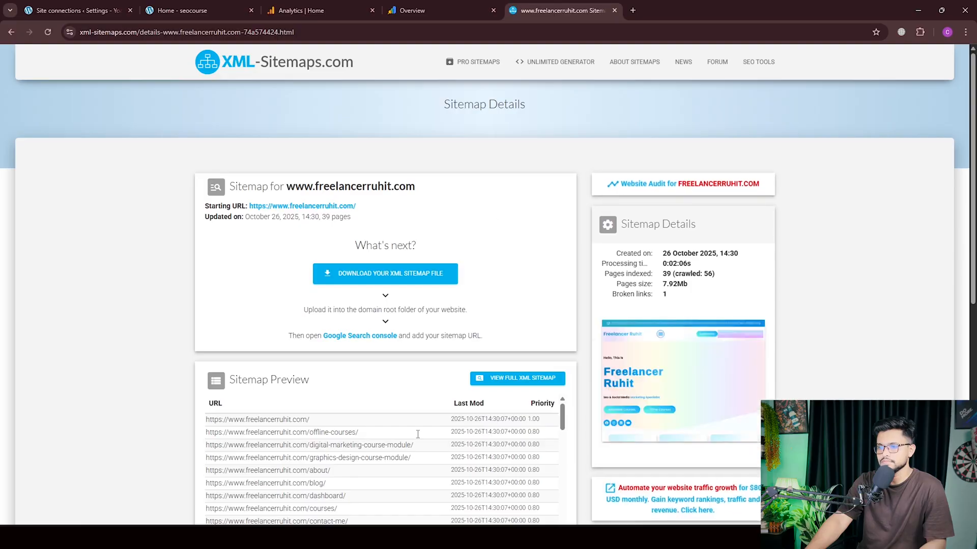
{"action": "left_click", "coordinate": [399, 283]}
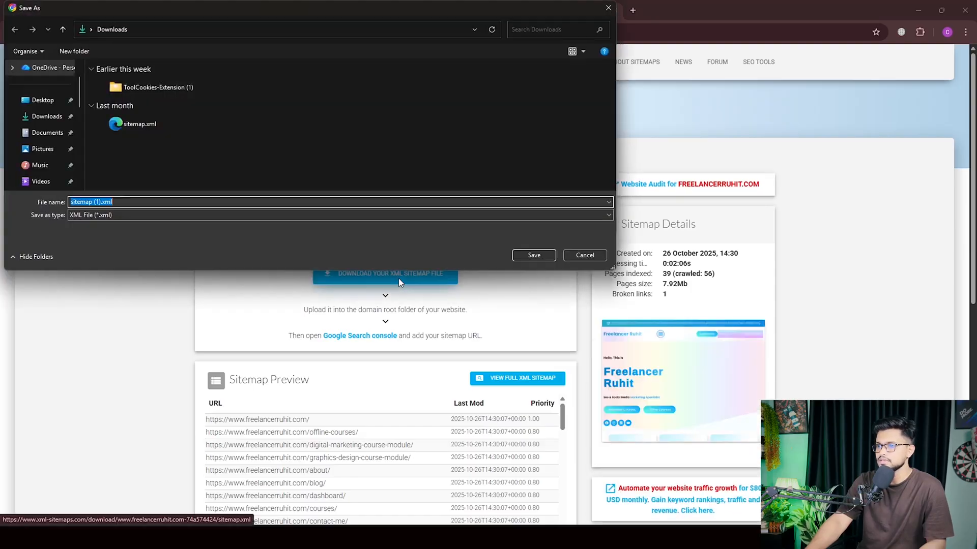
{"action": "left_click", "coordinate": [541, 255]}
Open the downloaded sitemap (1).xml and examine its list of page URLs with their lastmod and priority entries.
{"action": "left_click", "coordinate": [835, 56]}
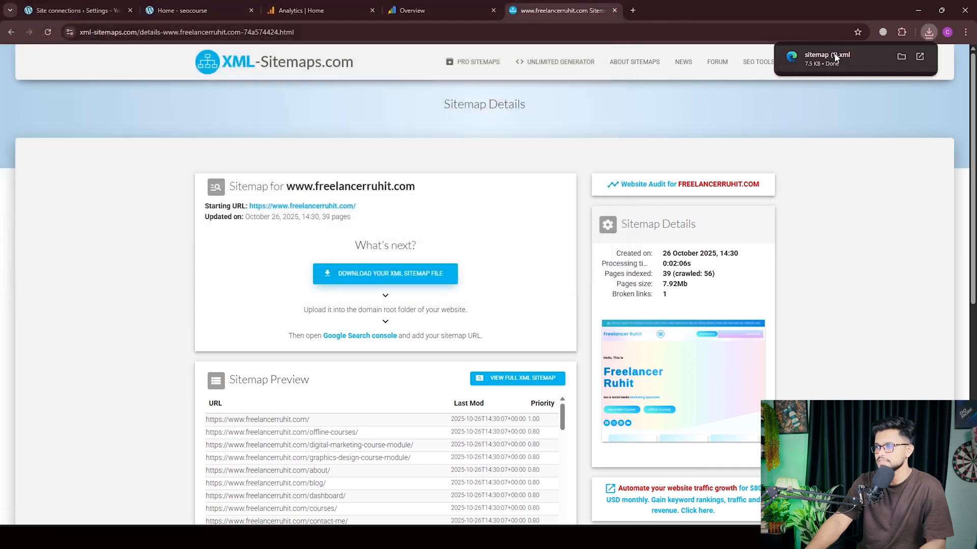
{"action": "scroll", "coordinate": [542, 274], "scroll_direction": "down", "scroll_amount": 15}
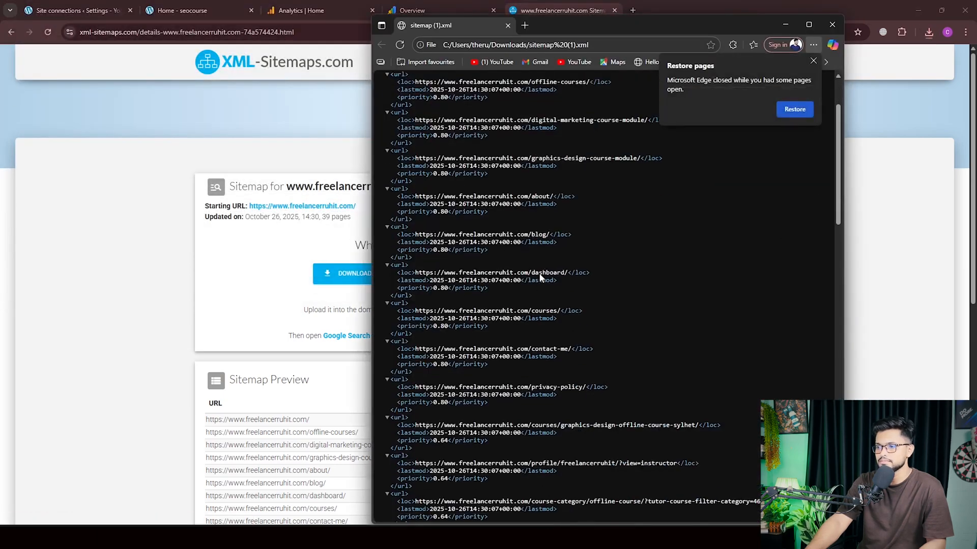
{"action": "scroll", "coordinate": [544, 274], "scroll_direction": "up", "scroll_amount": 10}
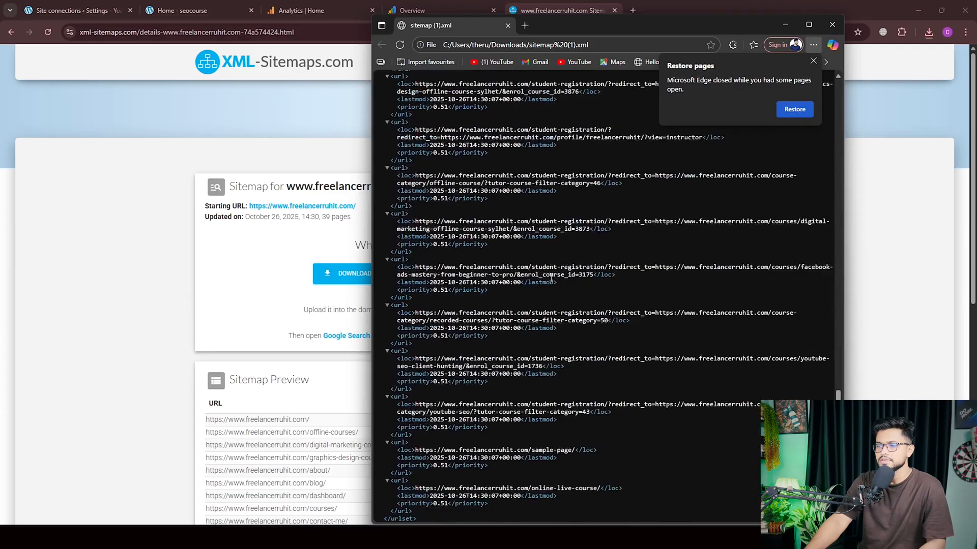
{"action": "scroll", "coordinate": [420, 203], "scroll_direction": "up", "scroll_amount": 8}
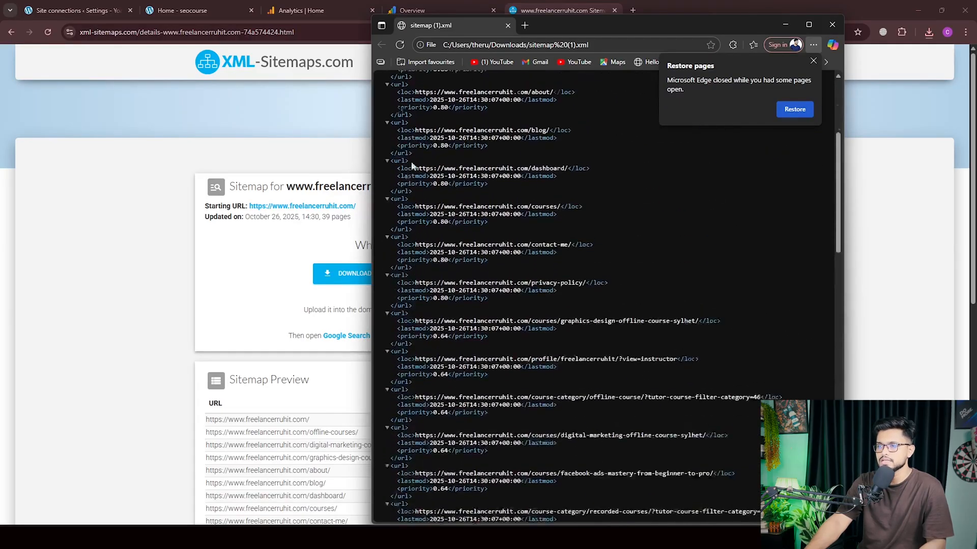
{"action": "left_click_drag", "start_coordinate": [374, 103], "coordinate": [657, 518]}
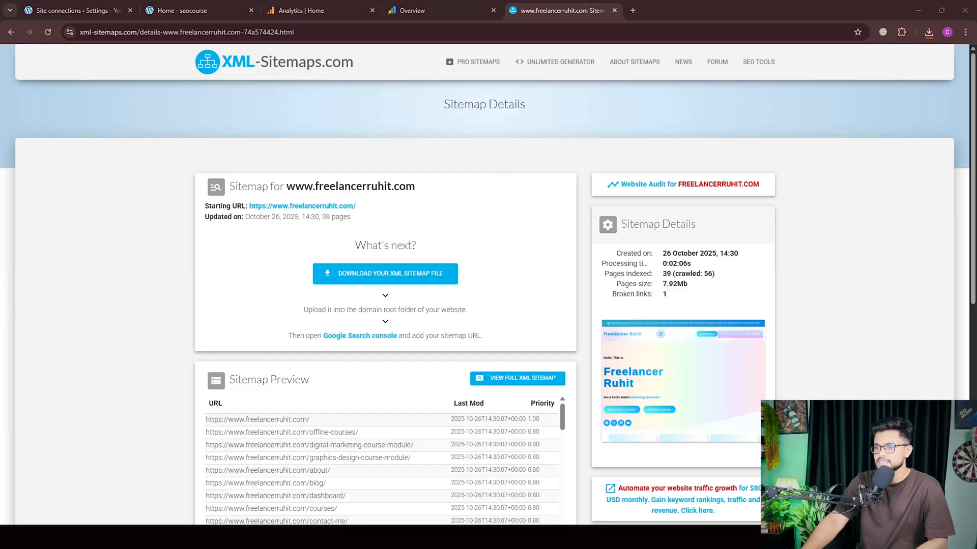
Switch to the other browser window, log in to the Namecheap hosting cPanel and open File Manager.
{"action": "left_click", "coordinate": [556, 537]}
{"action": "left_click", "coordinate": [666, 255]}
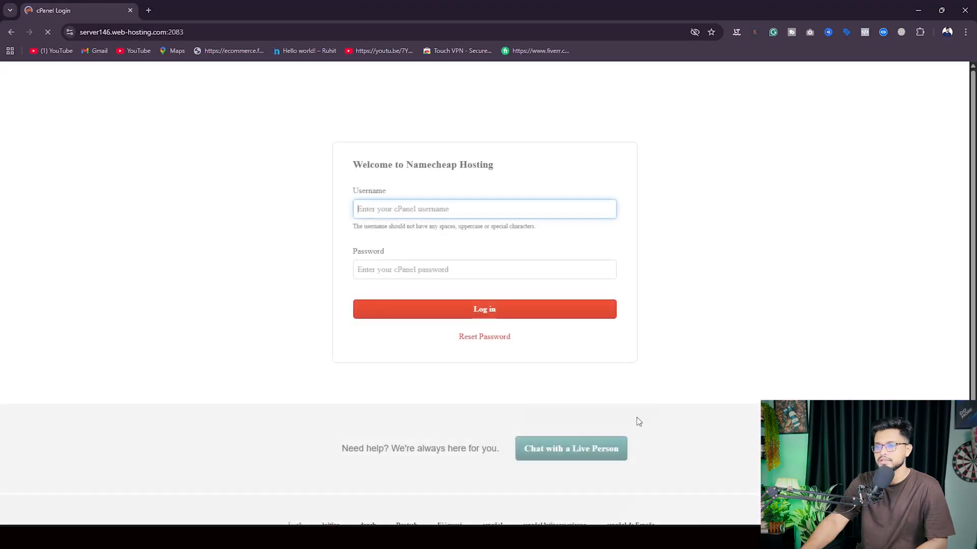
{"action": "left_click", "coordinate": [505, 321]}
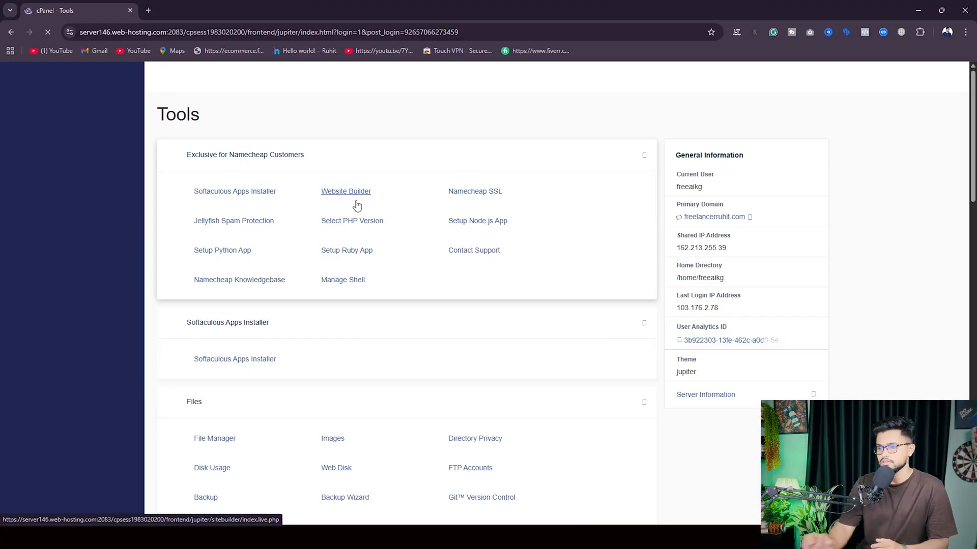
{"action": "scroll", "coordinate": [258, 377], "scroll_direction": "down", "scroll_amount": 3}
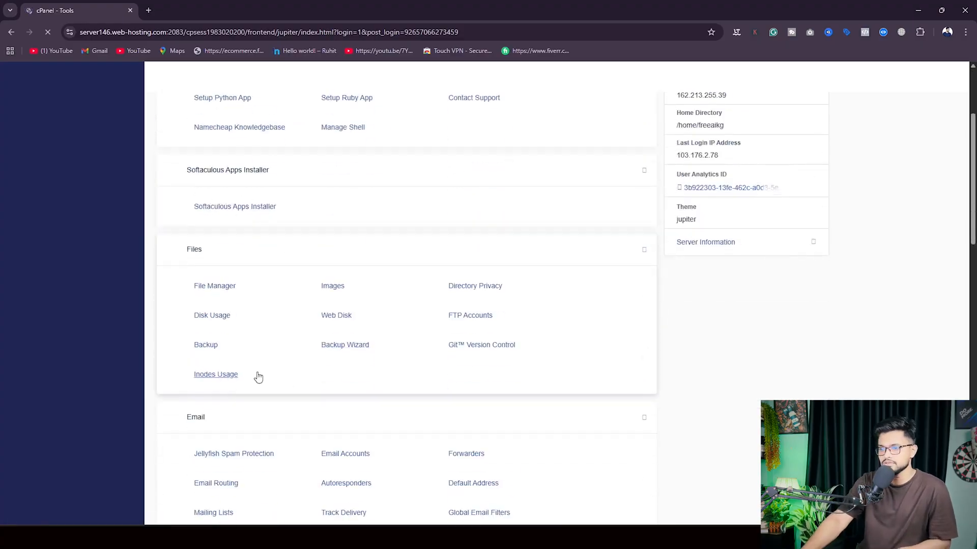
{"action": "left_click", "coordinate": [225, 289]}
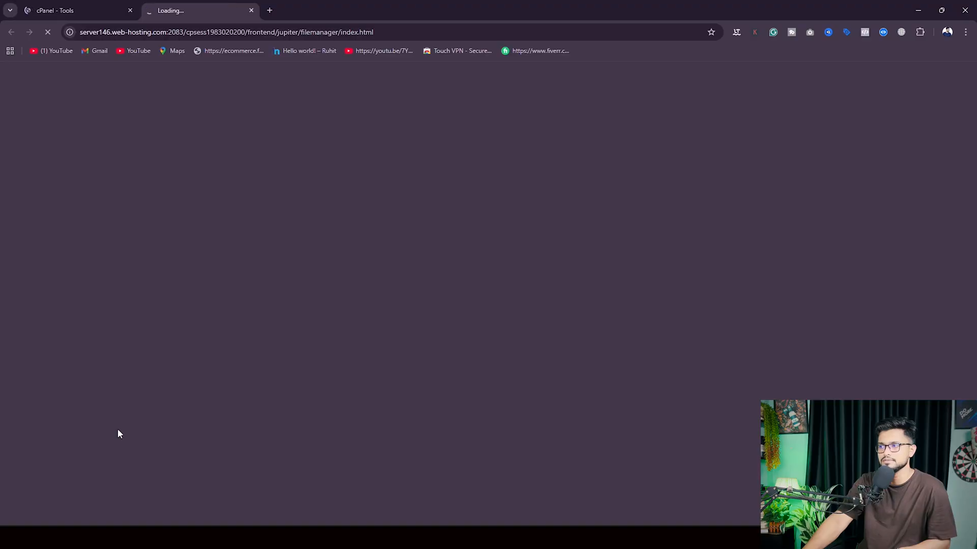
Return to the cPanel Tools page and look through its sections, including Files and Email.
{"action": "left_click", "coordinate": [62, 8]}
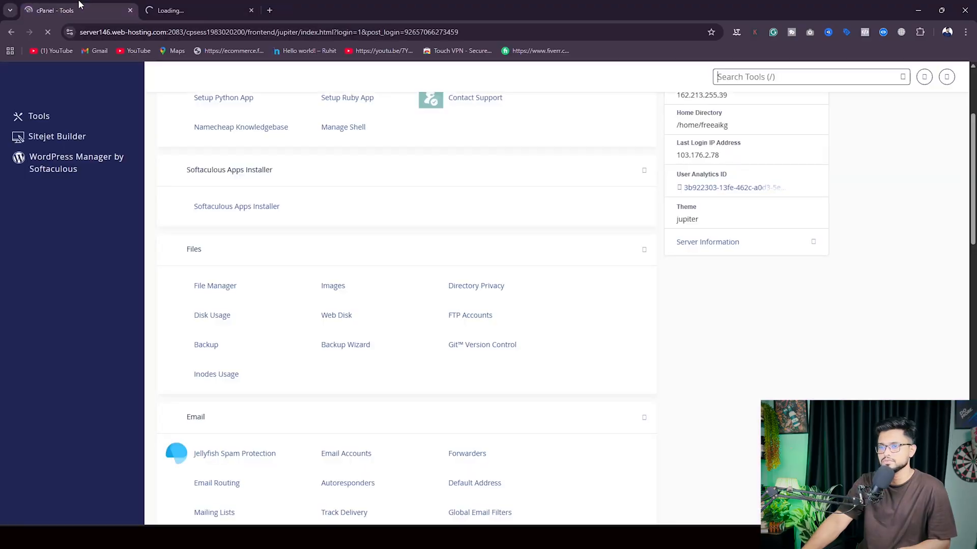
{"action": "scroll", "coordinate": [401, 292], "scroll_direction": "up", "scroll_amount": 3}
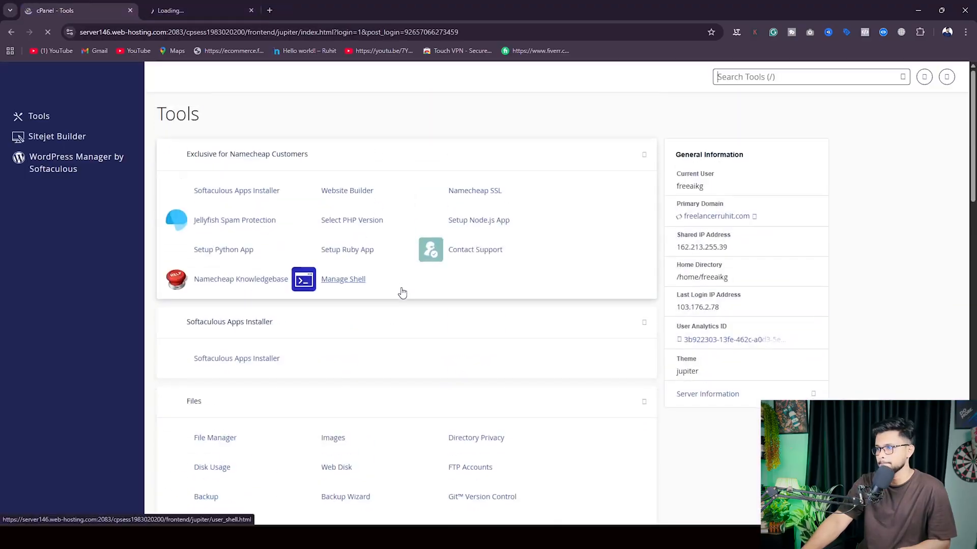
{"action": "scroll", "coordinate": [414, 292], "scroll_direction": "down", "scroll_amount": 15}
{"action": "scroll", "coordinate": [416, 395], "scroll_direction": "up", "scroll_amount": 12}
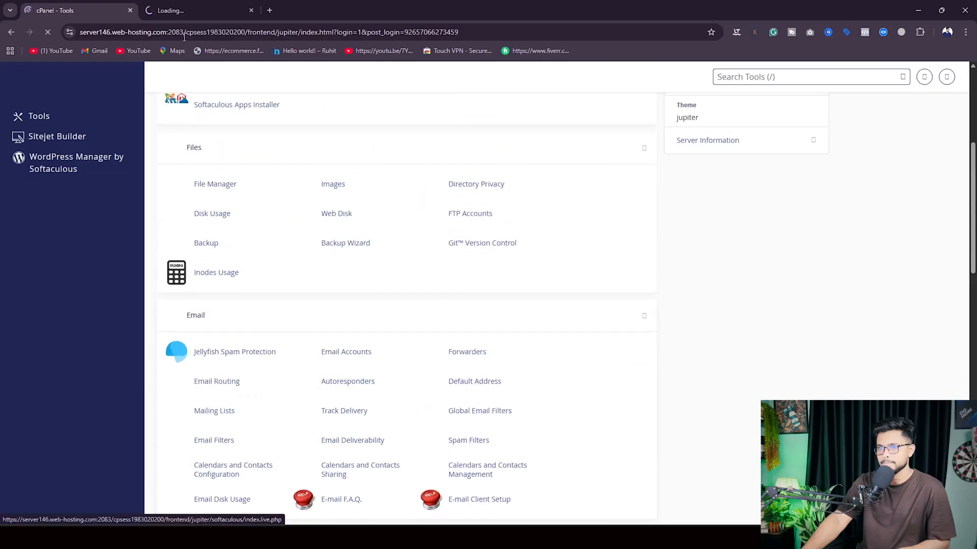
Switch to the Technical seo document in Google Docs and review the highlighted note on adding sitemap.xml through the cPanel file manager.
{"action": "left_click", "coordinate": [206, 7]}
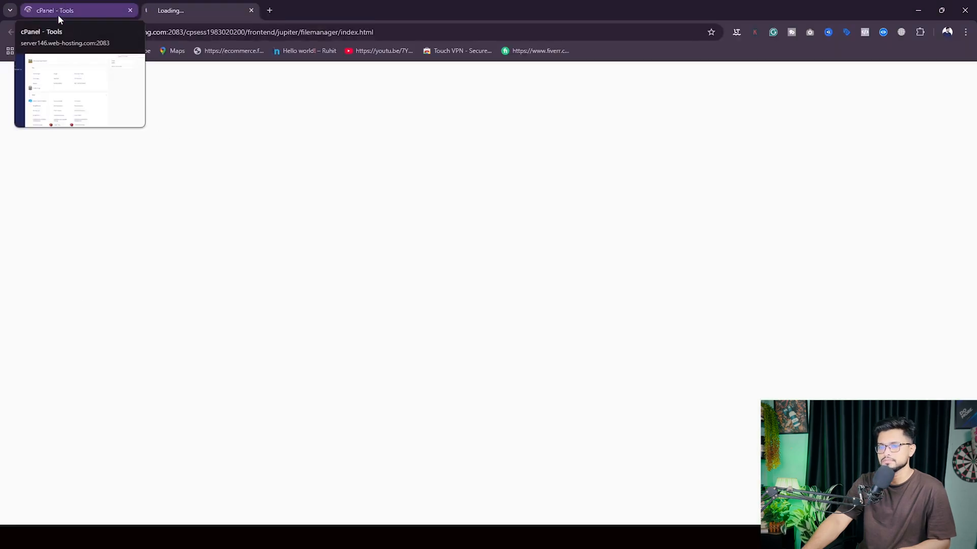
{"action": "left_click", "coordinate": [947, 32]}
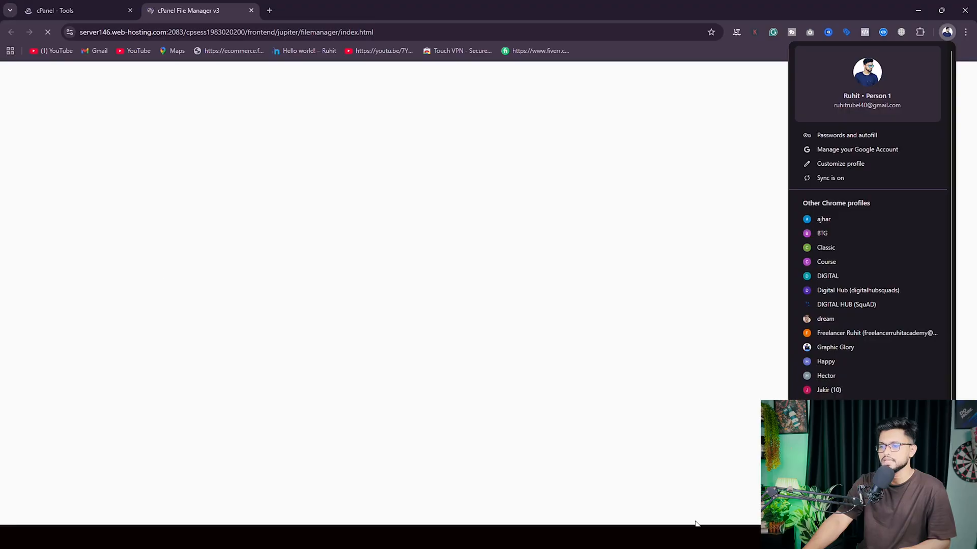
{"action": "key", "text": "alt+Tab"}
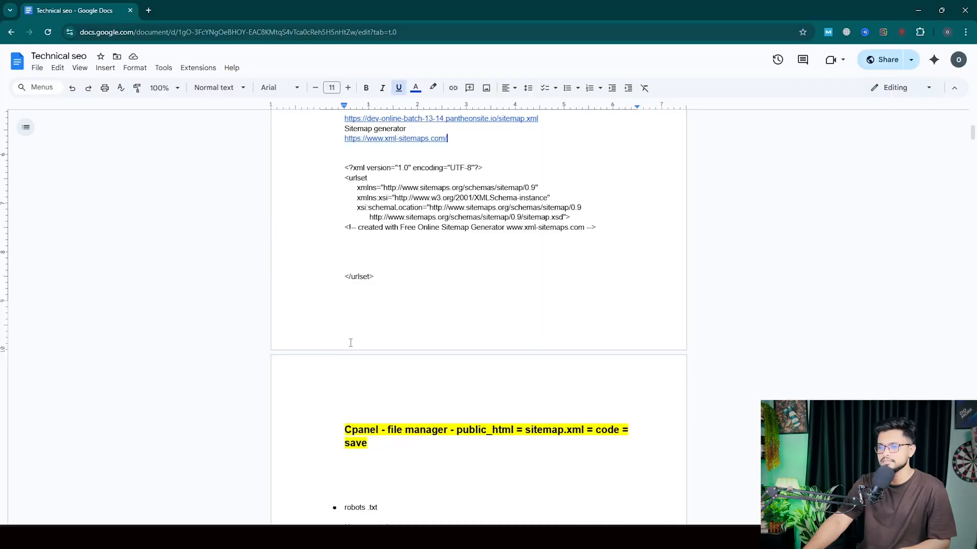
{"action": "scroll", "coordinate": [350, 343], "scroll_direction": "down", "scroll_amount": 3}
{"action": "left_click_drag", "start_coordinate": [345, 278], "coordinate": [625, 286]}
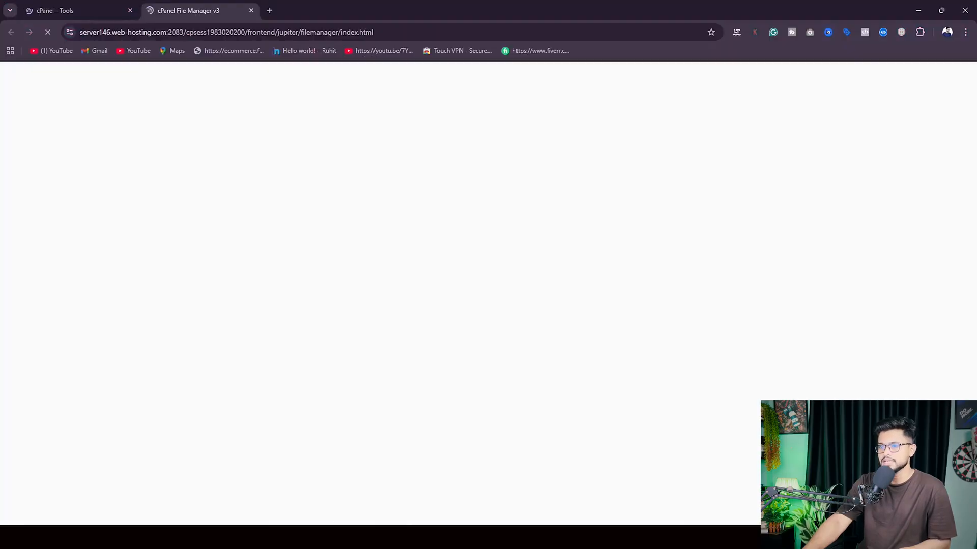
Return to the cPanel File Manager and open the public_html folder.
{"action": "left_click", "coordinate": [84, 5]}
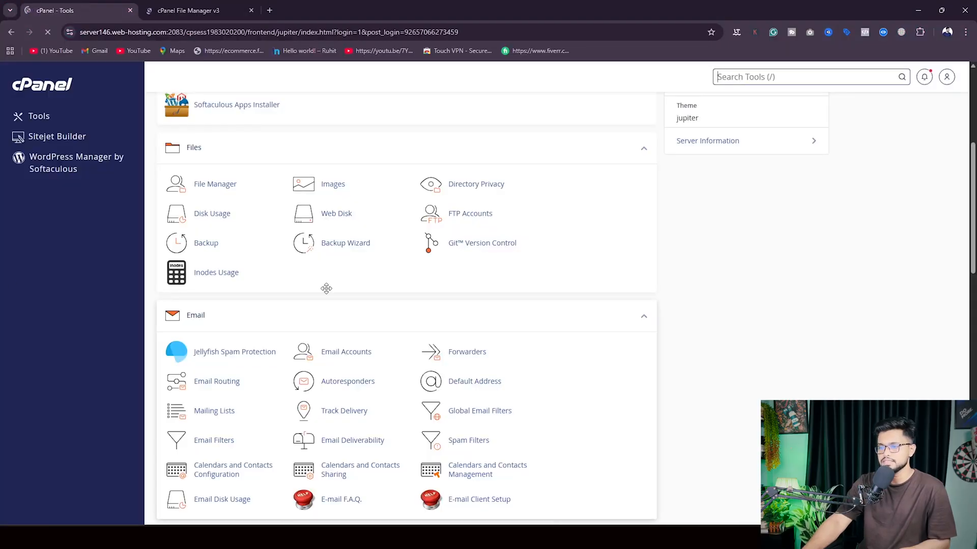
{"action": "left_click", "coordinate": [193, 11]}
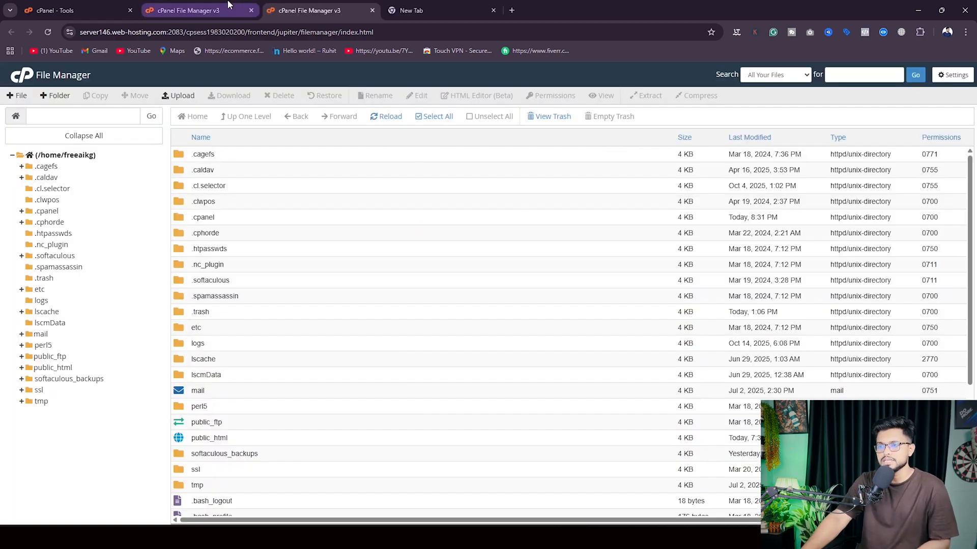
{"action": "scroll", "coordinate": [224, 404], "scroll_direction": "down", "scroll_amount": 3}
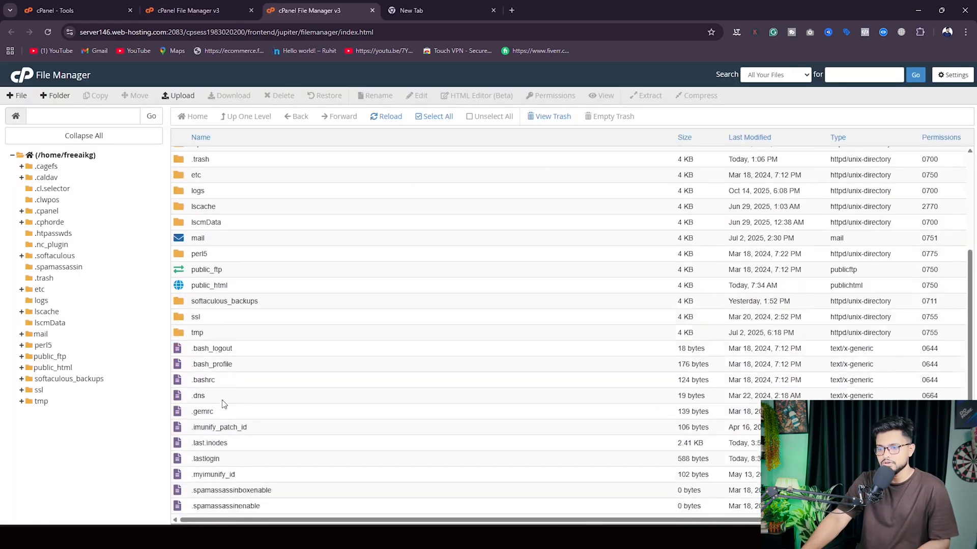
{"action": "left_click", "coordinate": [227, 285]}
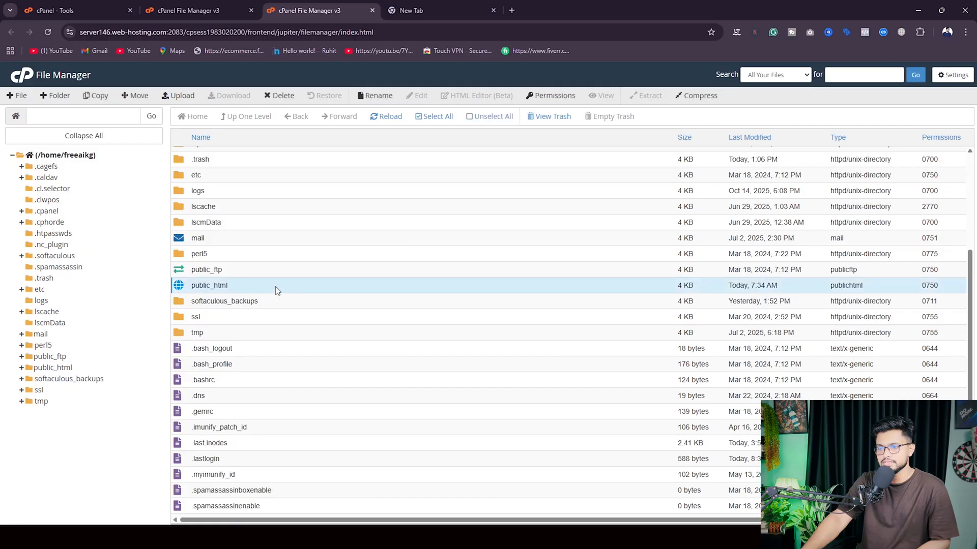
{"action": "double_click", "coordinate": [276, 286]}
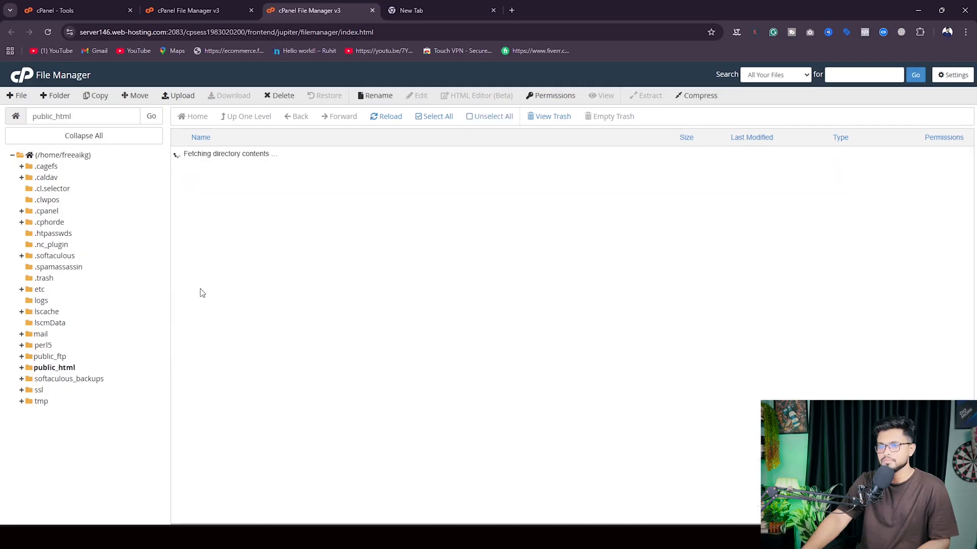
Create a new file named sitemap.xml in the public_html folder.
{"action": "scroll", "coordinate": [227, 465], "scroll_direction": "down", "scroll_amount": 3}
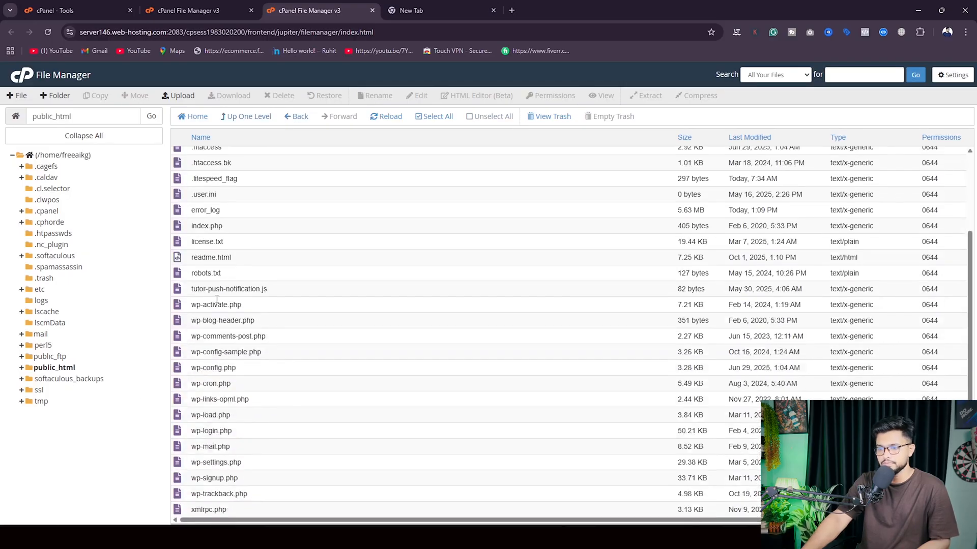
{"action": "scroll", "coordinate": [322, 435], "scroll_direction": "up", "scroll_amount": 2}
{"action": "scroll", "coordinate": [214, 356], "scroll_direction": "down", "scroll_amount": 3}
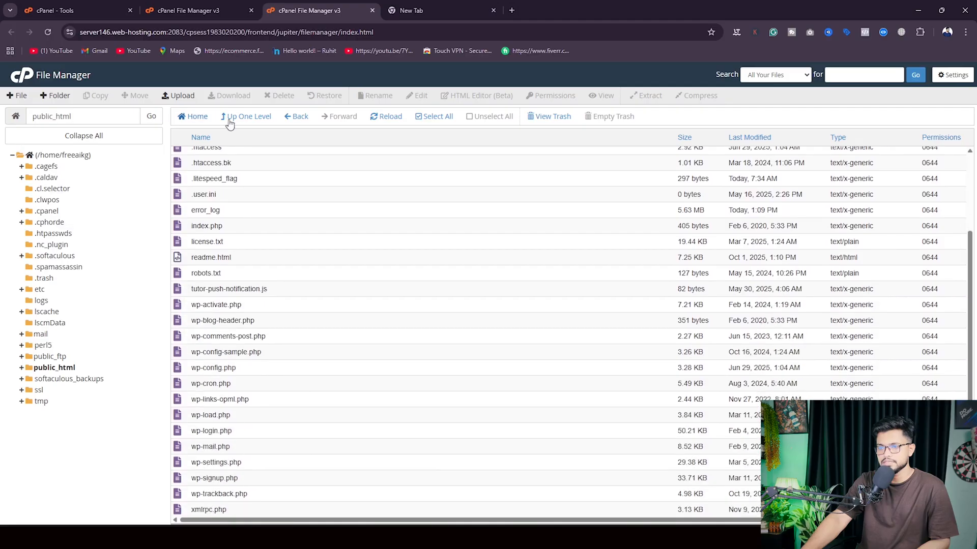
{"action": "scroll", "coordinate": [266, 251], "scroll_direction": "up", "scroll_amount": 3}
{"action": "left_click", "coordinate": [18, 96]}
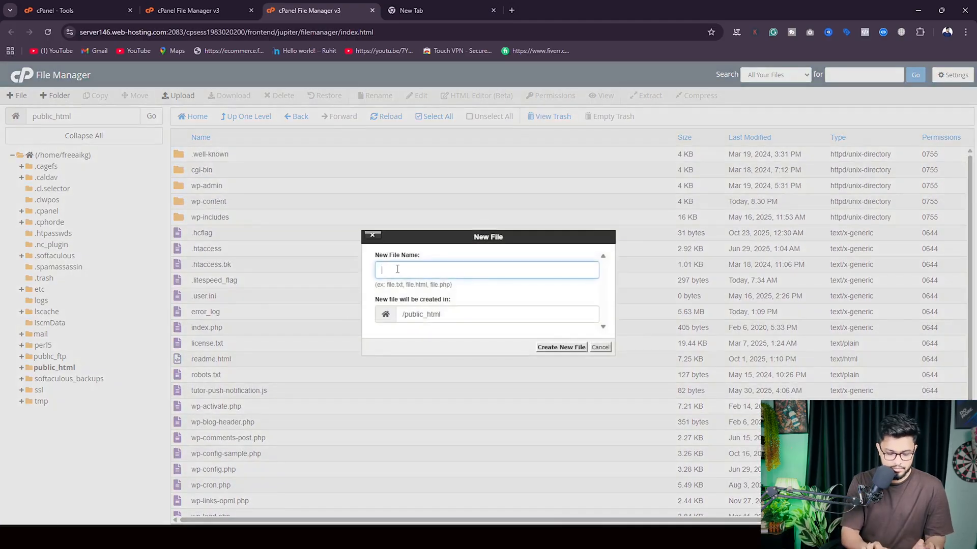
{"action": "type", "text": "sitemap."}
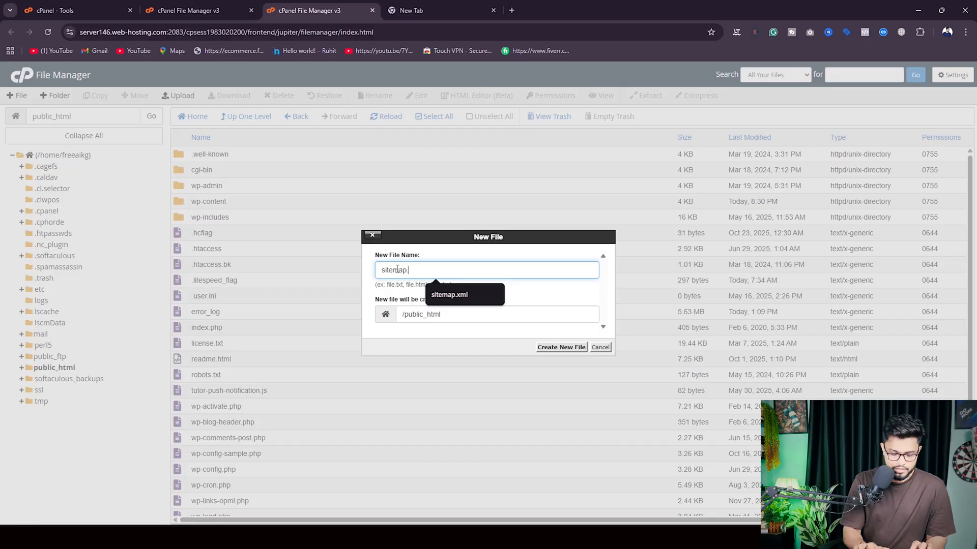
{"action": "type", "text": "xml"}
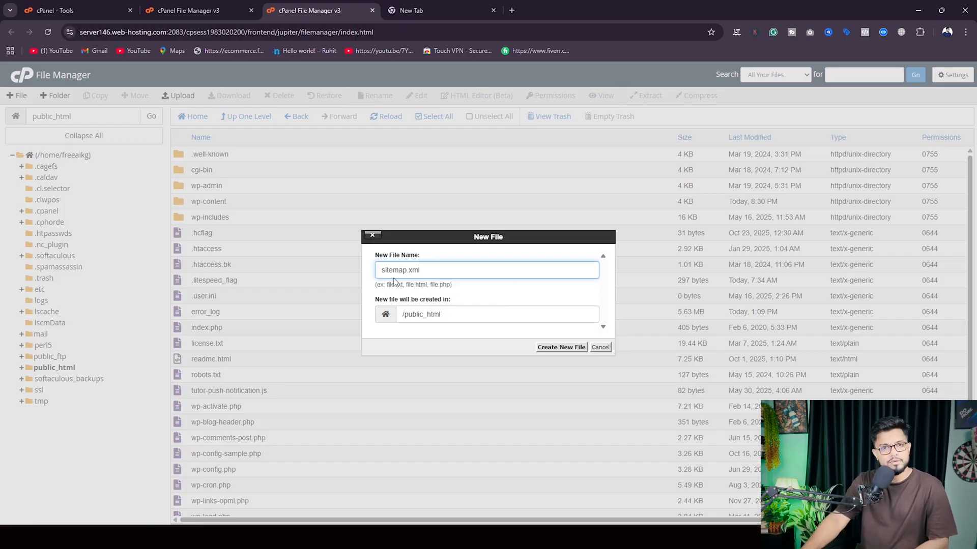
{"action": "left_click", "coordinate": [546, 351]}
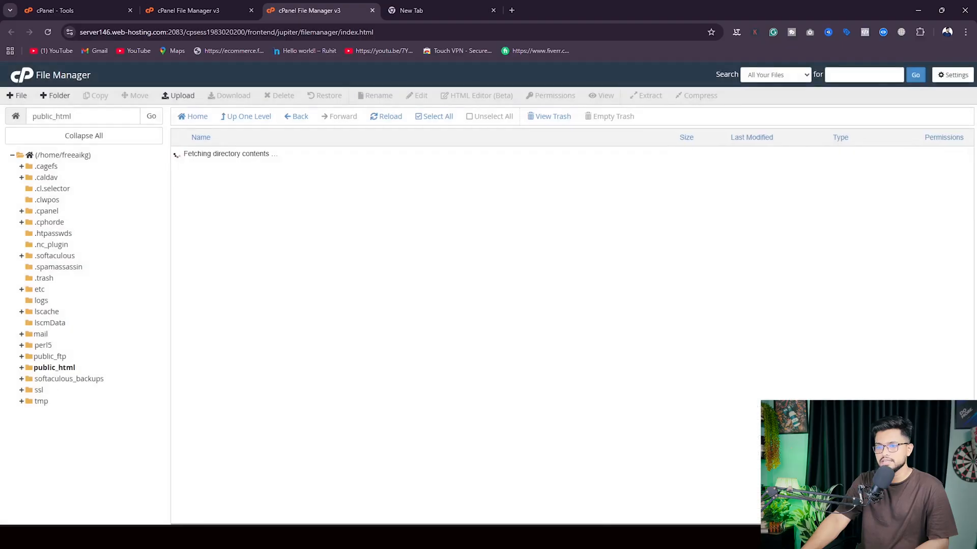
Open the new sitemap.xml in public_html for editing.
{"action": "scroll", "coordinate": [318, 406], "scroll_direction": "down", "scroll_amount": 1}
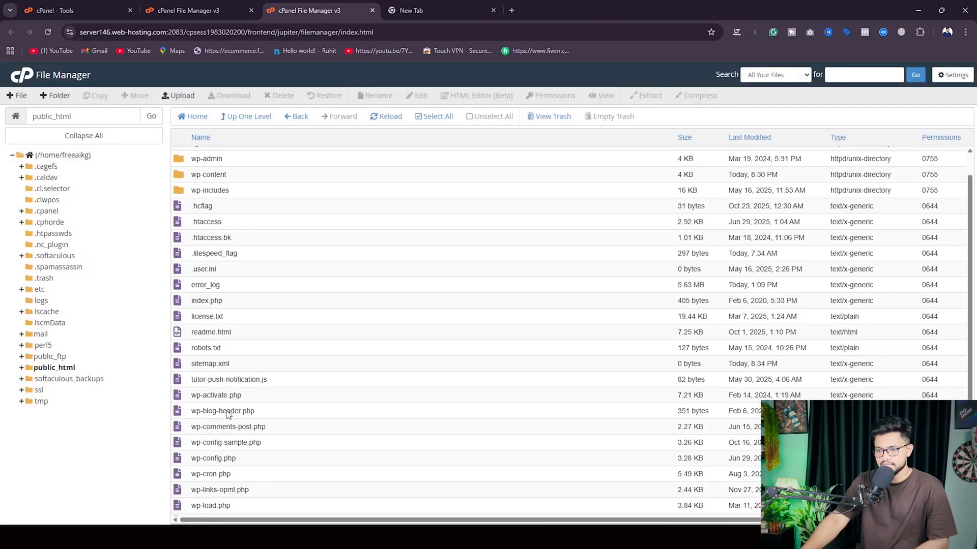
{"action": "left_click", "coordinate": [236, 342]}
{"action": "right_click", "coordinate": [237, 342]}
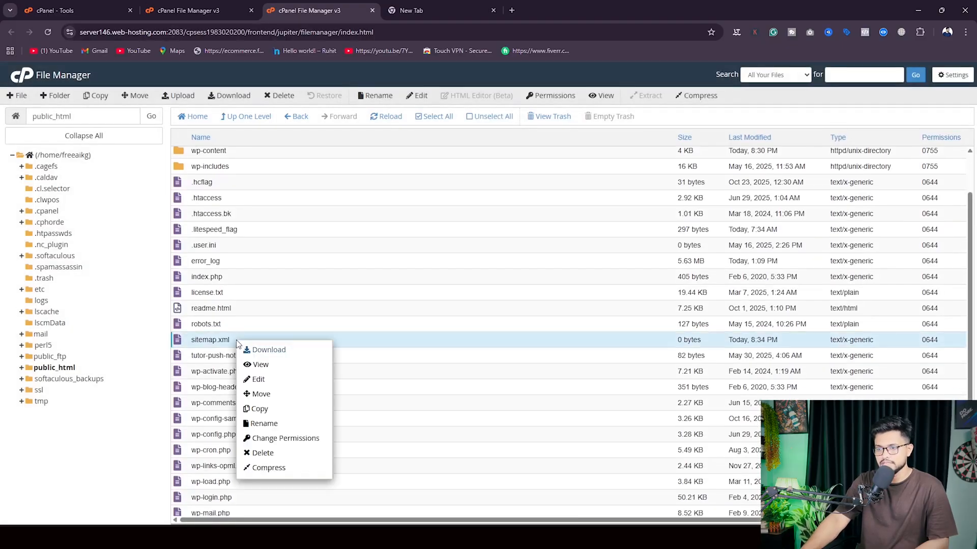
{"action": "left_click", "coordinate": [259, 381]}
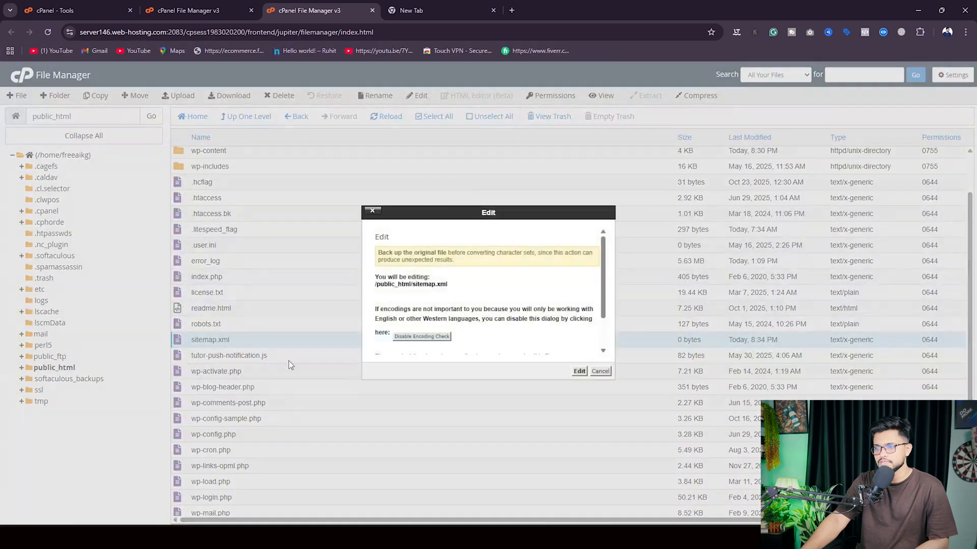
{"action": "left_click", "coordinate": [579, 371]}
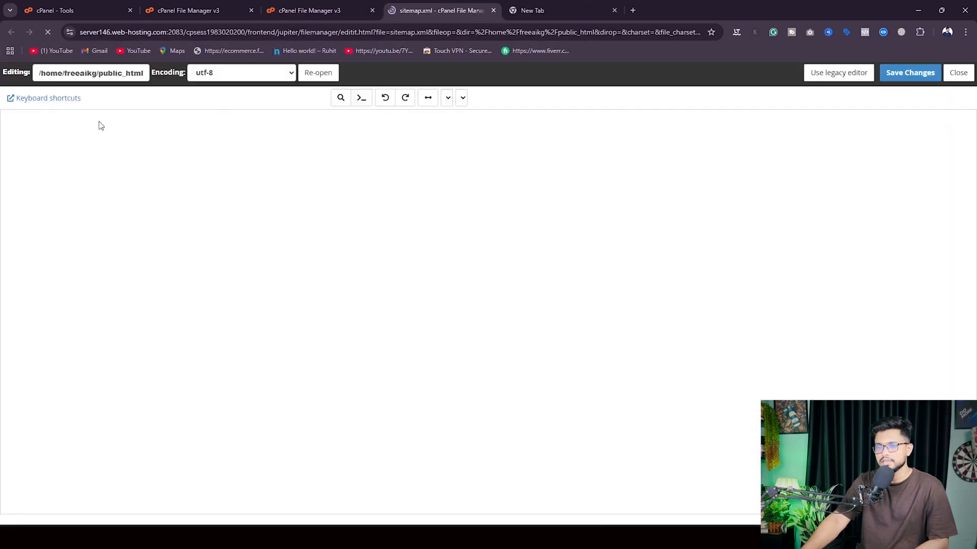
{"action": "right_click", "coordinate": [94, 124]}
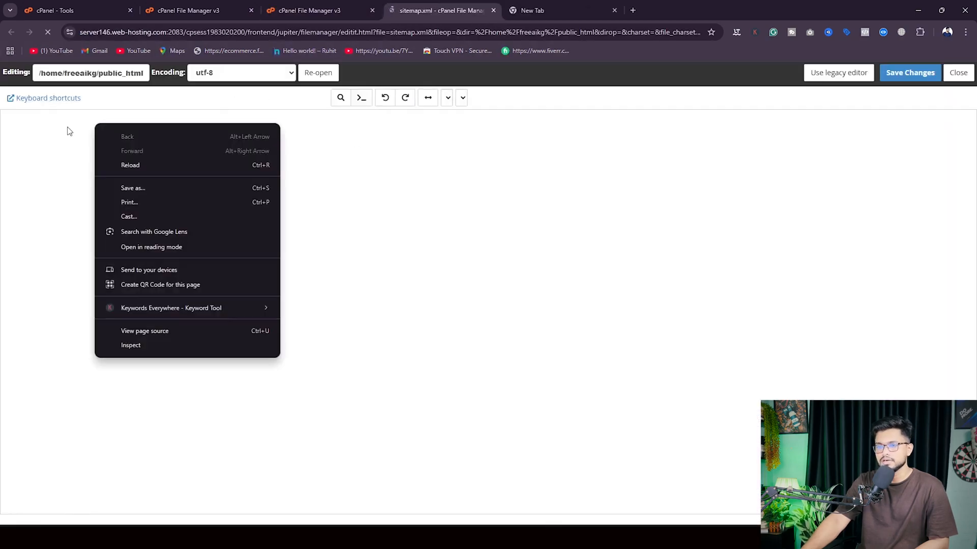
{"action": "left_click", "coordinate": [66, 127]}
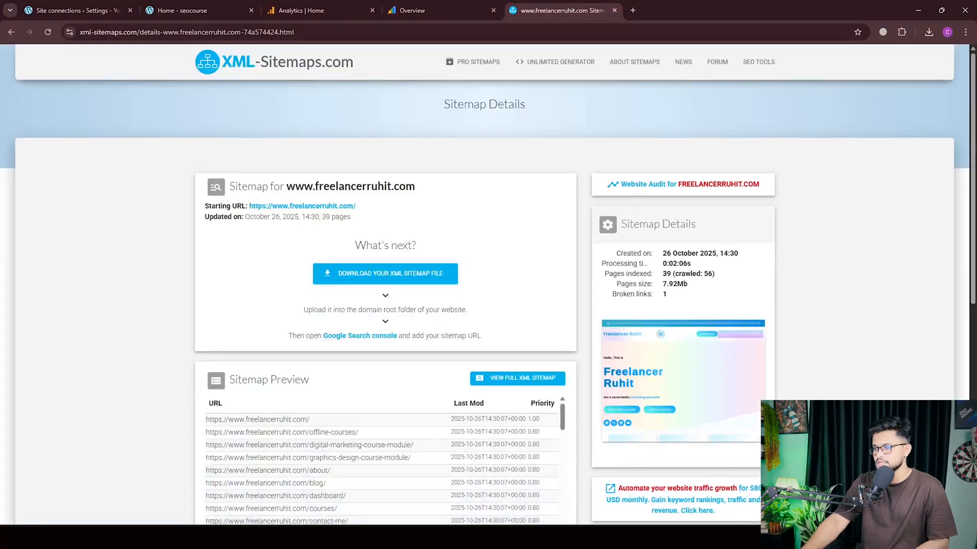
Open the downloaded sitemap (1).xml from the XML-Sitemaps browser window and copy its entire contents.
{"action": "left_click", "coordinate": [928, 32]}
{"action": "left_click", "coordinate": [842, 84]}
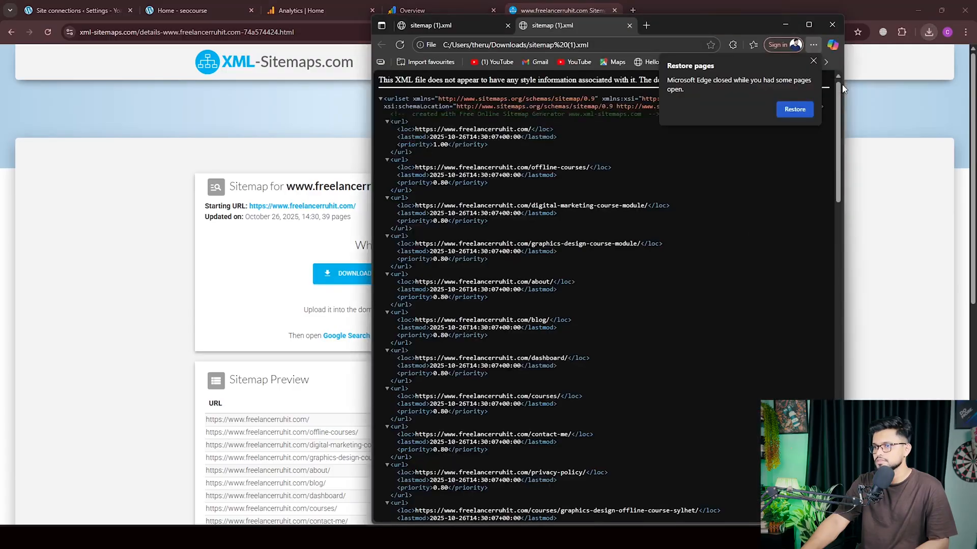
{"action": "left_click", "coordinate": [811, 62]}
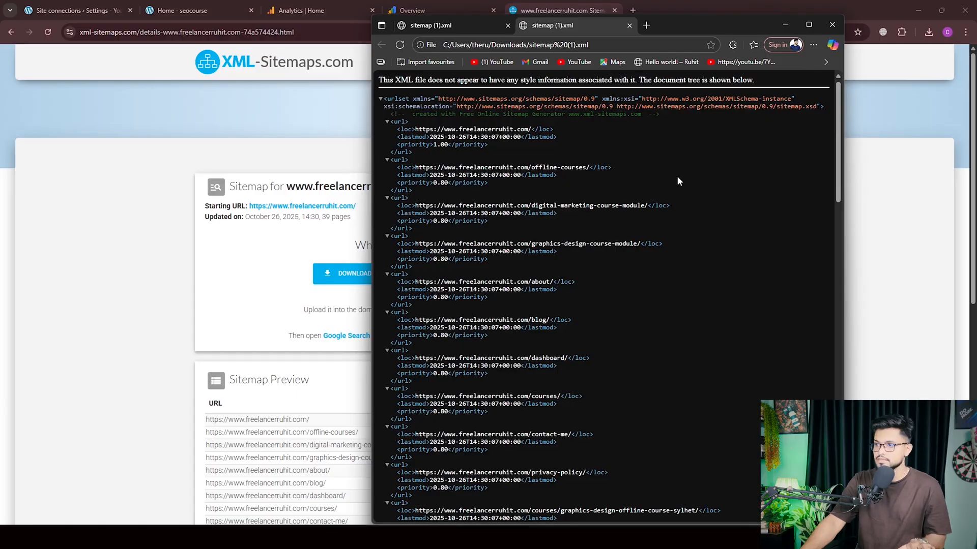
{"action": "key", "text": "ctrl+a"}
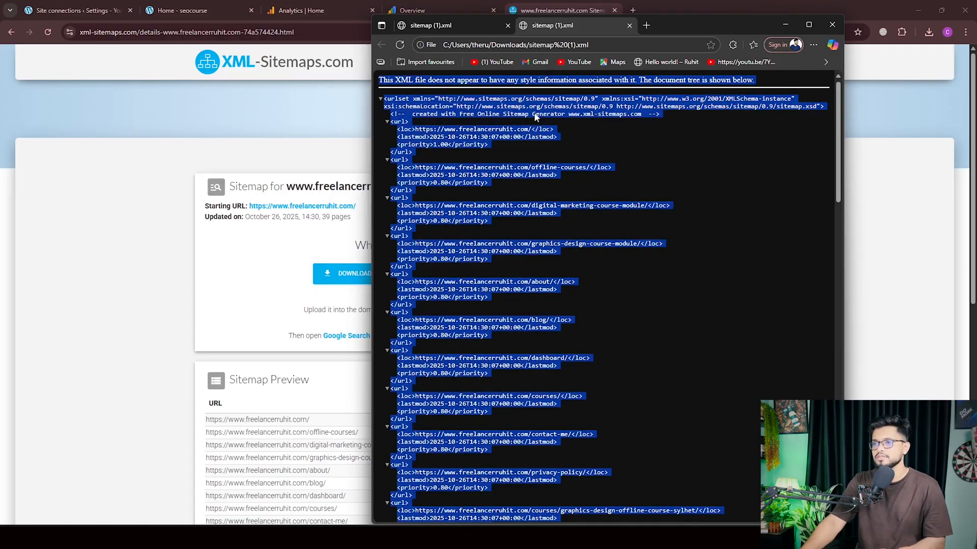
{"action": "left_click", "coordinate": [458, 538]}
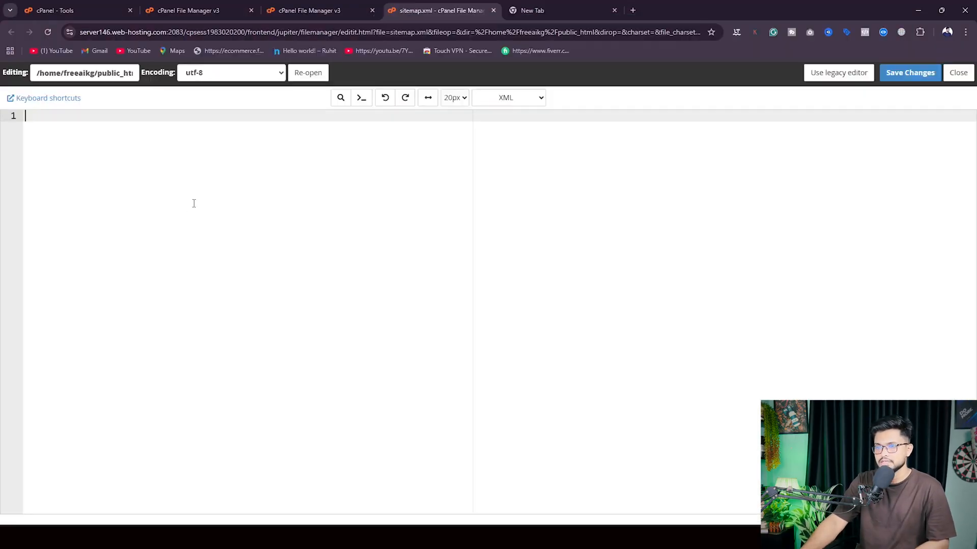
Paste the sitemap code into the empty sitemap.xml in the cPanel editor, and close the editor without saving the changes.
{"action": "right_click", "coordinate": [31, 127]}
{"action": "left_click", "coordinate": [68, 236]}
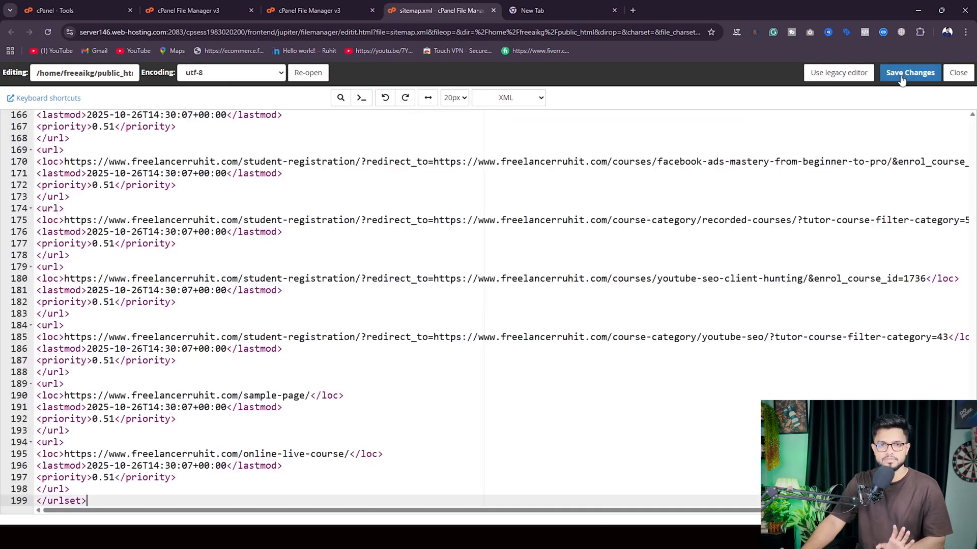
{"action": "left_click", "coordinate": [959, 73]}
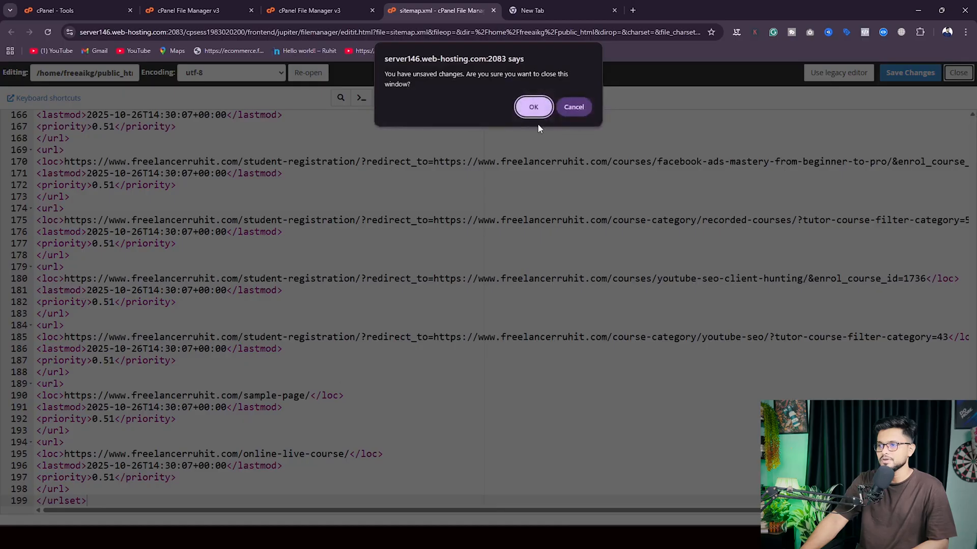
{"action": "left_click", "coordinate": [529, 107]}
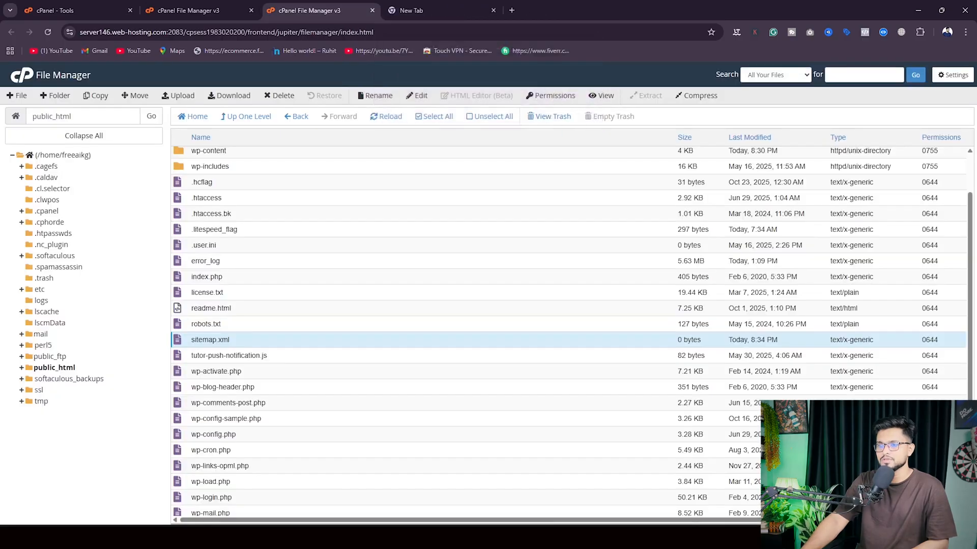
Permanently delete sitemap.xml from public_html, skipping the trash.
{"action": "right_click", "coordinate": [259, 346]}
{"action": "left_click", "coordinate": [285, 454]}
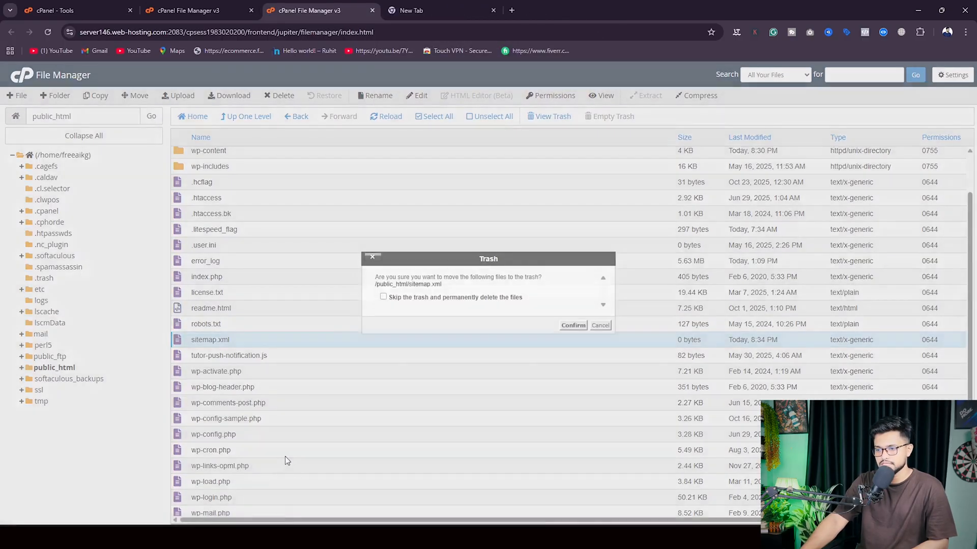
{"action": "left_click", "coordinate": [383, 297]}
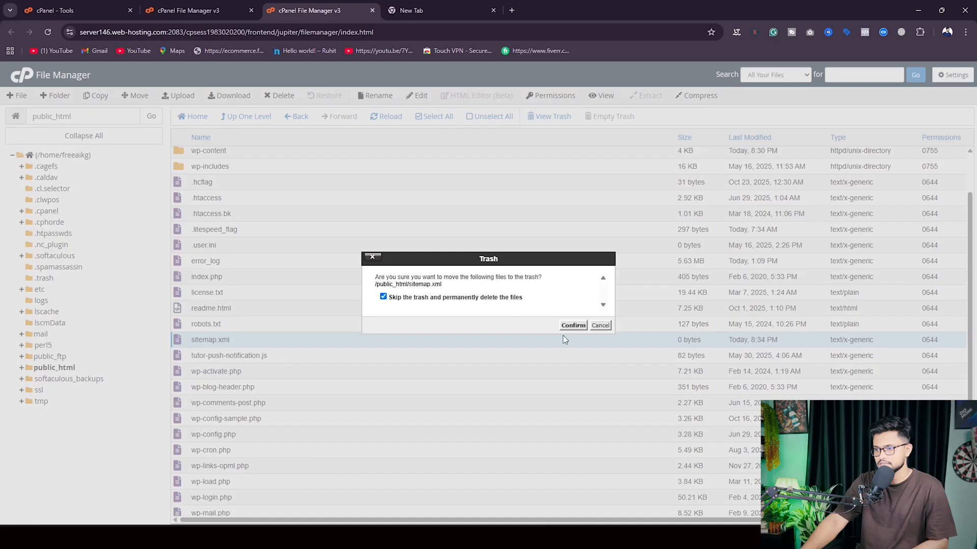
{"action": "left_click", "coordinate": [573, 326]}
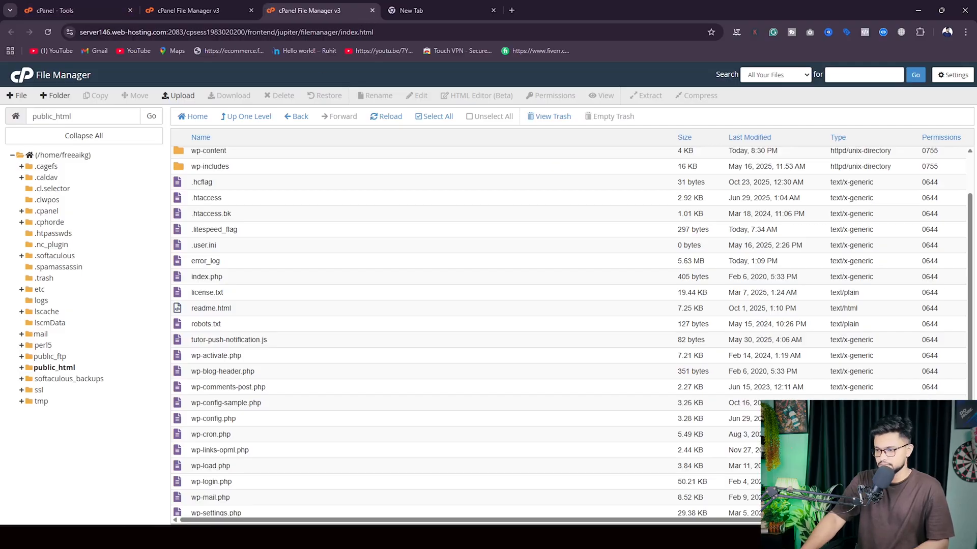
Switch to the browser window with the seocourse site and copy the site's homepage address.
{"action": "left_click", "coordinate": [595, 537]}
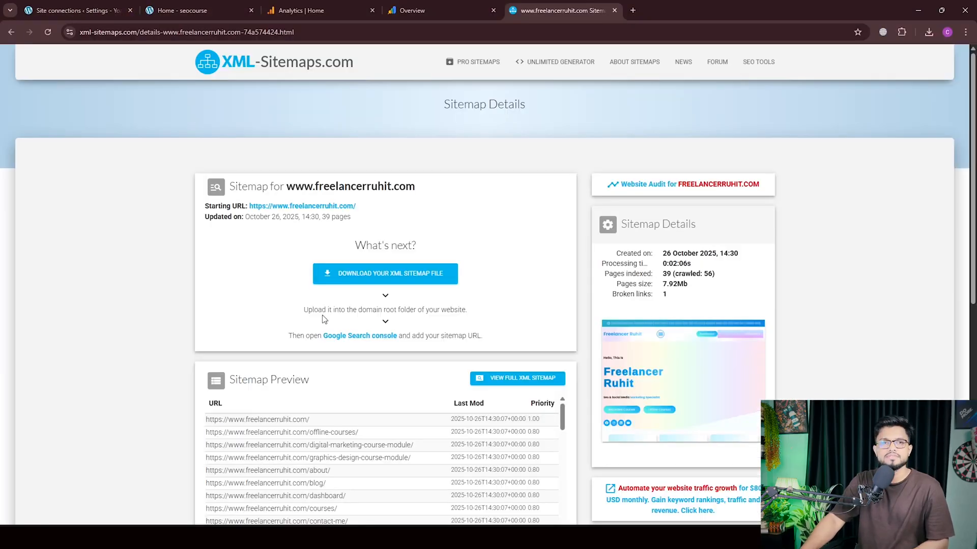
{"action": "left_click", "coordinate": [115, 6]}
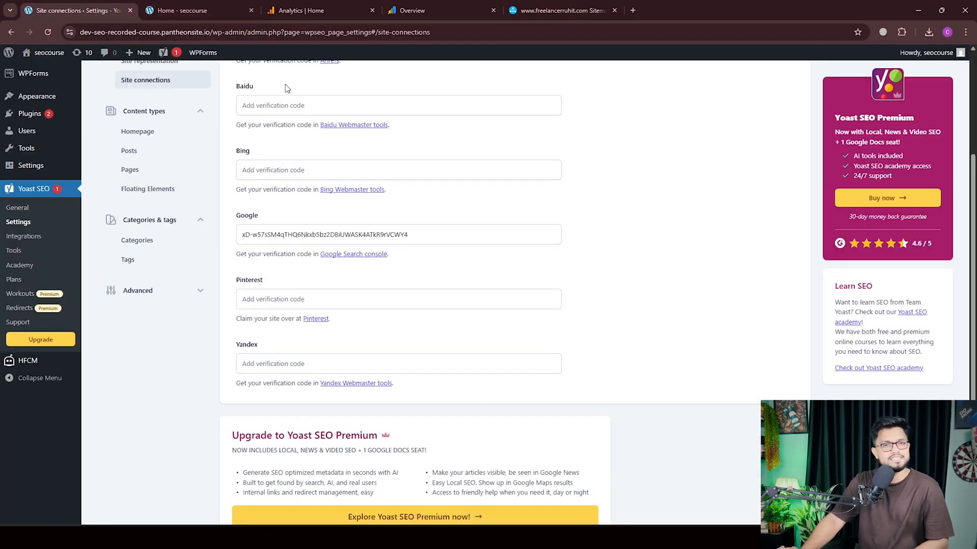
{"action": "left_click", "coordinate": [214, 9]}
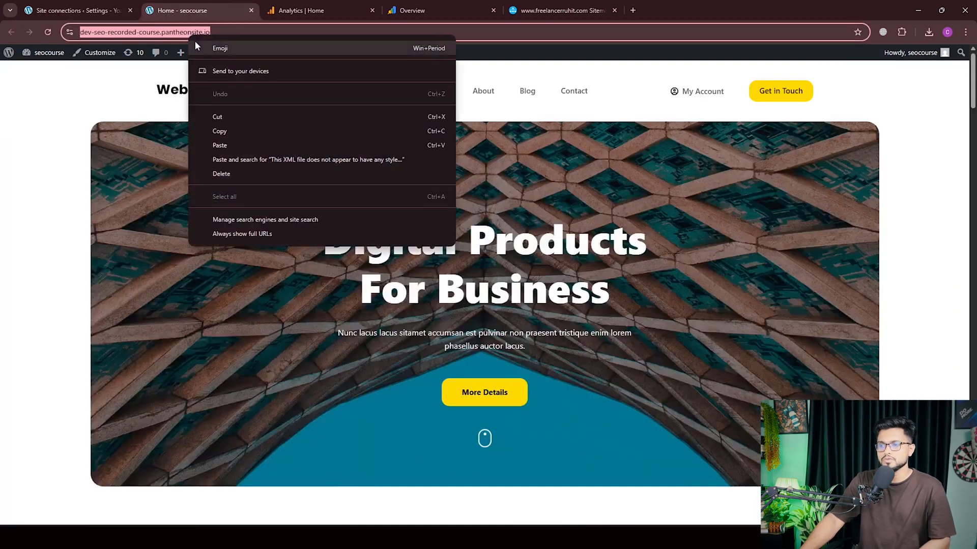
{"action": "left_click", "coordinate": [224, 134]}
Open the seocourse site's sitemap.xml in a new browser tab using the copied homepage address.
{"action": "left_click", "coordinate": [632, 10]}
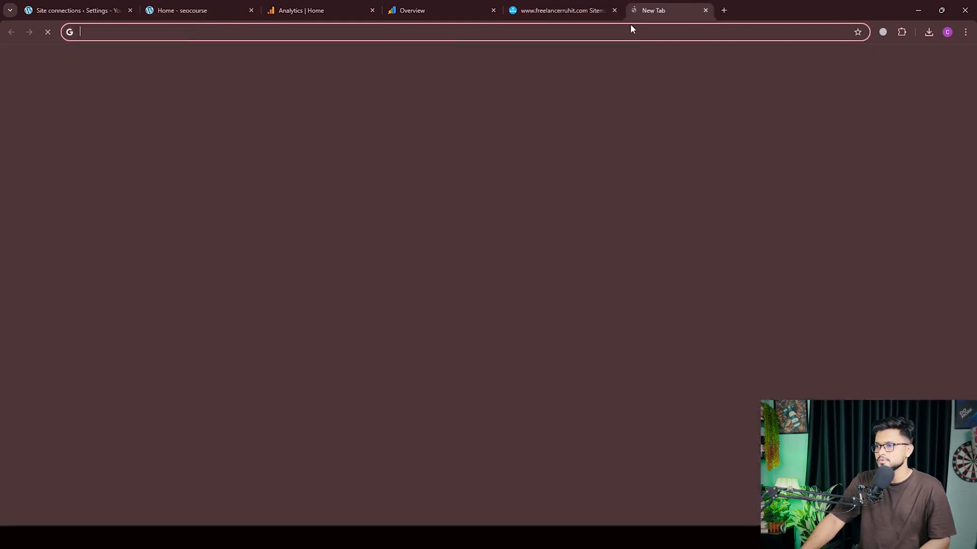
{"action": "right_click", "coordinate": [529, 32]}
{"action": "left_click", "coordinate": [574, 118]}
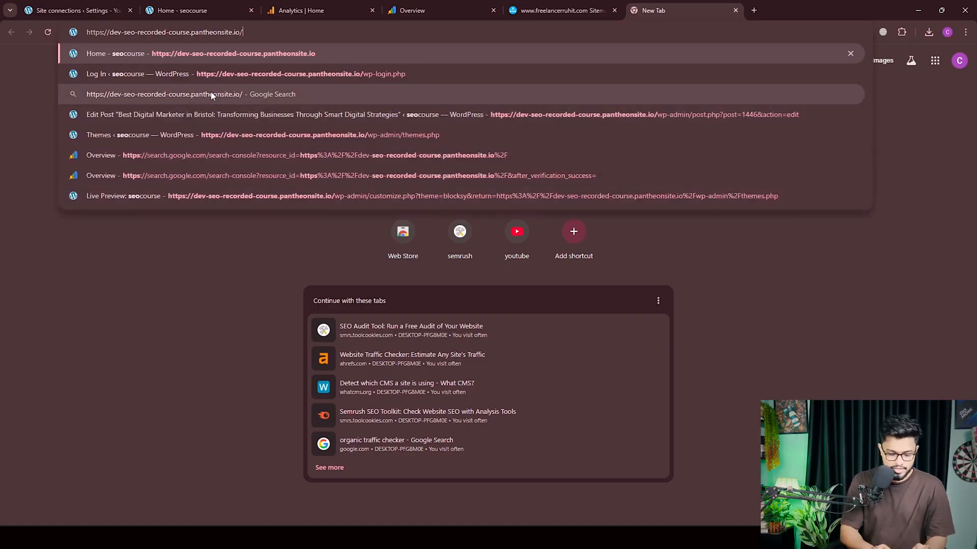
{"action": "type", "text": "sitema"}
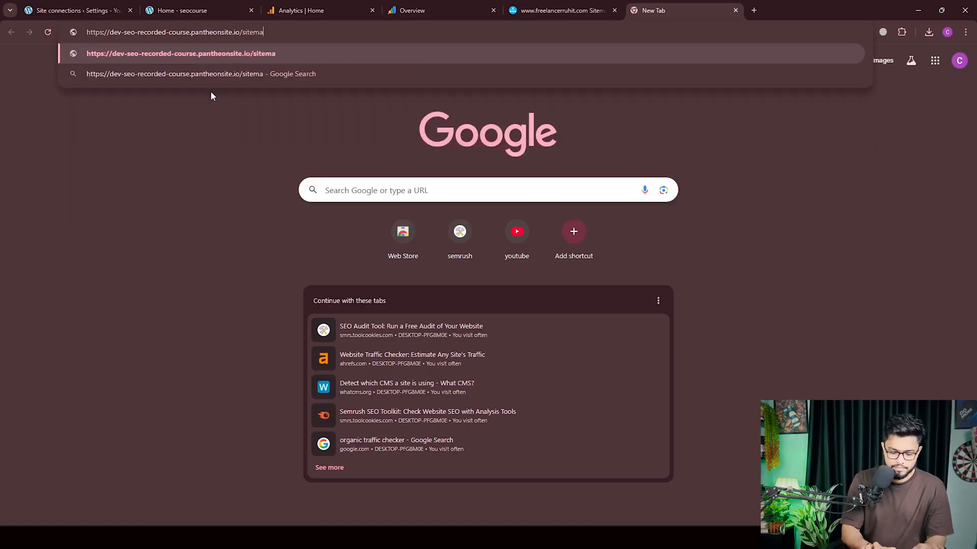
{"action": "type", "text": "p.xml"}
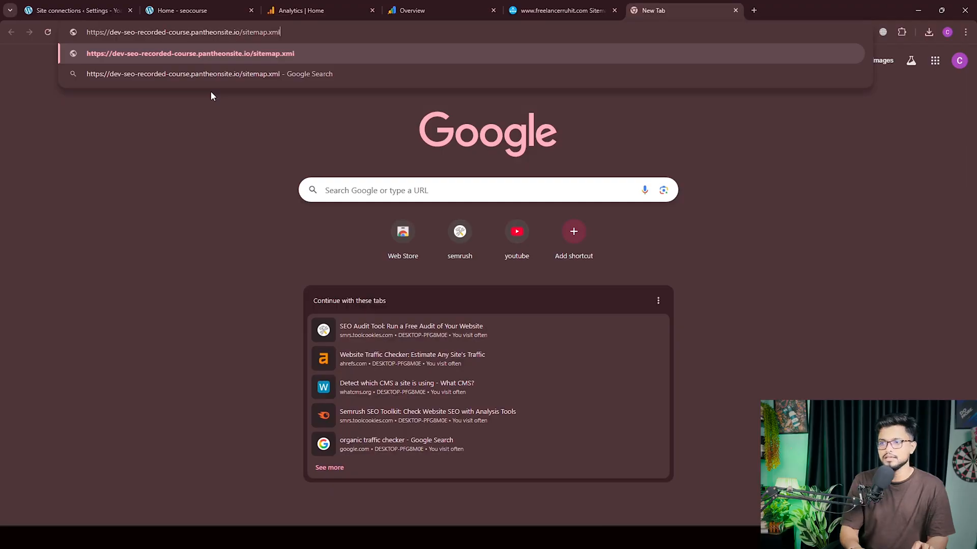
{"action": "key", "text": "Return"}
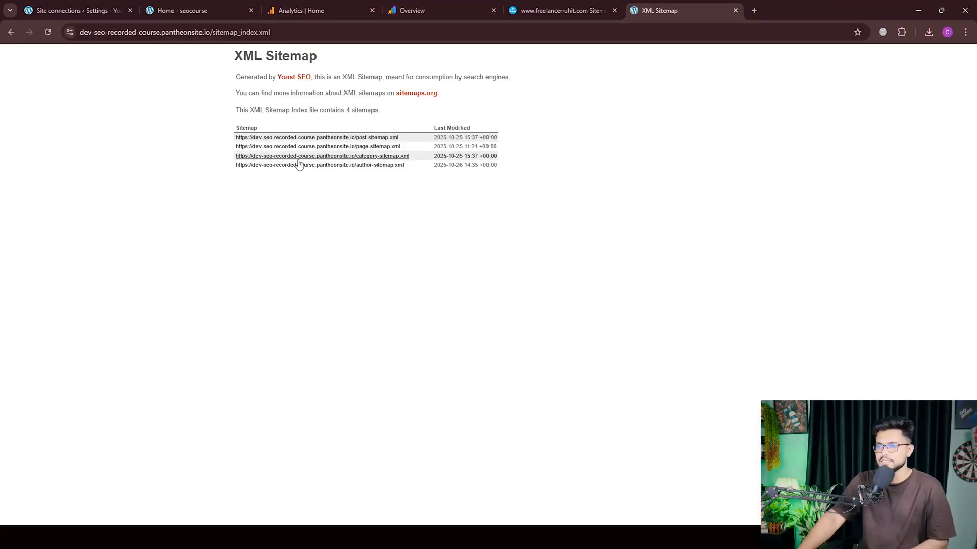
Review the post, page, category and author sitemaps listed in the Yoast sitemap index, returning to the index after each.
{"action": "left_click", "coordinate": [381, 139]}
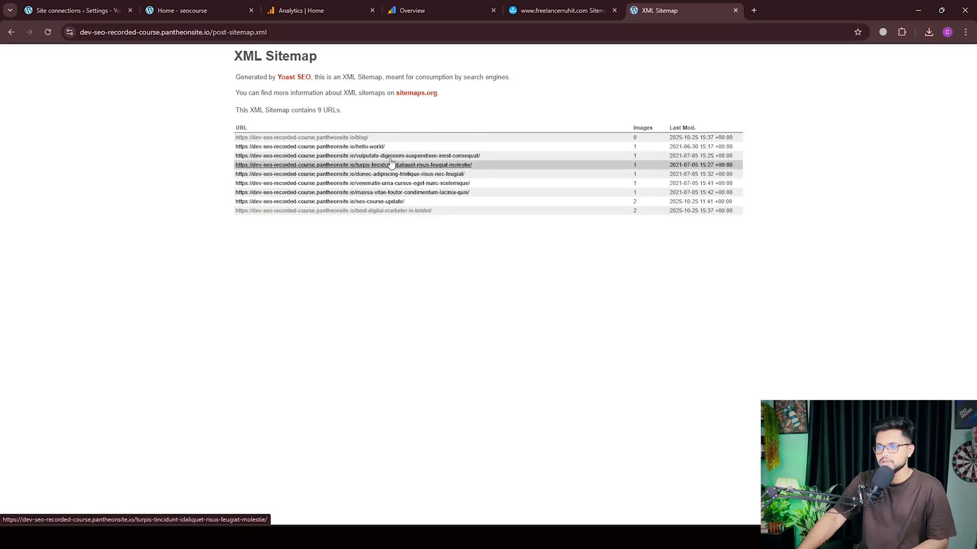
{"action": "left_click", "coordinate": [12, 33]}
{"action": "left_click", "coordinate": [350, 147]}
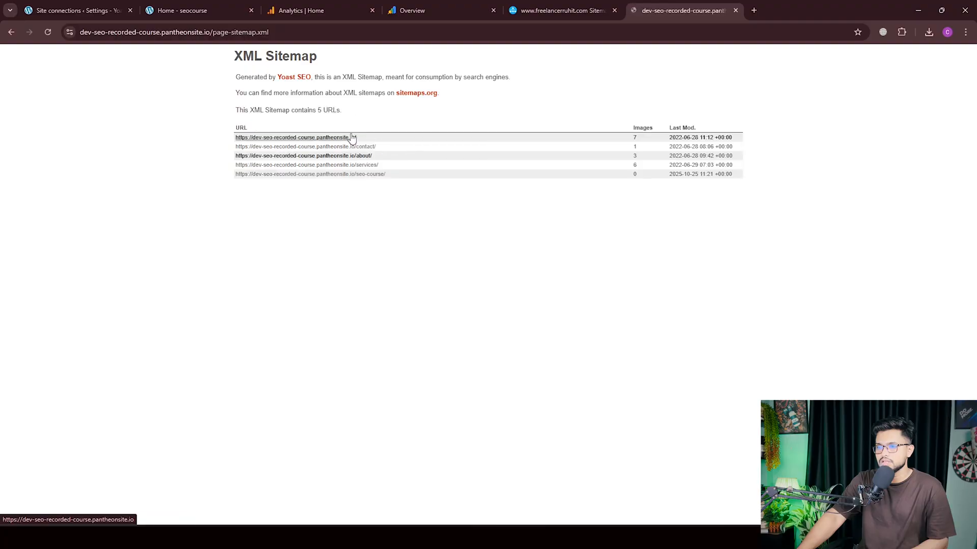
{"action": "left_click", "coordinate": [11, 31]}
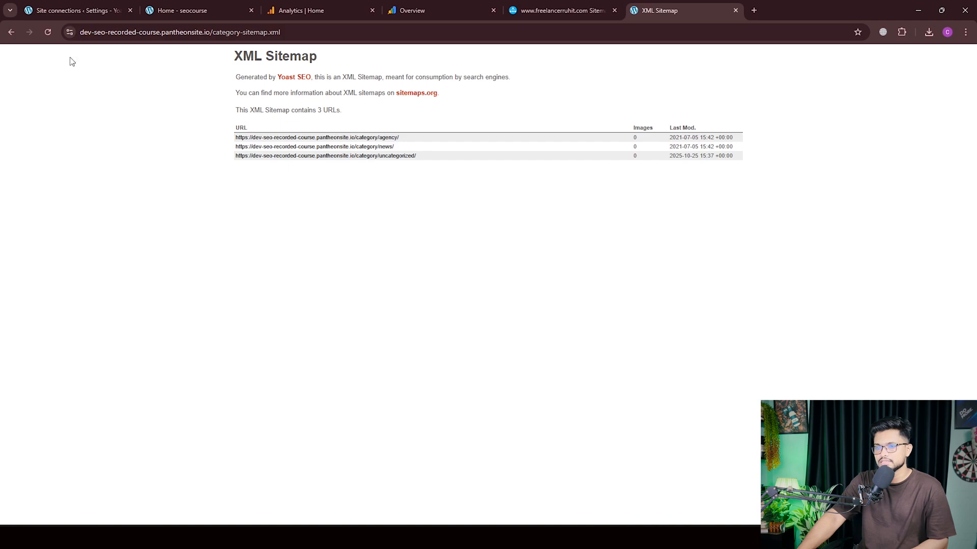
{"action": "left_click", "coordinate": [12, 33]}
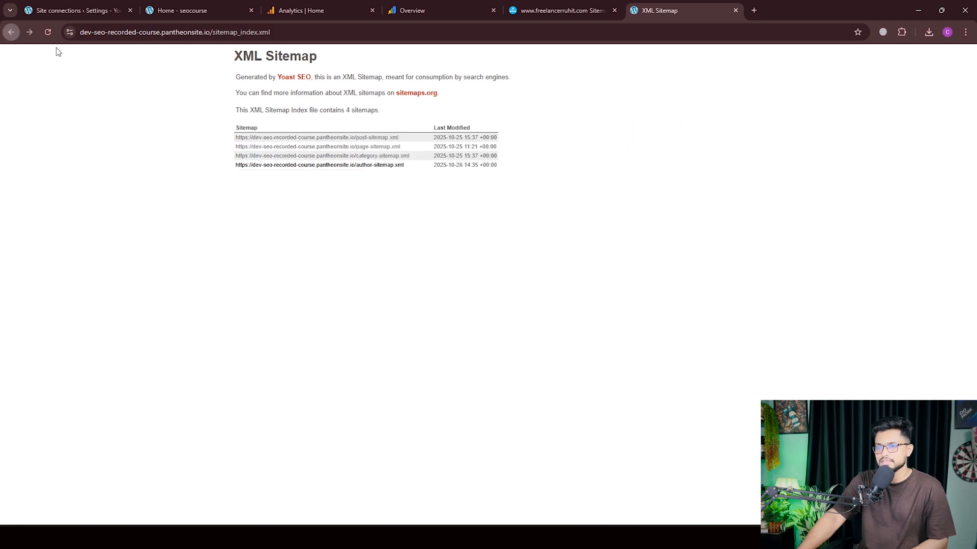
{"action": "left_click", "coordinate": [380, 166]}
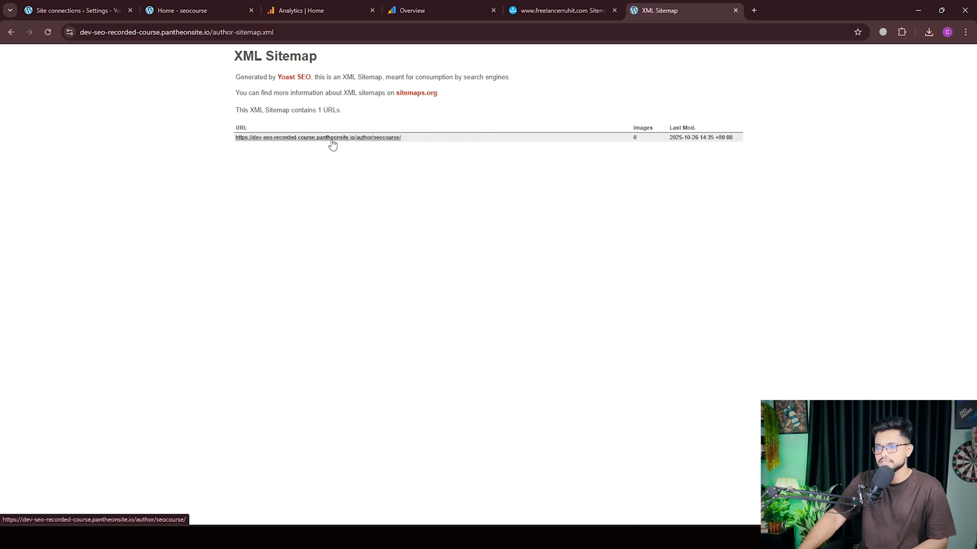
{"action": "left_click", "coordinate": [12, 31]}
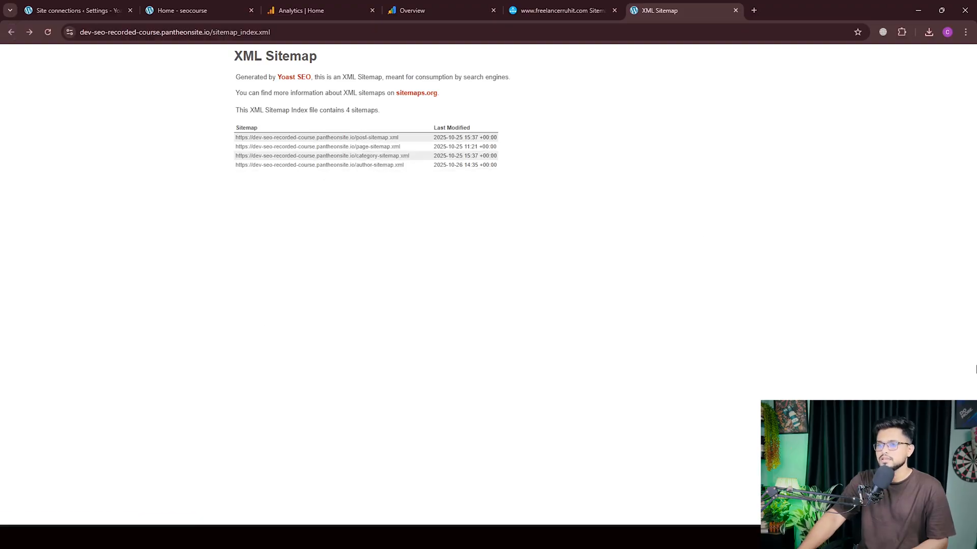
{"action": "left_click", "coordinate": [283, 29]}
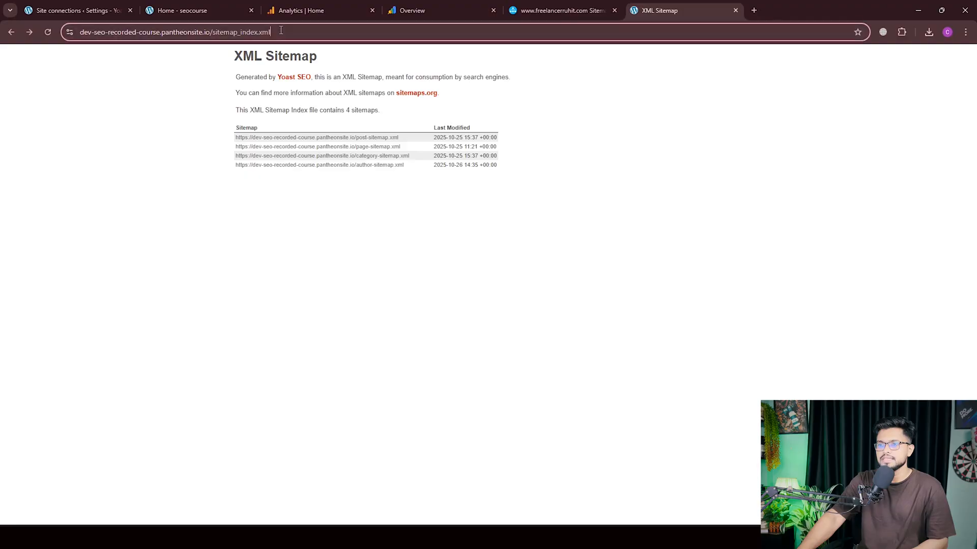
{"action": "right_click", "coordinate": [254, 34]}
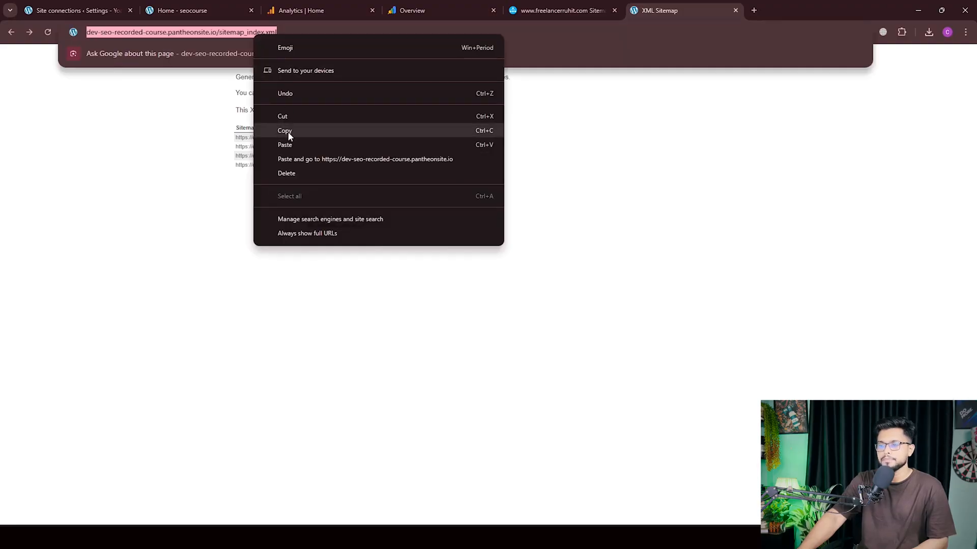
{"action": "left_click", "coordinate": [173, 307]}
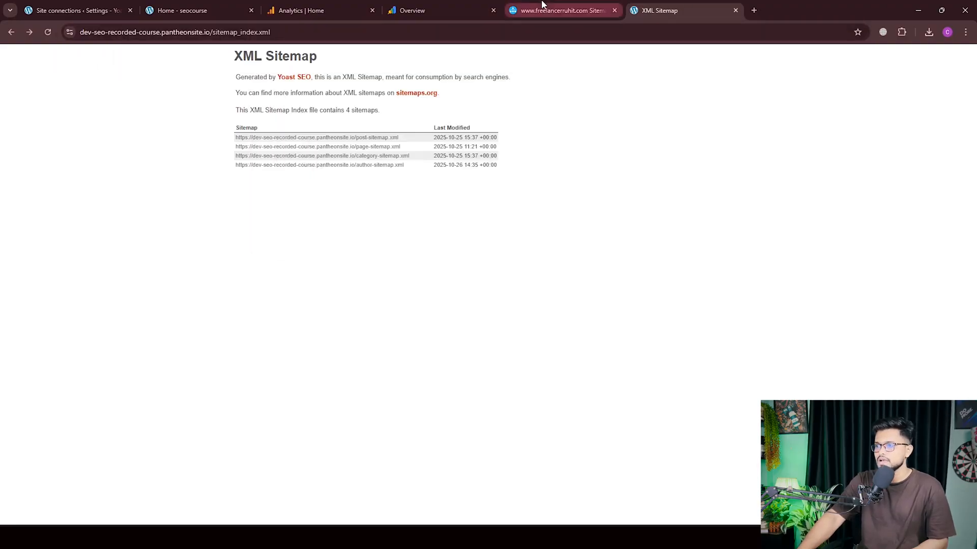
Load the seocourse site's sitemap.xml again in a second new browser tab.
{"action": "left_click", "coordinate": [559, 10]}
{"action": "left_click", "coordinate": [754, 9]}
{"action": "right_click", "coordinate": [486, 33]}
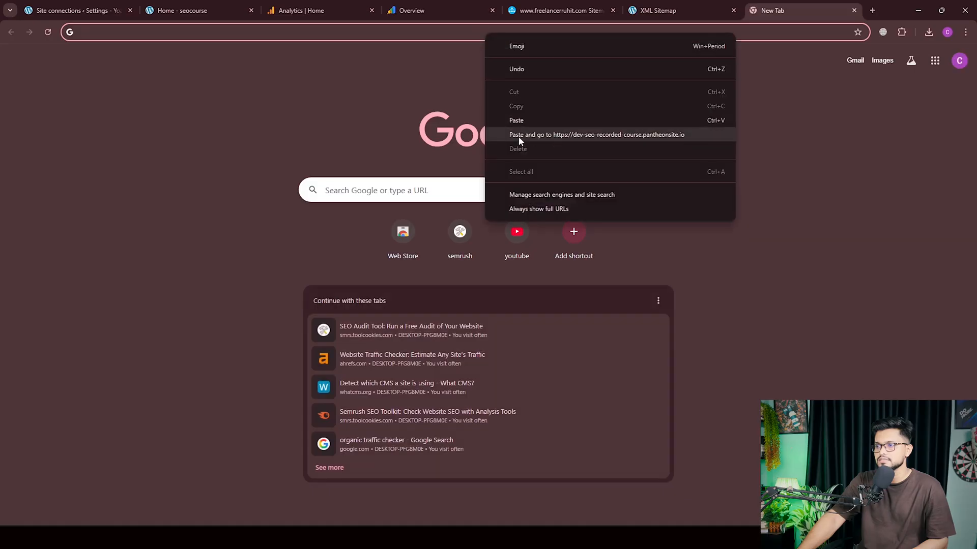
{"action": "left_click", "coordinate": [517, 121]}
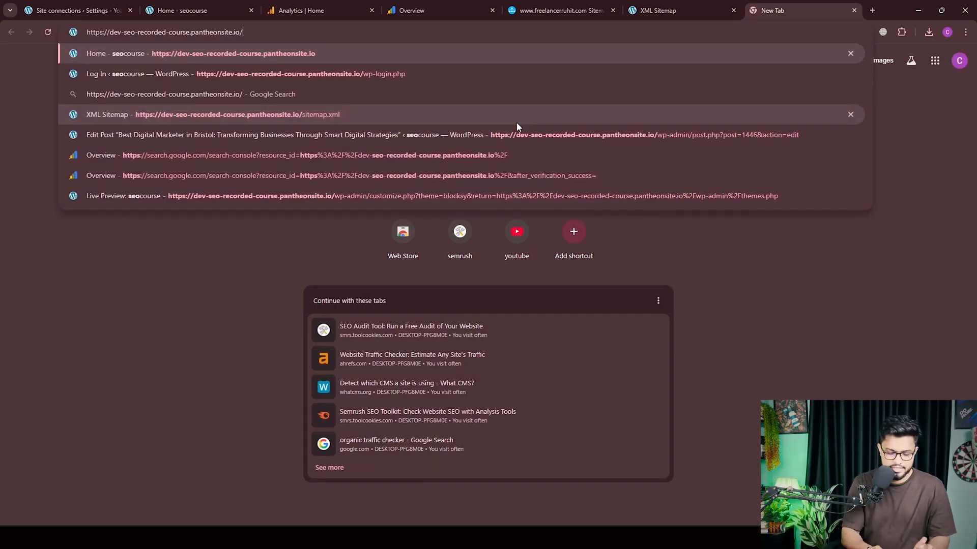
{"action": "type", "text": "sitemap.xml"}
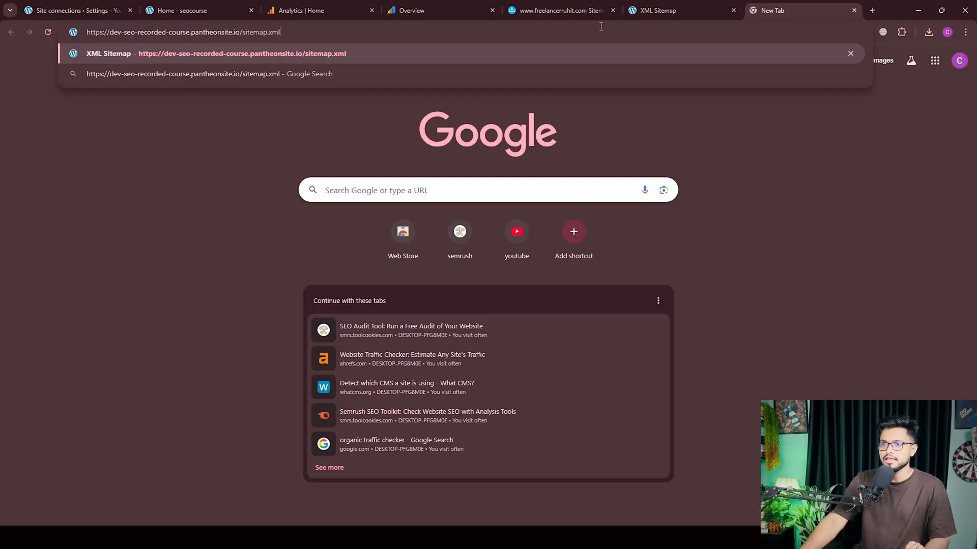
{"action": "left_click", "coordinate": [321, 61]}
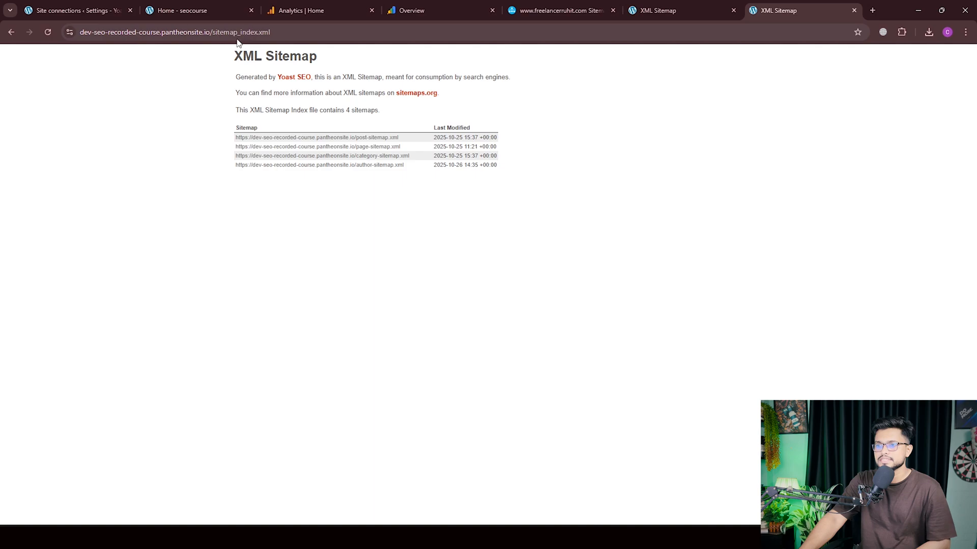
Examine the "_index" part of the loaded sitemap's address and compare the two open sitemap pages.
{"action": "left_click_drag", "start_coordinate": [240, 32], "coordinate": [246, 32]}
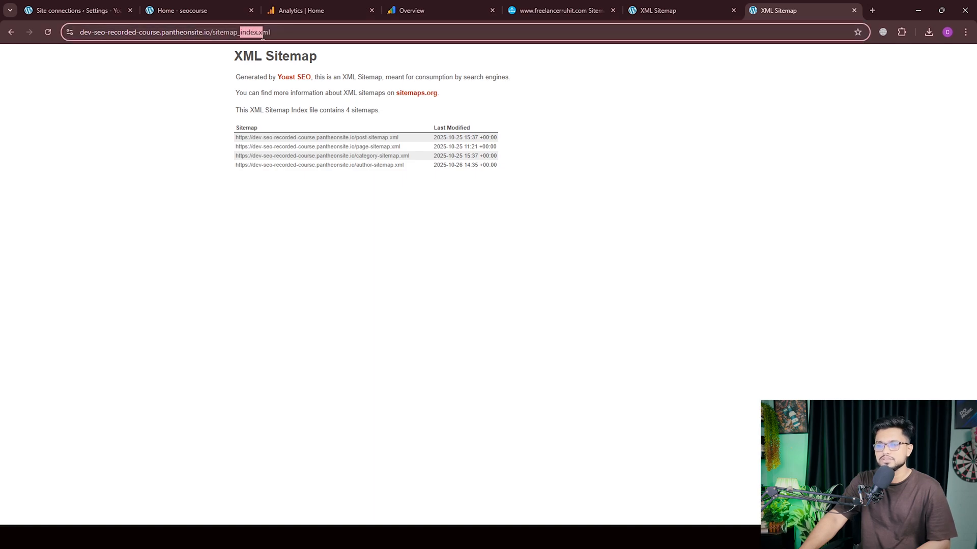
{"action": "left_click", "coordinate": [343, 34]}
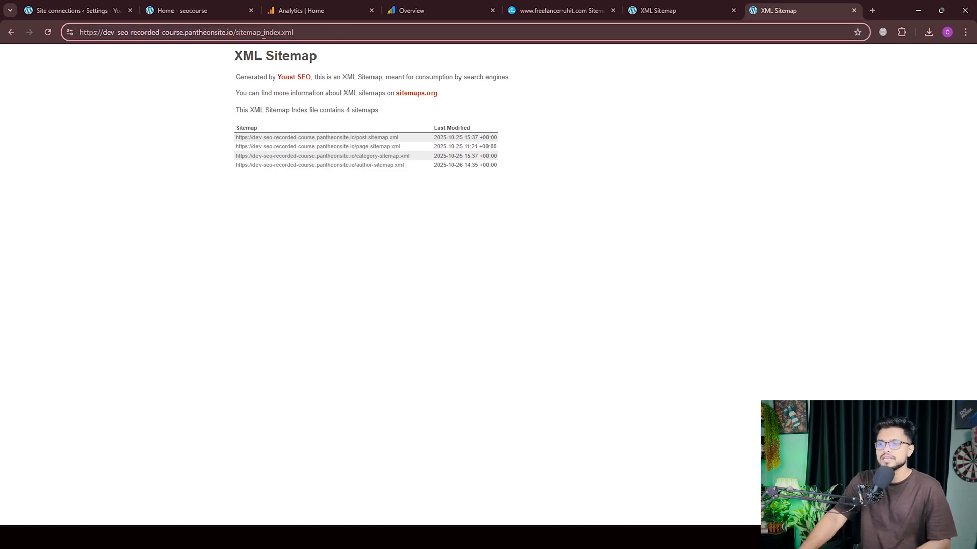
{"action": "left_click_drag", "start_coordinate": [264, 33], "coordinate": [279, 34]}
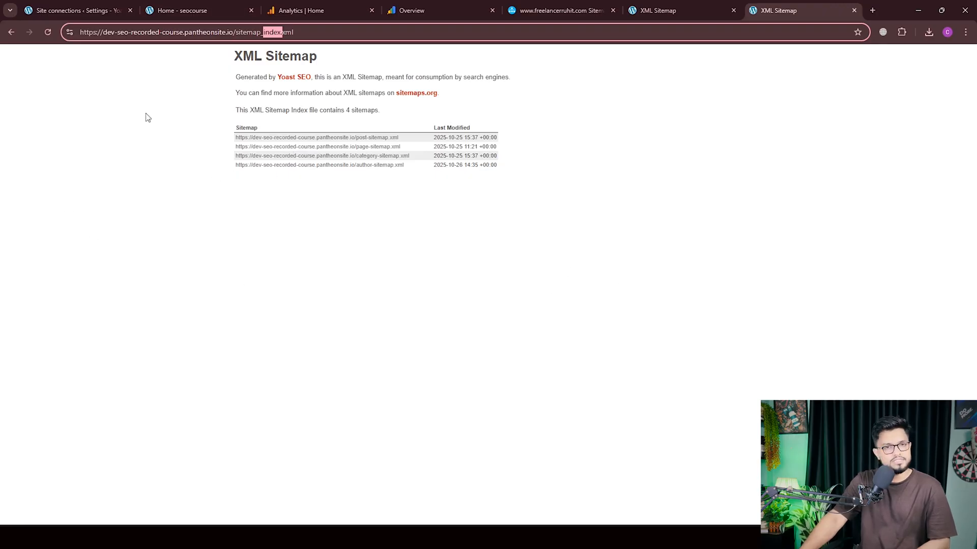
{"action": "left_click", "coordinate": [292, 30]}
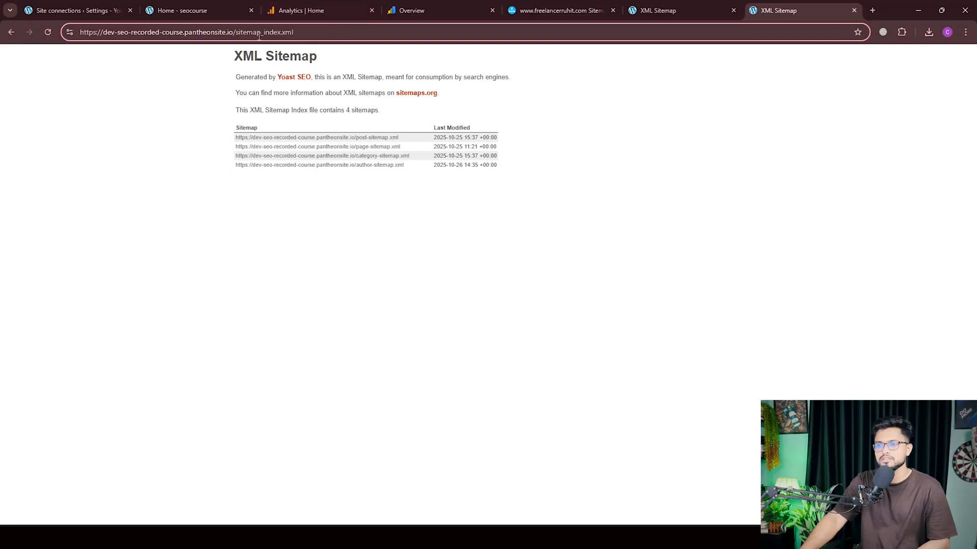
{"action": "left_click_drag", "start_coordinate": [261, 32], "coordinate": [288, 31]}
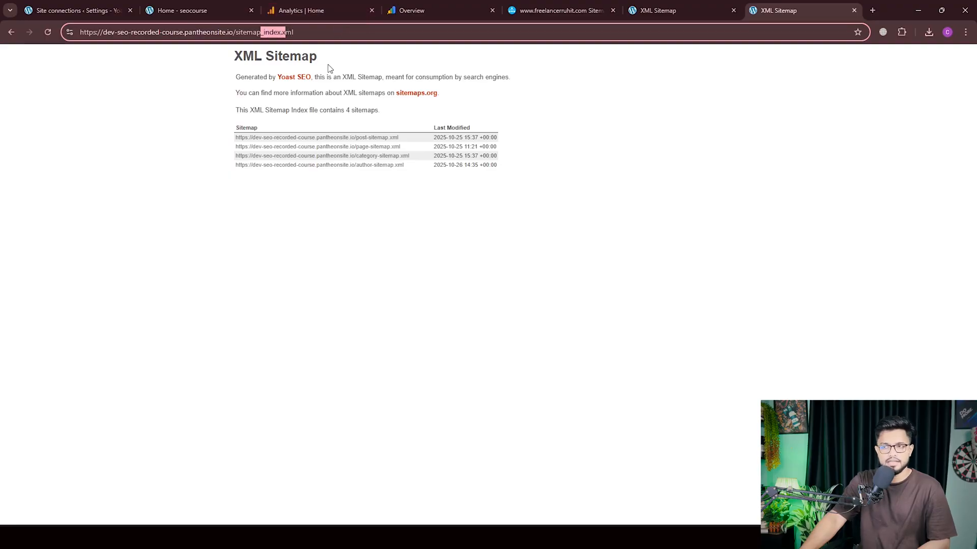
{"action": "left_click", "coordinate": [232, 238]}
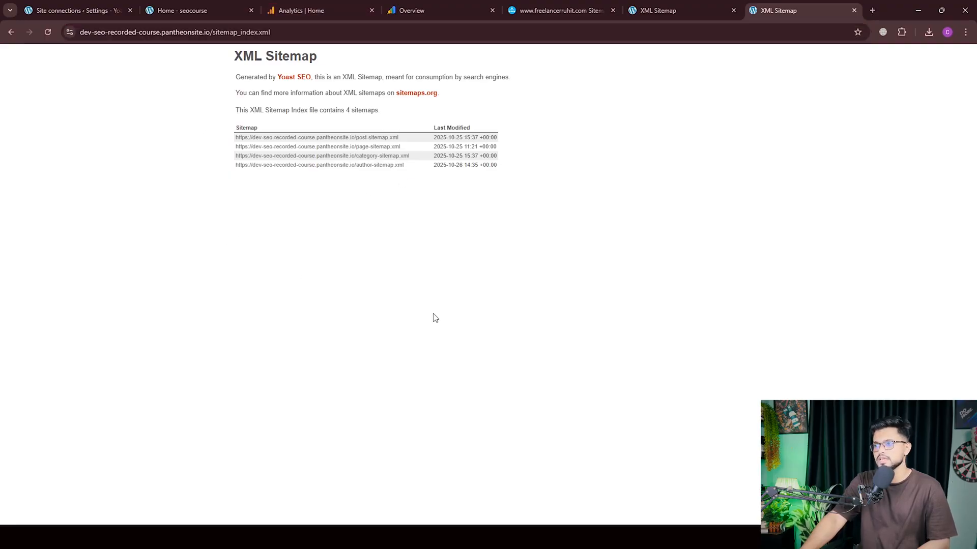
{"action": "left_click", "coordinate": [712, 5]}
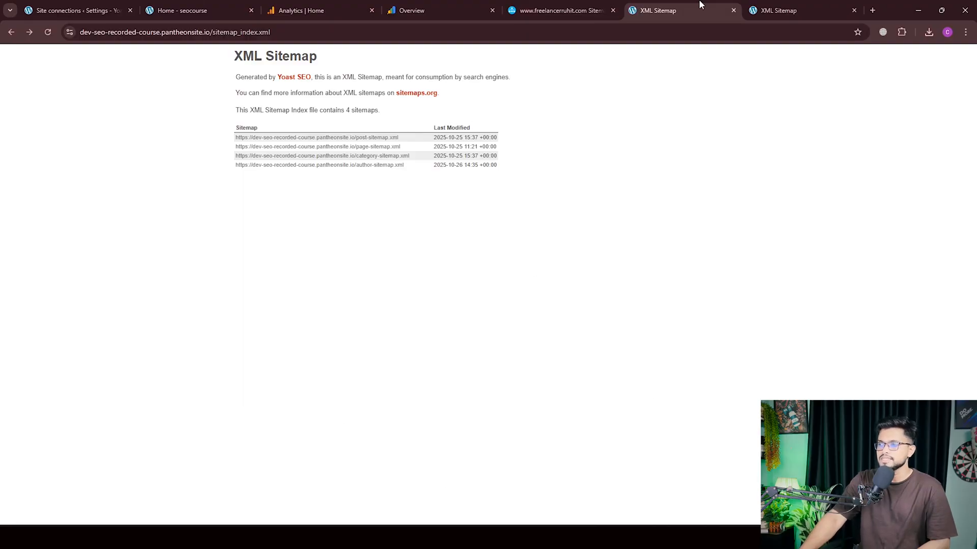
{"action": "left_click", "coordinate": [800, 7]}
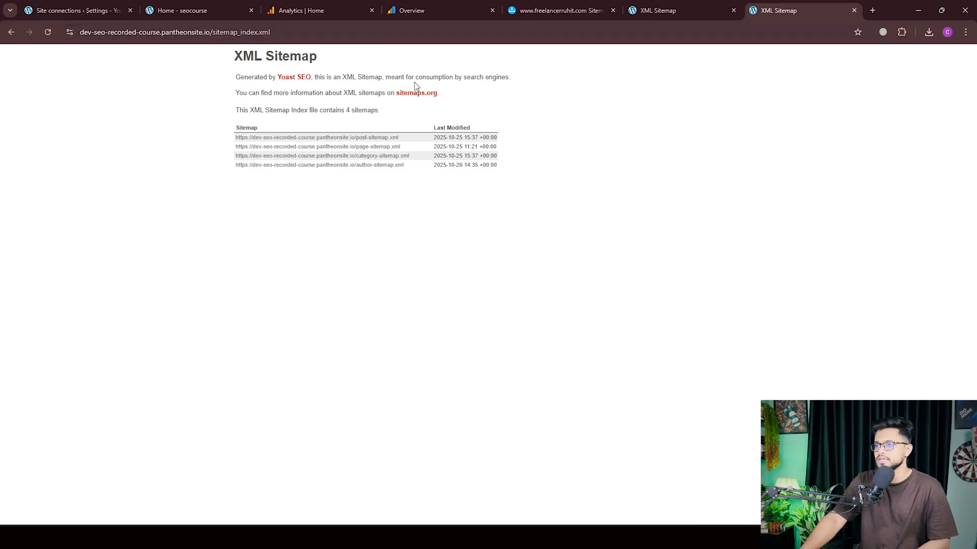
Submit sitemap.xml as a new sitemap for the dev-seo-recorded-course.pantheonsite.io property in Google Search Console.
{"action": "left_click", "coordinate": [547, 6]}
{"action": "left_click", "coordinate": [456, 7]}
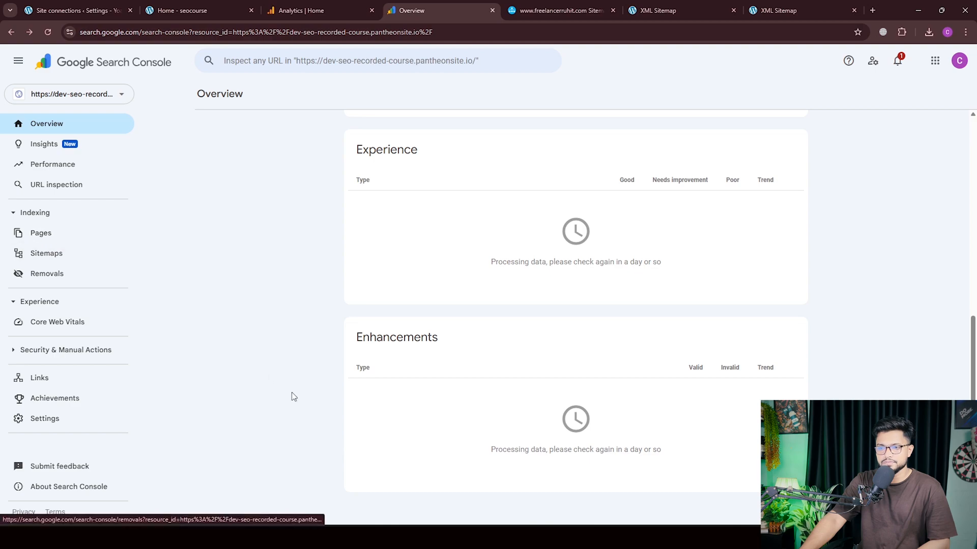
{"action": "left_click", "coordinate": [51, 255]}
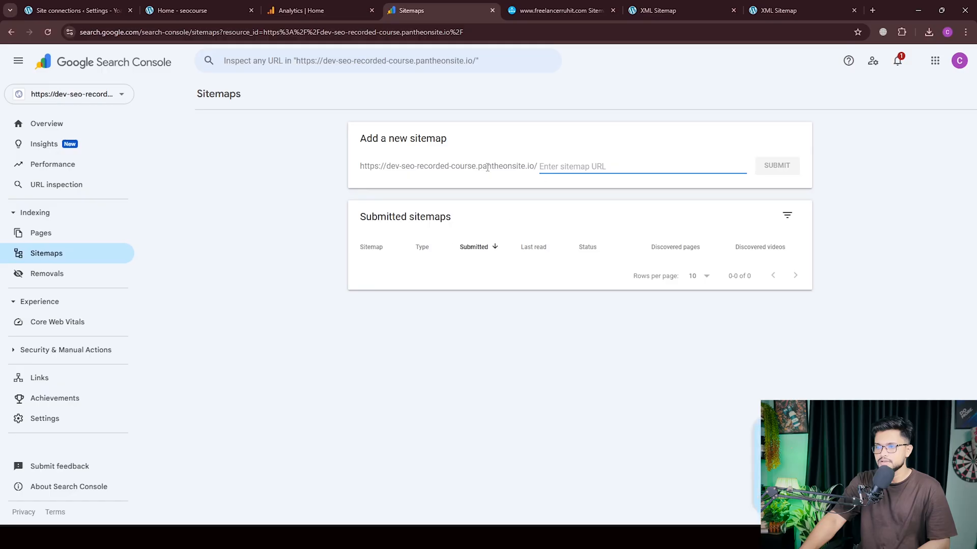
{"action": "left_click_drag", "start_coordinate": [359, 167], "coordinate": [531, 178]}
{"action": "left_click", "coordinate": [552, 166]}
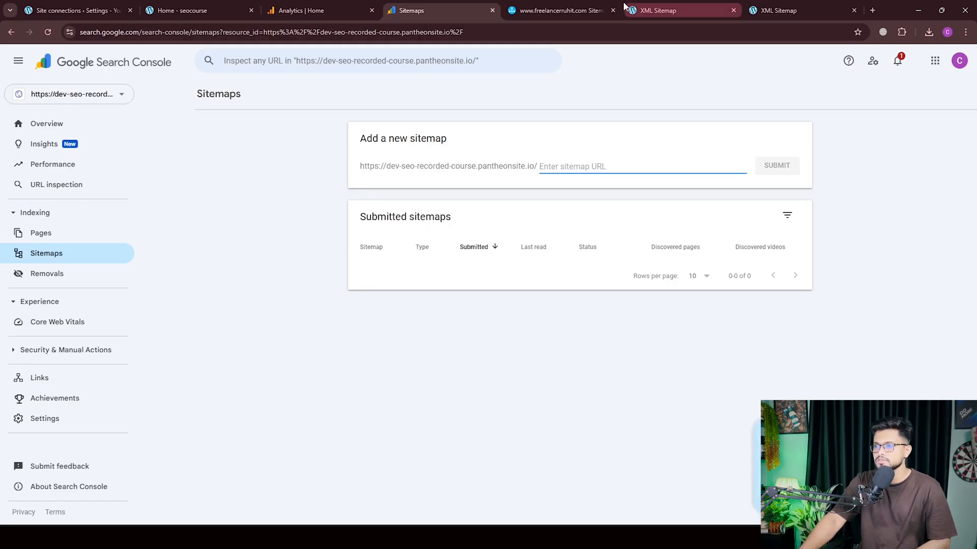
{"action": "type", "text": "site"}
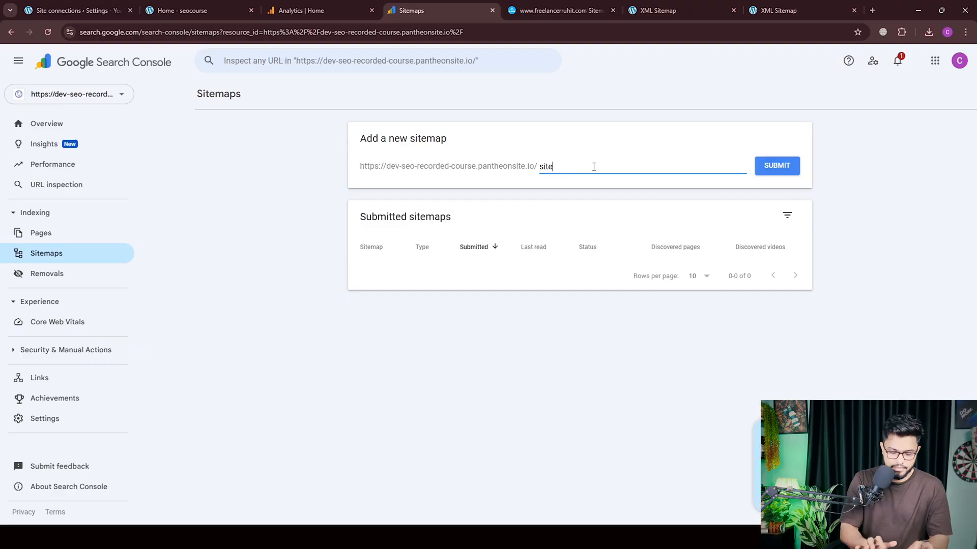
{"action": "type", "text": "map.xml"}
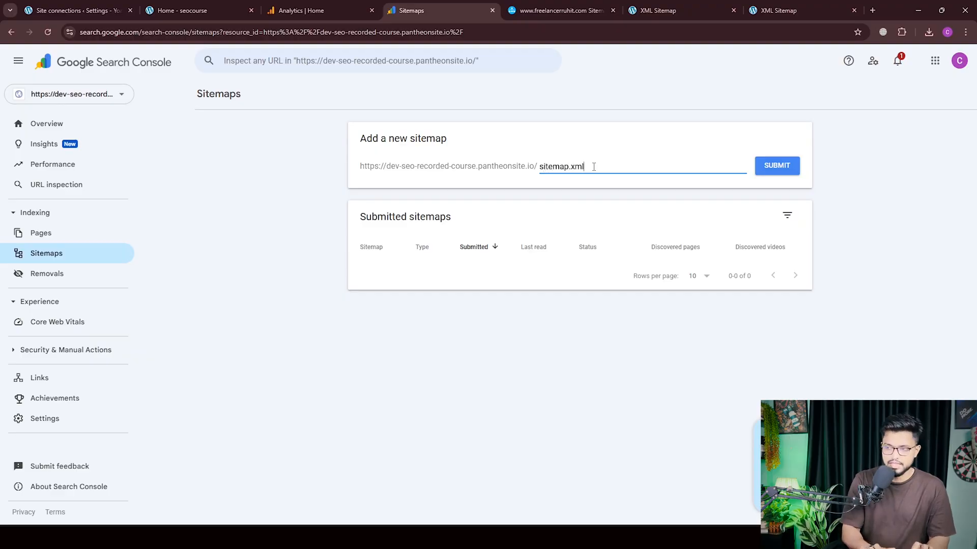
{"action": "left_click", "coordinate": [770, 167]}
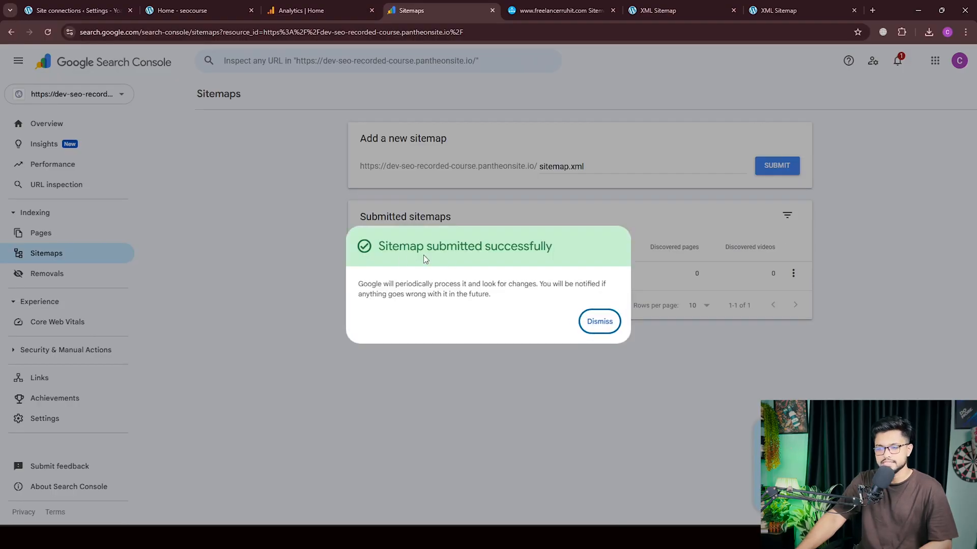
Dismiss the sitemap submission confirmation and copy sitemap_index.xml from the address of the second open Yoast sitemap page.
{"action": "left_click", "coordinate": [600, 321]}
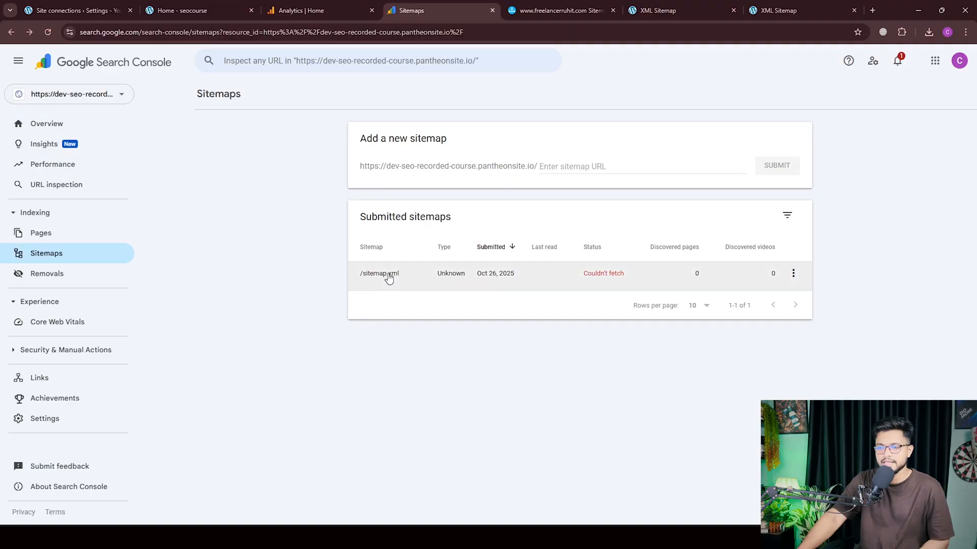
{"action": "left_click", "coordinate": [559, 4]}
{"action": "left_click", "coordinate": [666, 4]}
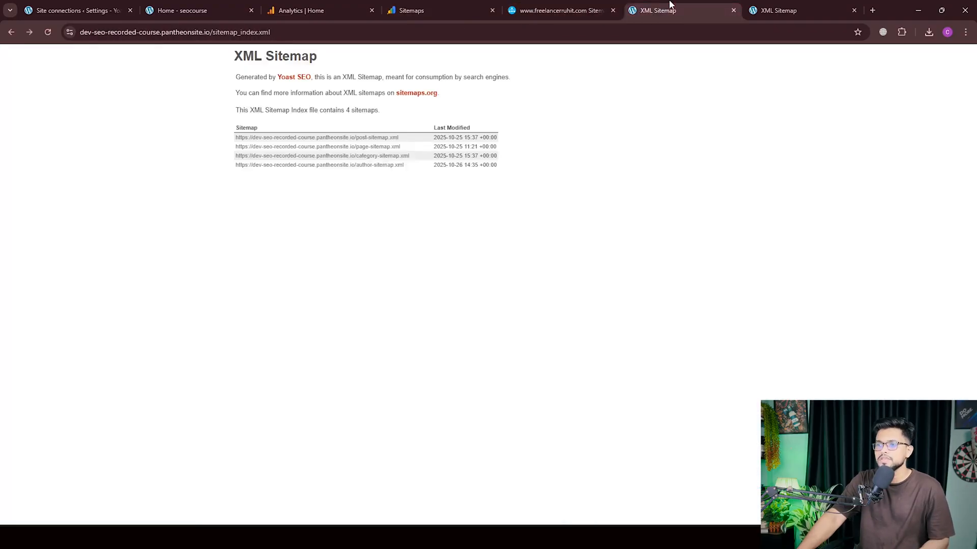
{"action": "left_click", "coordinate": [778, 7]}
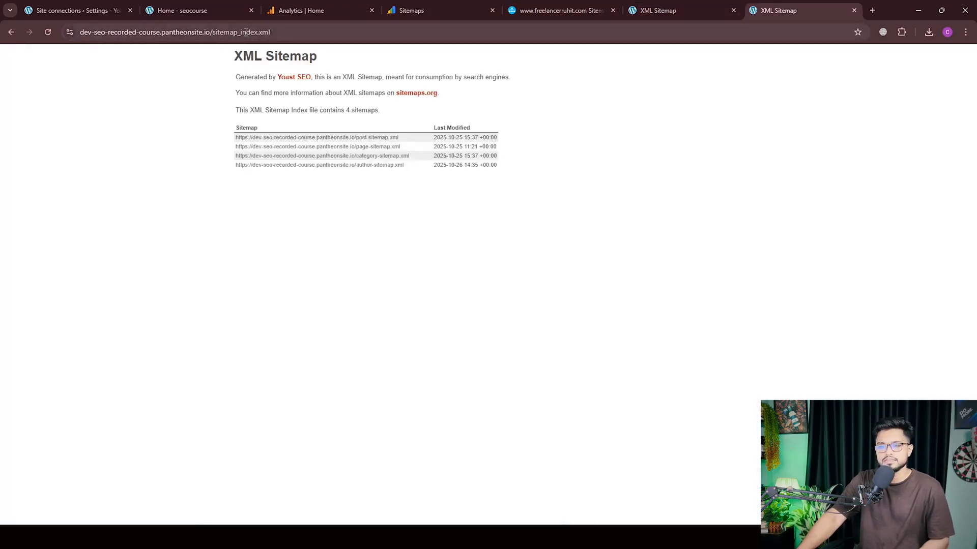
{"action": "left_click_drag", "start_coordinate": [281, 32], "coordinate": [215, 32]}
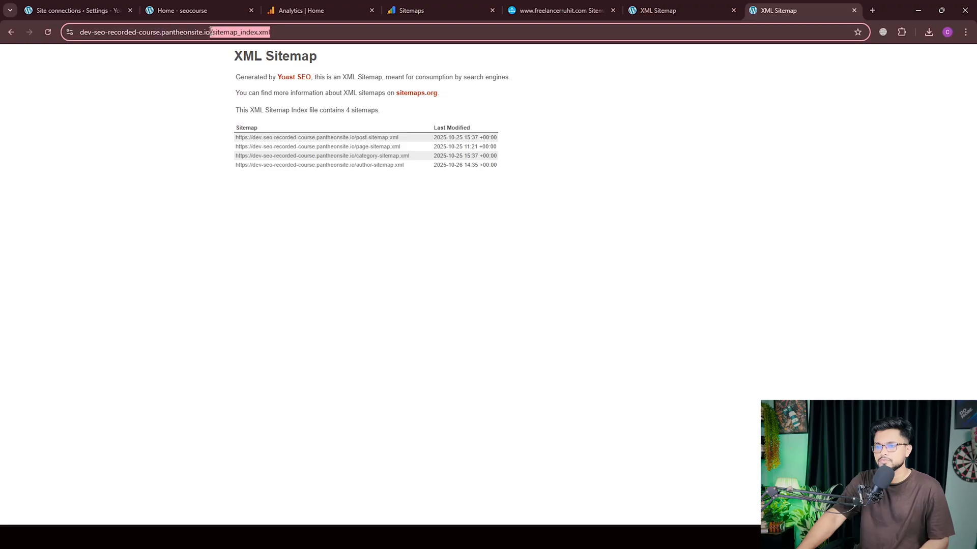
{"action": "right_click", "coordinate": [224, 32]}
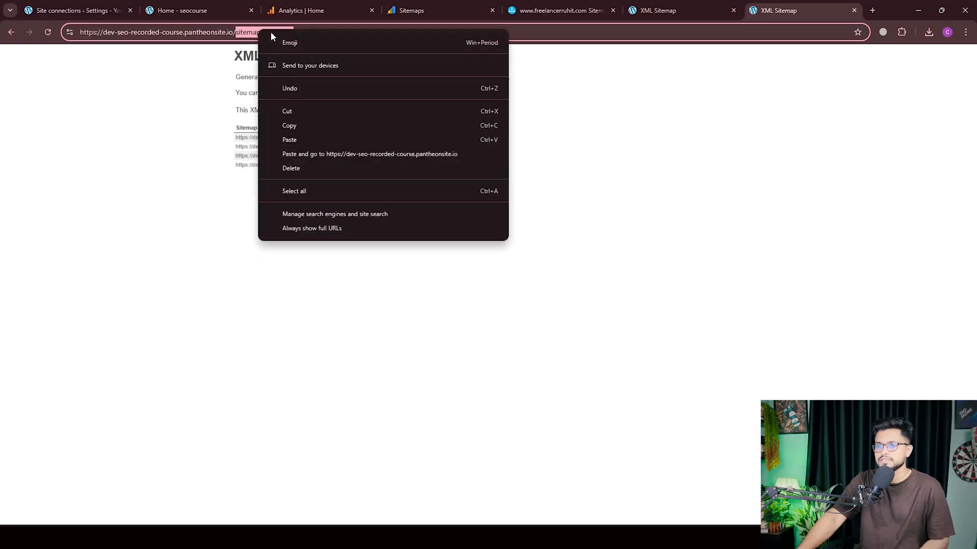
{"action": "left_click", "coordinate": [301, 125]}
Submit the copied sitemap_index.xml as another new sitemap for the dev-seo-recorded-course.pantheonsite.io property in Search Console and dismiss the confirmation.
{"action": "left_click", "coordinate": [410, 7]}
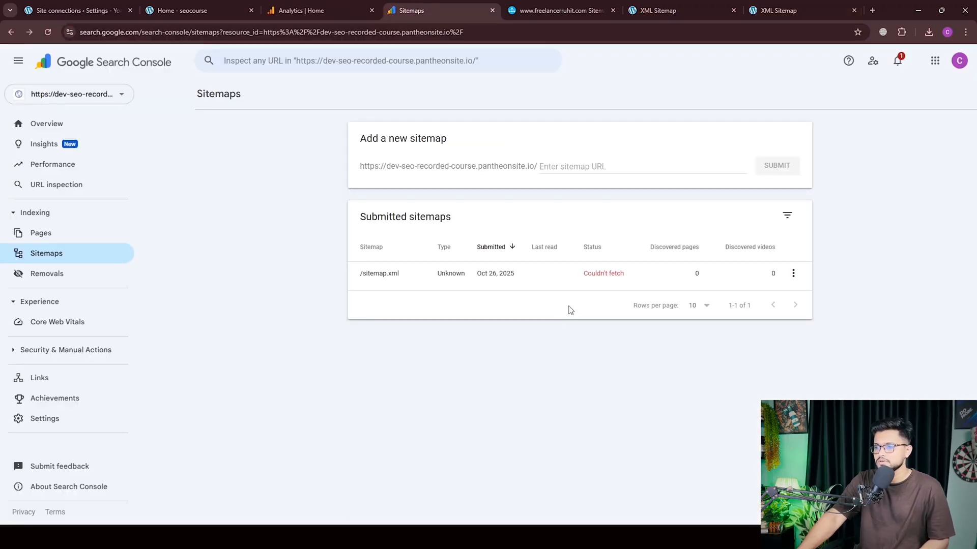
{"action": "right_click", "coordinate": [554, 167]}
{"action": "left_click", "coordinate": [592, 306]}
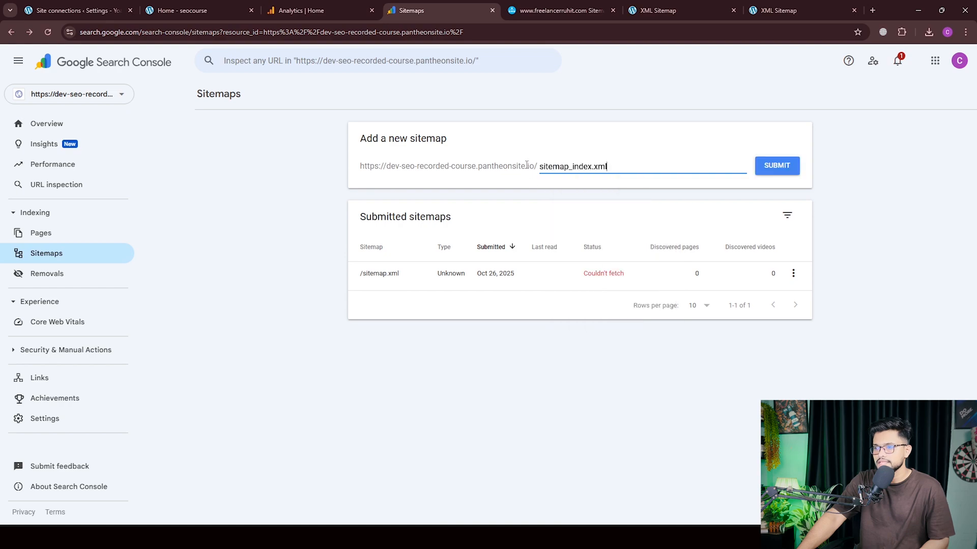
{"action": "left_click_drag", "start_coordinate": [536, 168], "coordinate": [340, 168]}
{"action": "left_click", "coordinate": [652, 167]}
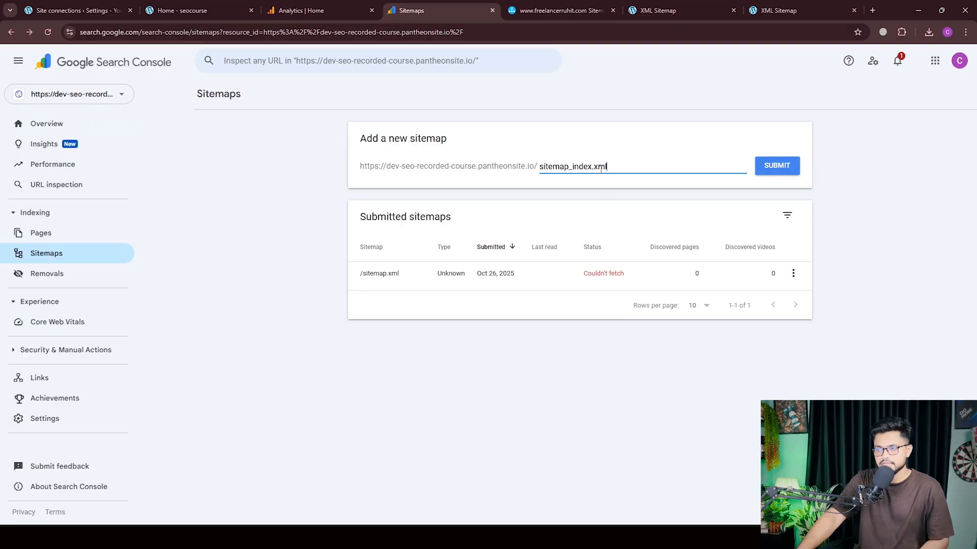
{"action": "left_click", "coordinate": [777, 172]}
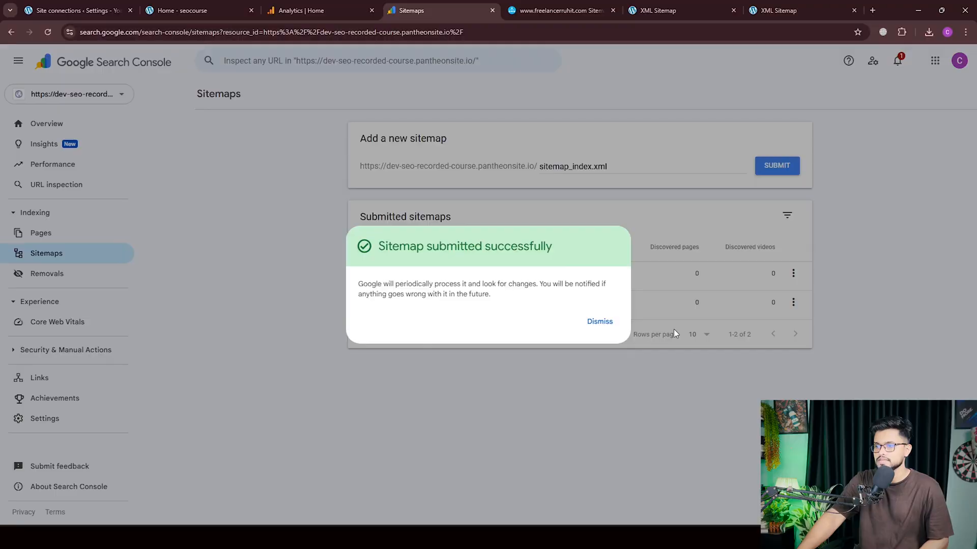
{"action": "left_click", "coordinate": [600, 321]}
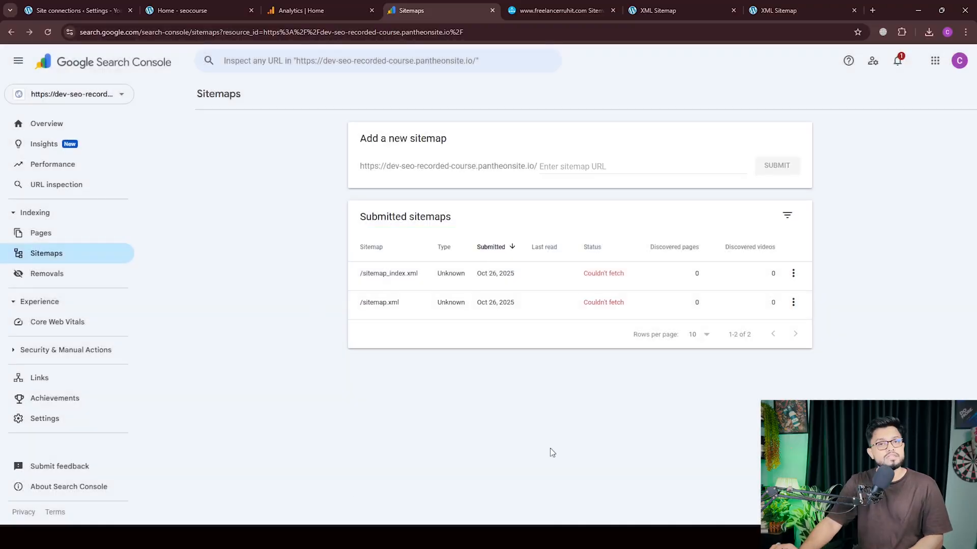